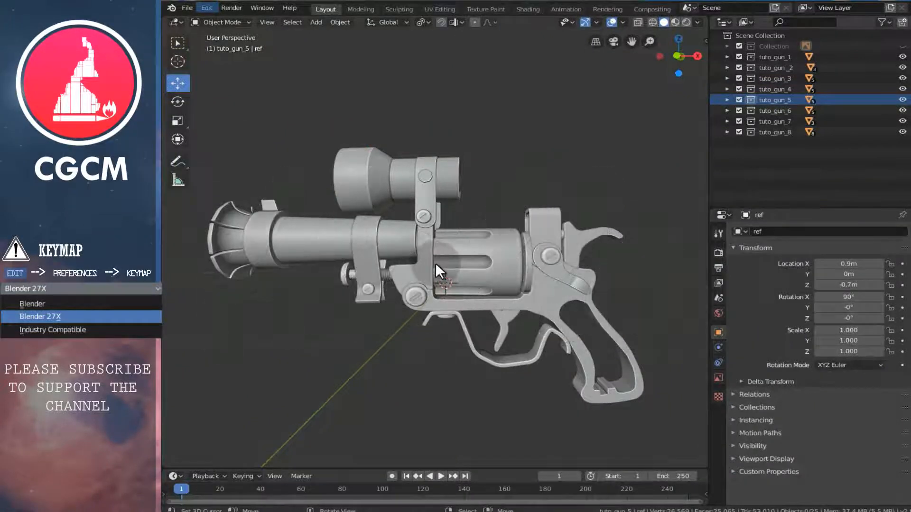
# Unhide the reference image collection and compare the revolver model with the concept art in front view.
pyautogui.moveTo(294, 214); pyautogui.dragTo(379, 226, button='middle')
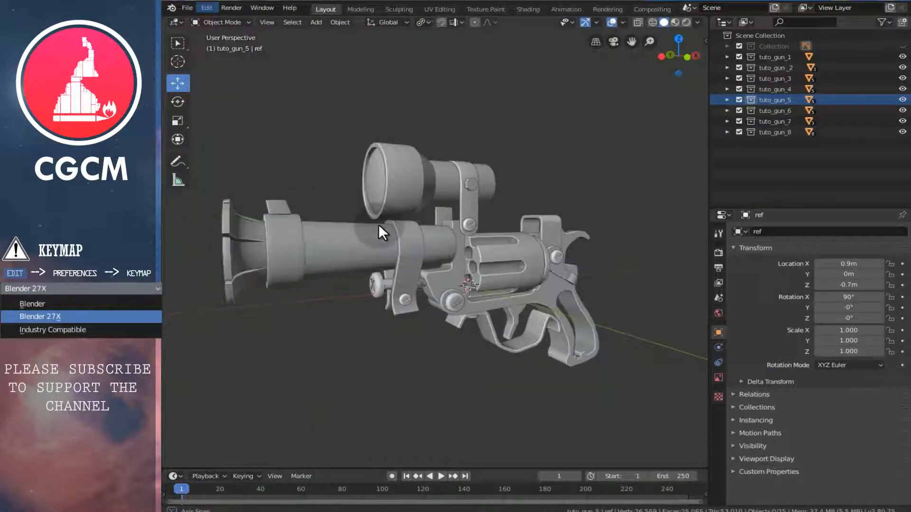
pyautogui.click(903, 46)
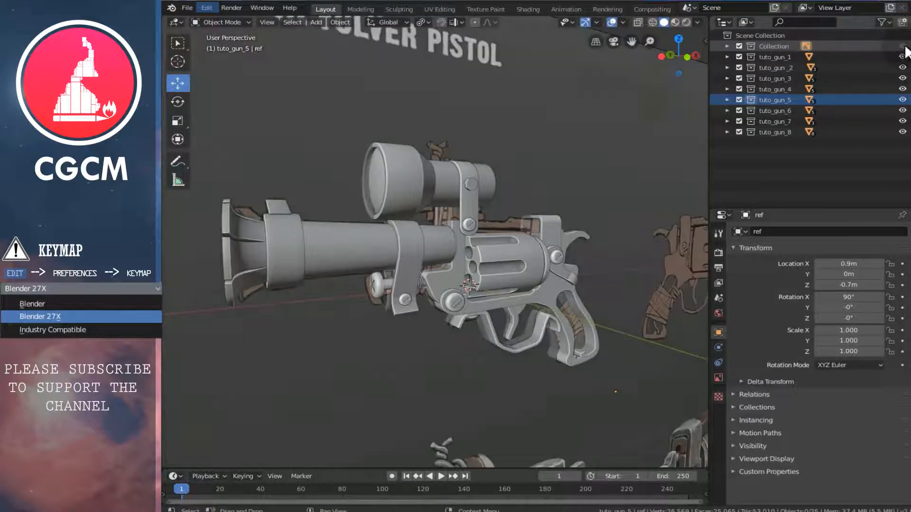
pyautogui.press('KP_1')
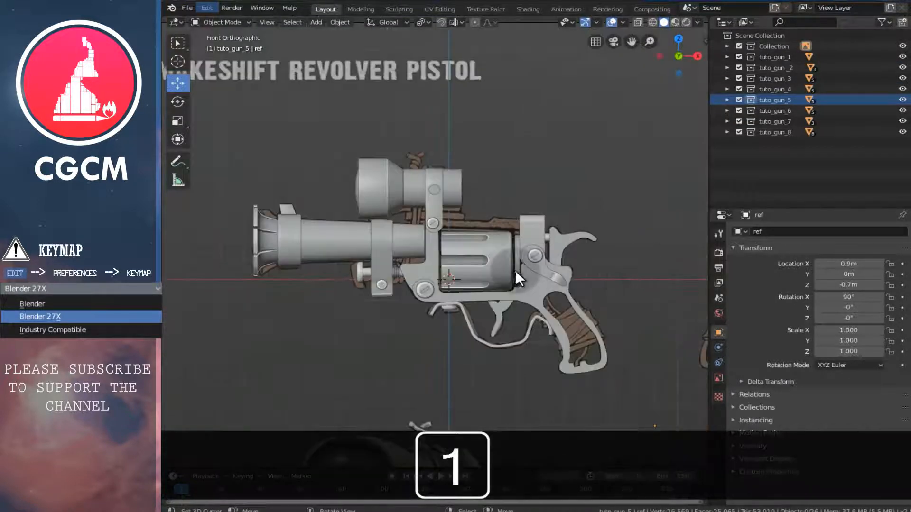
pyautogui.scroll(-3, 523, 264)
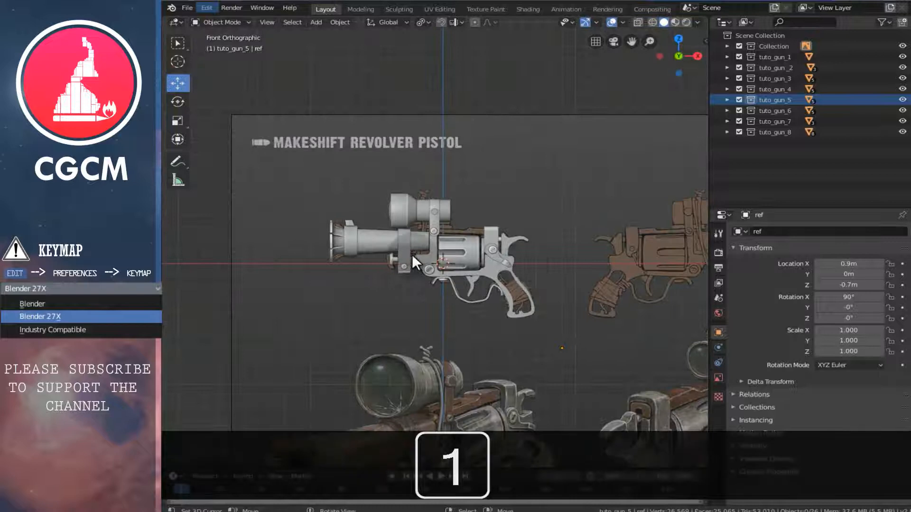
pyautogui.keyDown('shift'); pyautogui.scroll(-7, 412, 254); pyautogui.keyUp('shift')
pyautogui.keyDown('shift'); pyautogui.scroll(8, 385, 208); pyautogui.keyUp('shift')
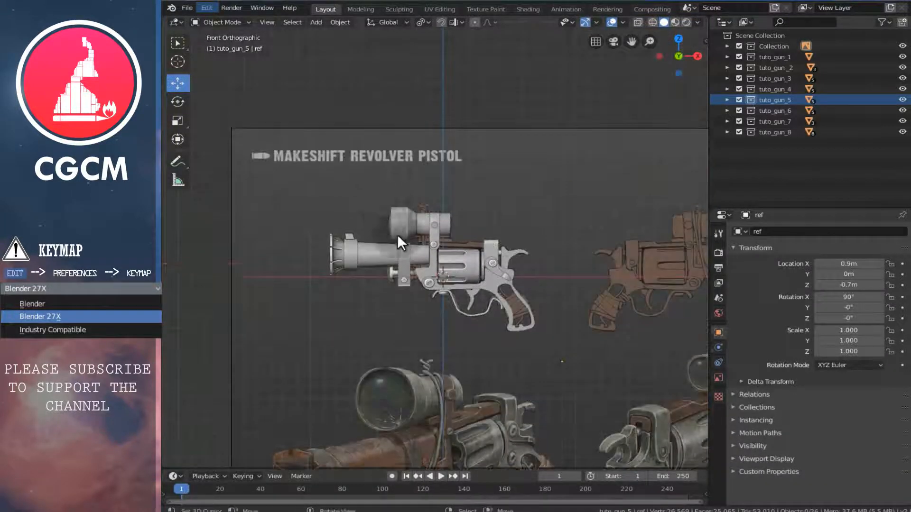
pyautogui.scroll(-5, 399, 235)
pyautogui.scroll(6, 406, 230)
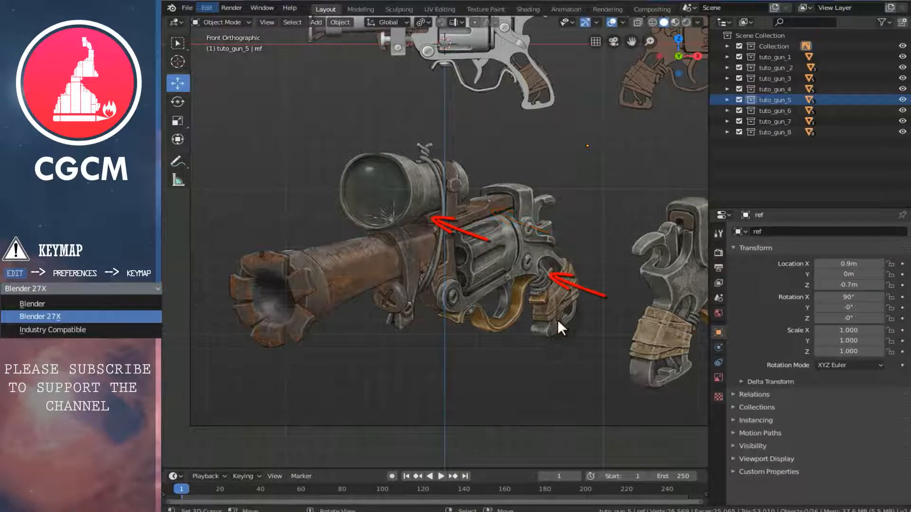
pyautogui.keyDown('shift'); pyautogui.scroll(5, 531, 285); pyautogui.keyUp('shift')
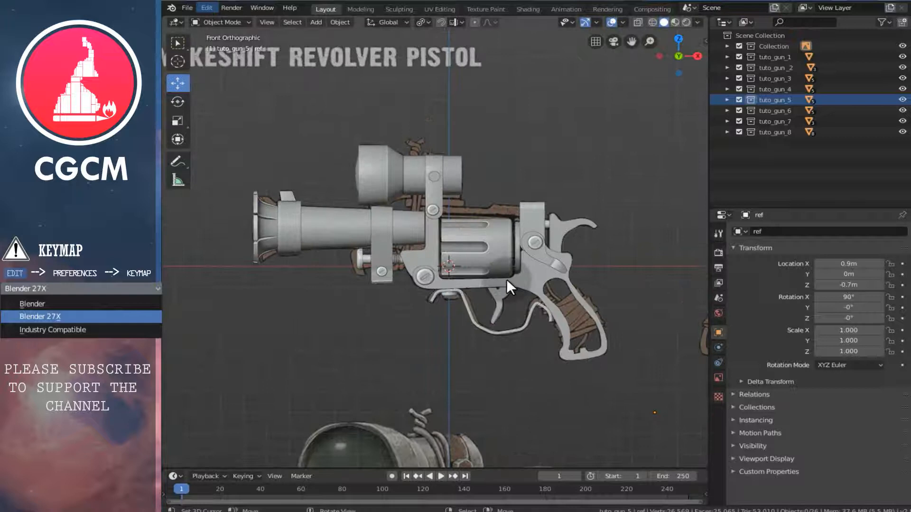
# Add a cube mesh and, in Edit Mode, scale it down and flatten it along Z into a block over the revolver's cylinder.
pyautogui.hotkey('shift', 'a')
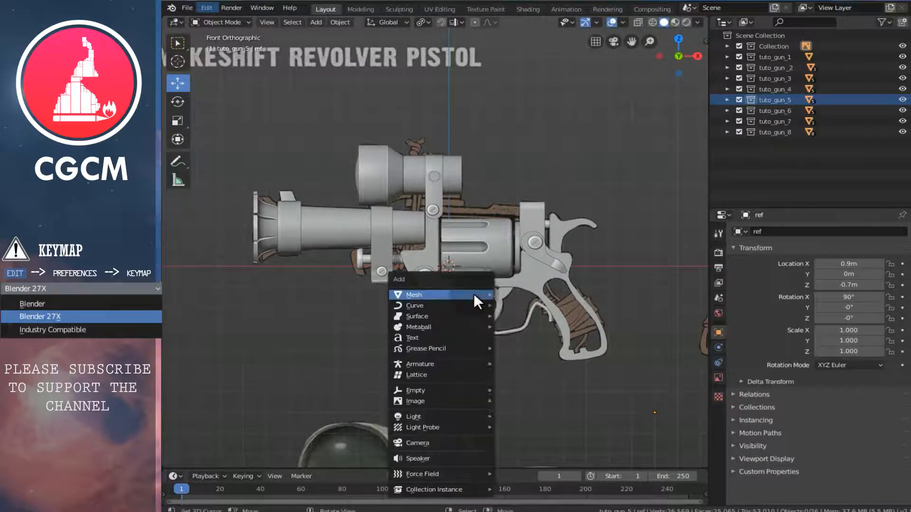
pyautogui.moveTo(494, 293)
pyautogui.click(524, 305)
pyautogui.press('Tab')
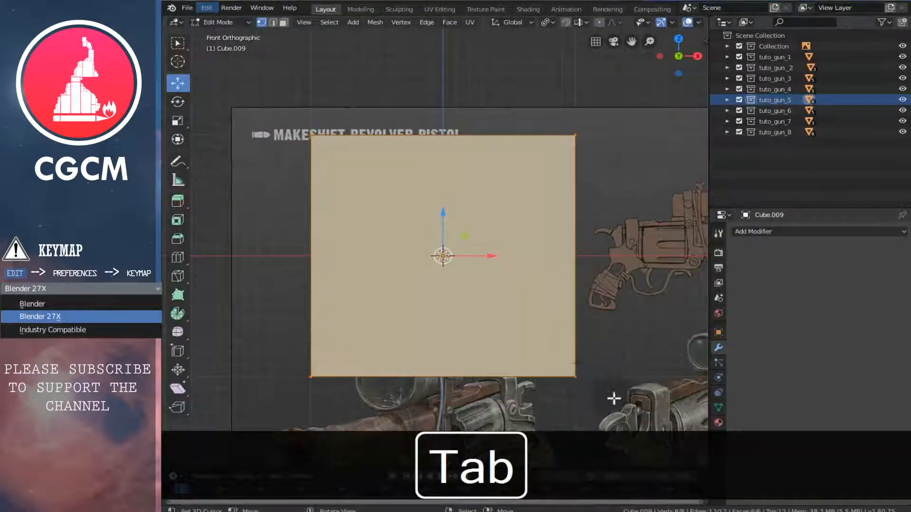
pyautogui.press('s')
pyautogui.click(465, 318)
pyautogui.press('s')
pyautogui.press('z')
pyautogui.click(452, 285)
pyautogui.scroll(5, 455, 284)
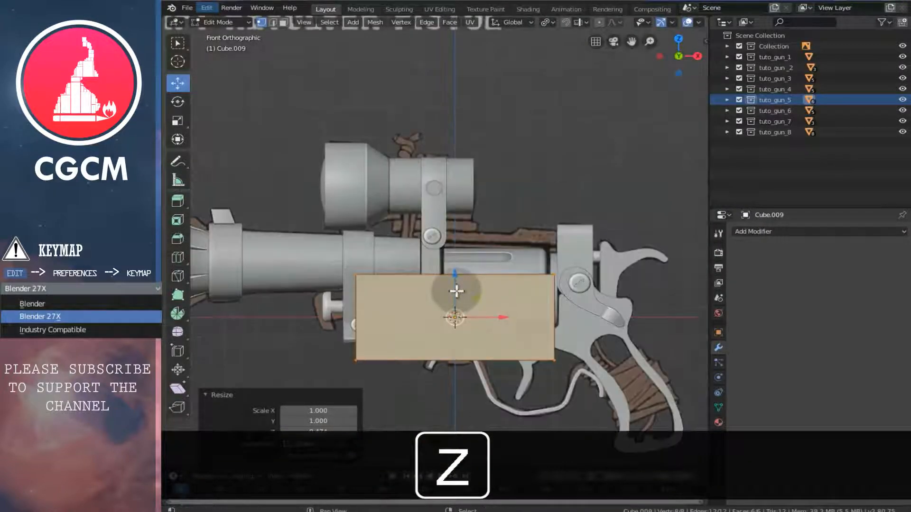
# In wireframe shading, raise the block onto the reference plank above the cylinder and flatten it further along Z.
pyautogui.press('z')
pyautogui.moveTo(466, 372); pyautogui.dragTo(463, 254)
pyautogui.press('s')
pyautogui.press('z')
pyautogui.click(474, 332)
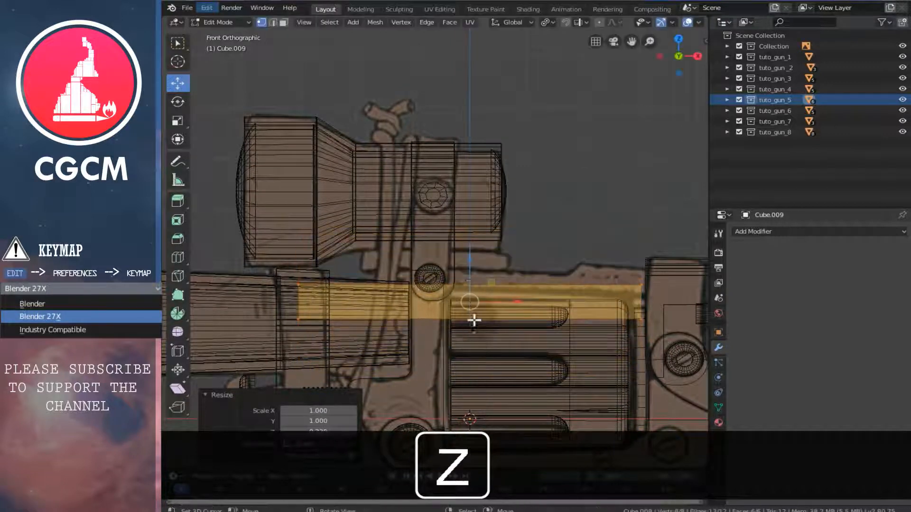
pyautogui.moveTo(474, 262); pyautogui.dragTo(470, 244)
pyautogui.keyDown('ctrl'); pyautogui.scroll(-5, 446, 272); pyautogui.keyUp('ctrl')
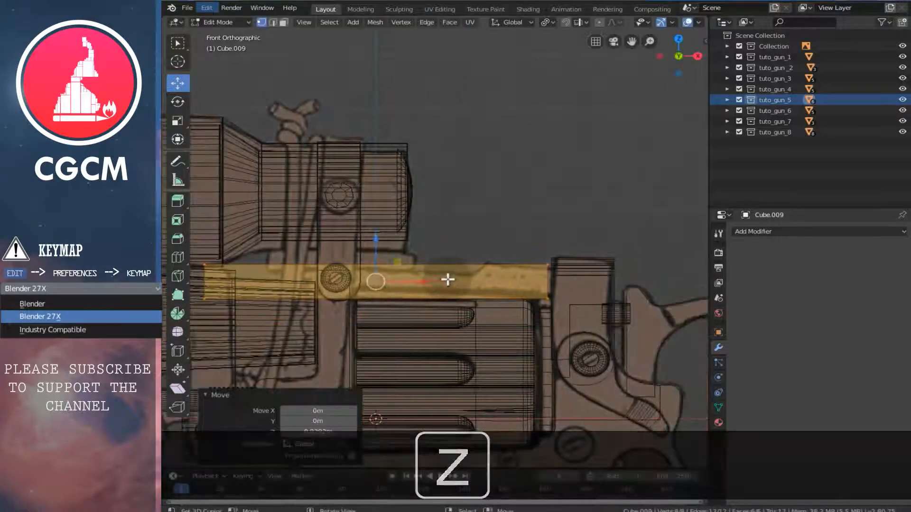
# Move the bar 0.175 m along X towards the hammer and scale its thickness along Z by about 0.615.
pyautogui.press('g')
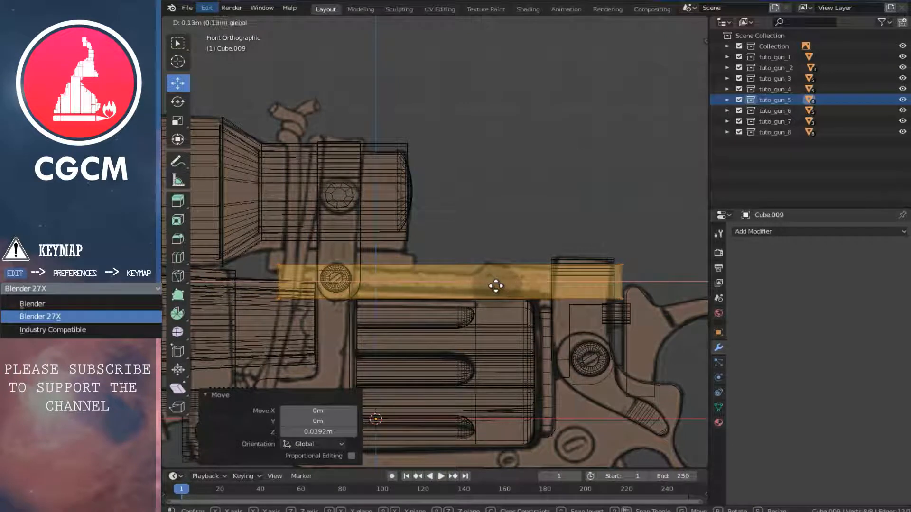
pyautogui.click(520, 289)
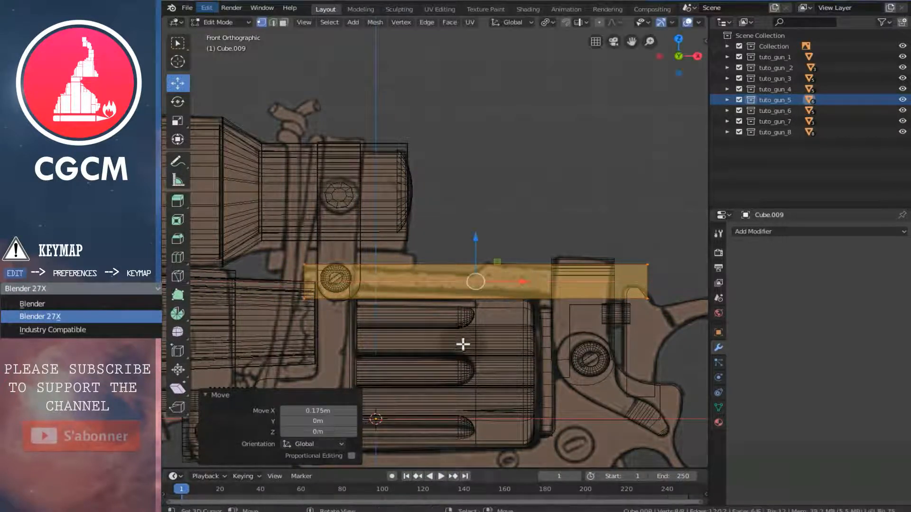
pyautogui.press('s')
pyautogui.press('z')
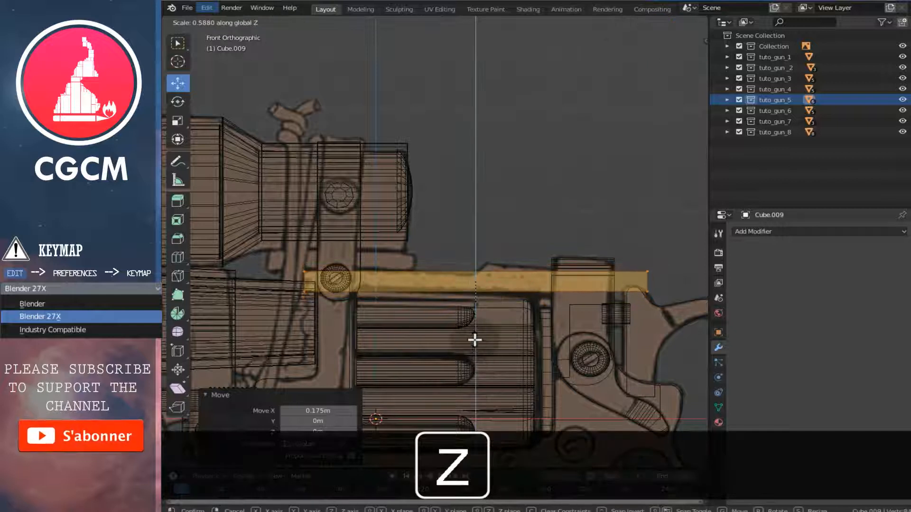
pyautogui.click(476, 343)
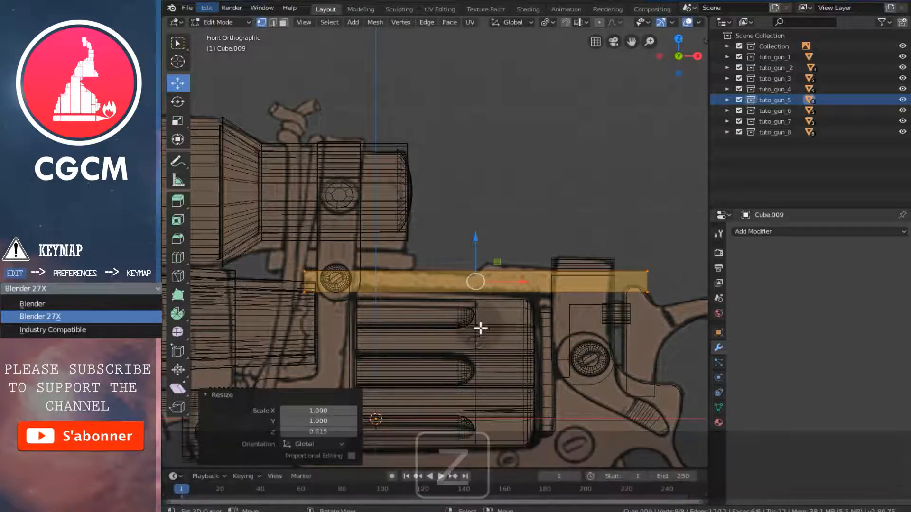
# In top view, narrow the bar along Y to about 0.25 of its width.
pyautogui.scroll(-5, 515, 323)
pyautogui.press('KP_7')
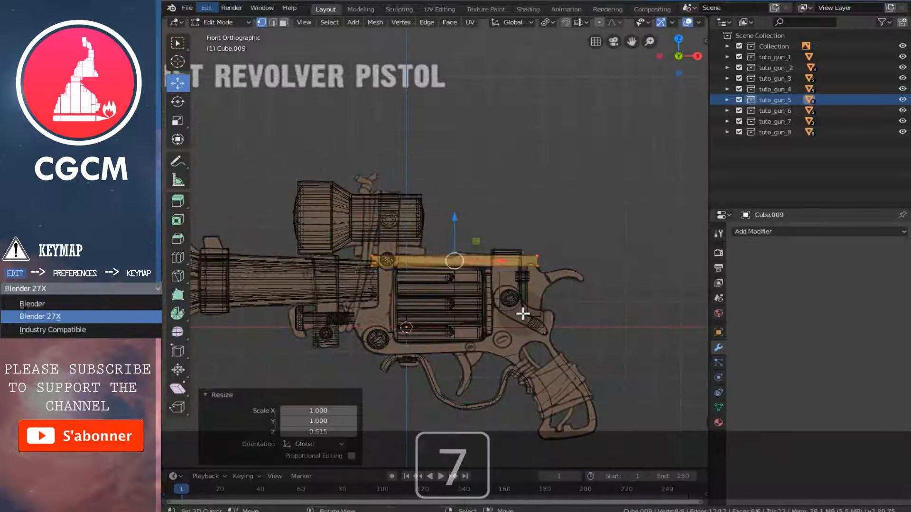
pyautogui.press('y')
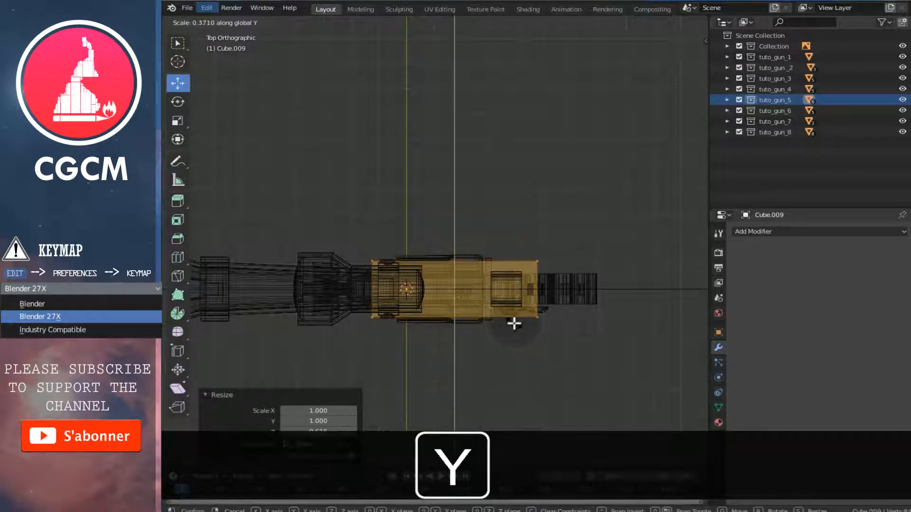
pyautogui.click(502, 297)
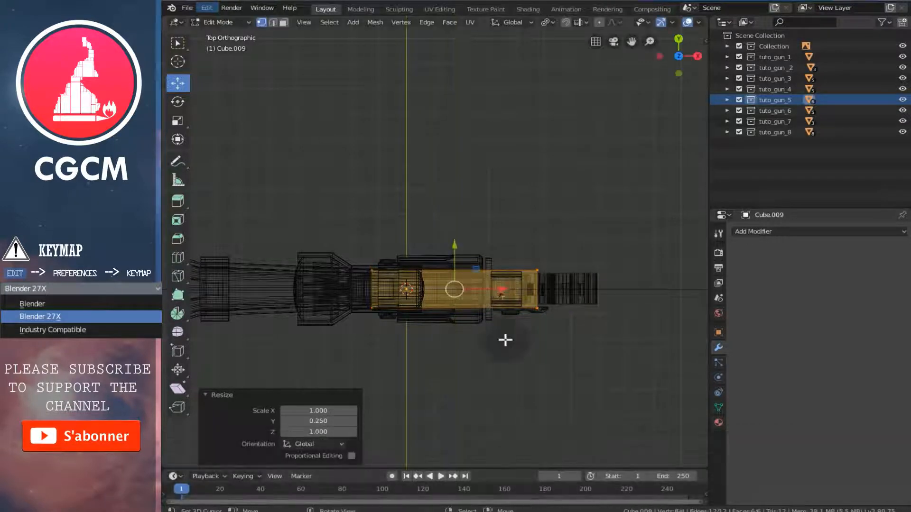
pyautogui.scroll(-3, 511, 350)
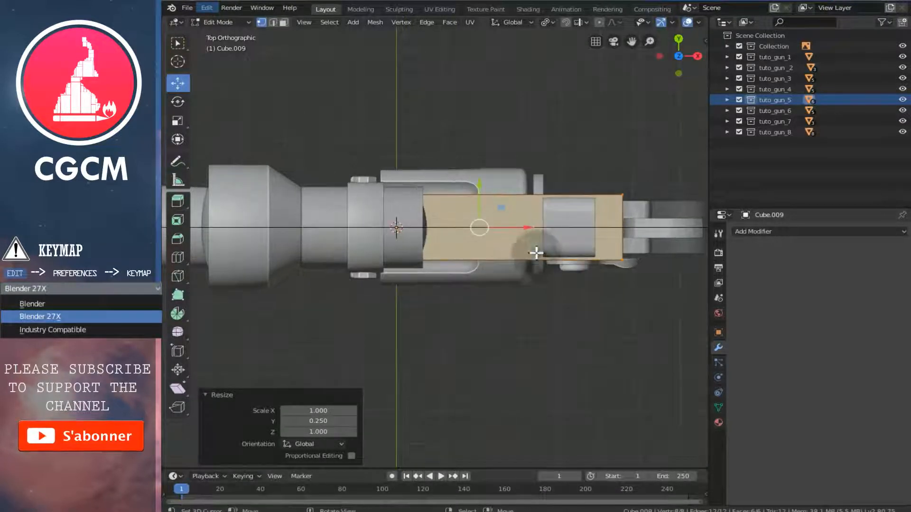
# Scale the bar along Y by about 0.637 so it fits inside the rear clamp above the cylinder.
pyautogui.press('s')
pyautogui.press('z')
pyautogui.press('s')
pyautogui.press('y')
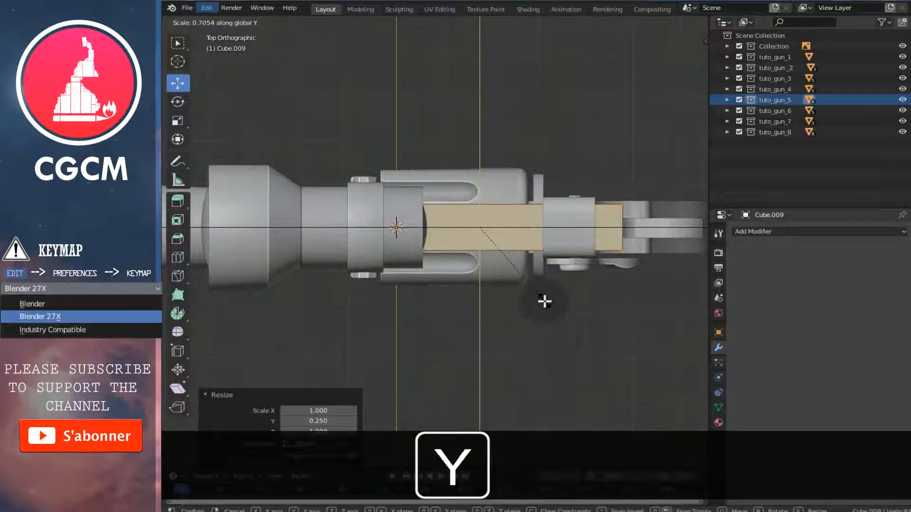
pyautogui.click(531, 301)
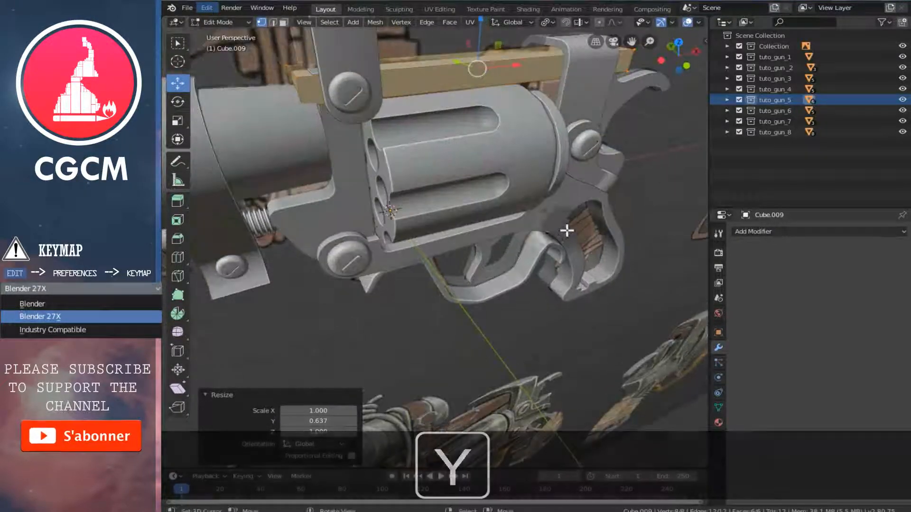
# Widen the bar slightly along Y by a factor of about 1.177, checking its fit in perspective view.
pyautogui.moveTo(566, 231); pyautogui.dragTo(610, 179, button='middle')
pyautogui.press('s')
pyautogui.press('y')
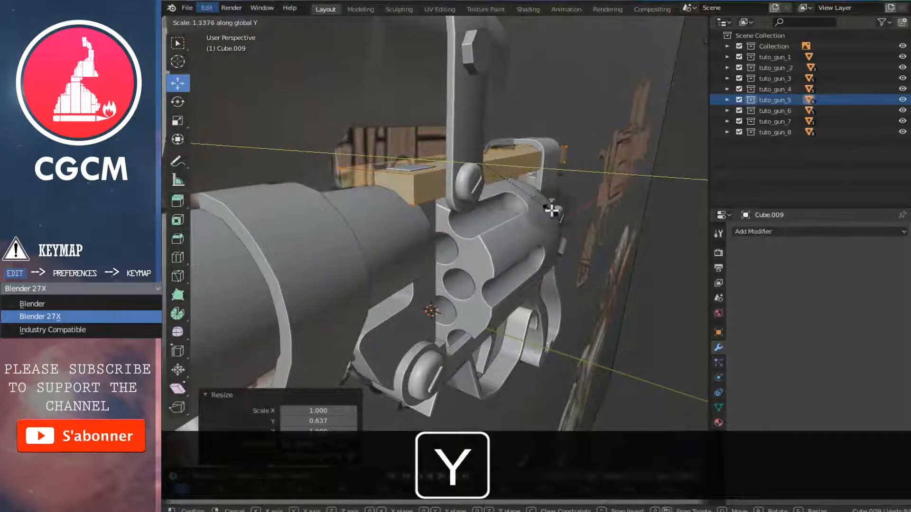
pyautogui.click(541, 203)
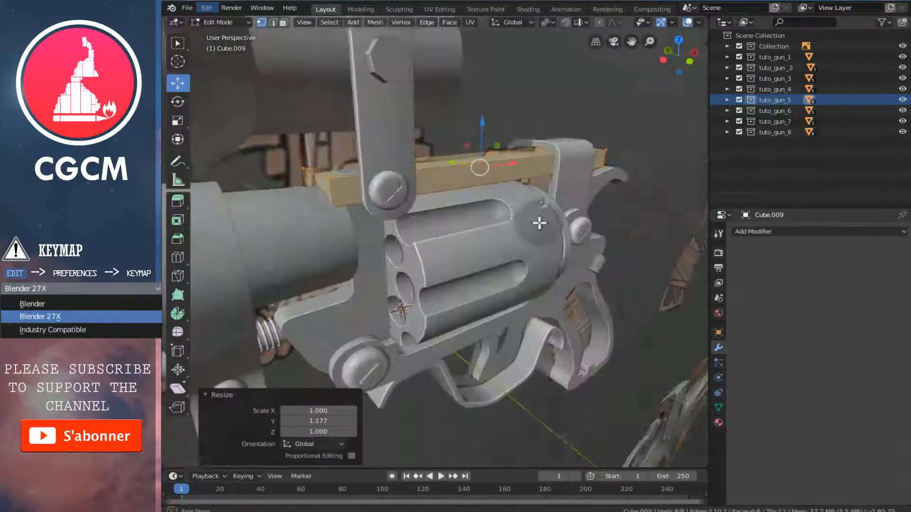
# In front view, duplicate the bar and raise the copy straight up above the scope.
pyautogui.press('KP_1')
pyautogui.keyDown('shift'); pyautogui.scroll(3, 546, 221); pyautogui.keyUp('shift')
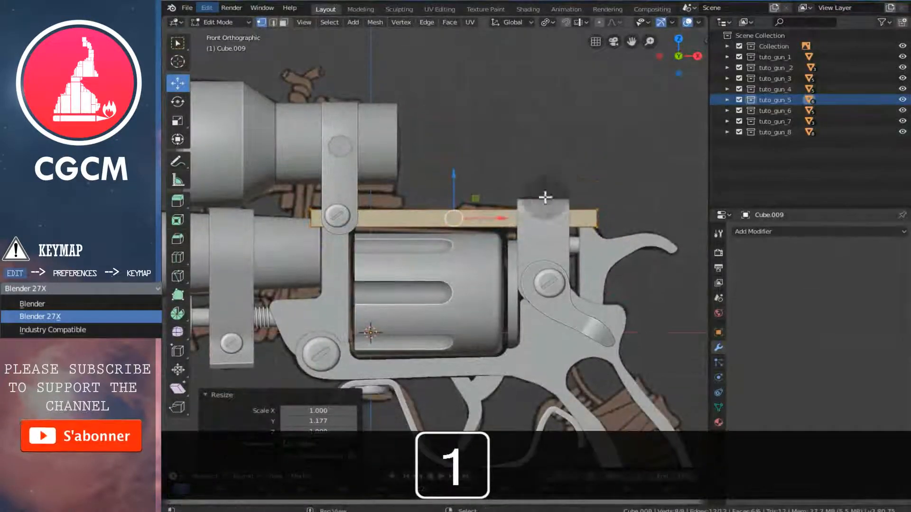
pyautogui.hotkey('shift', 'd')
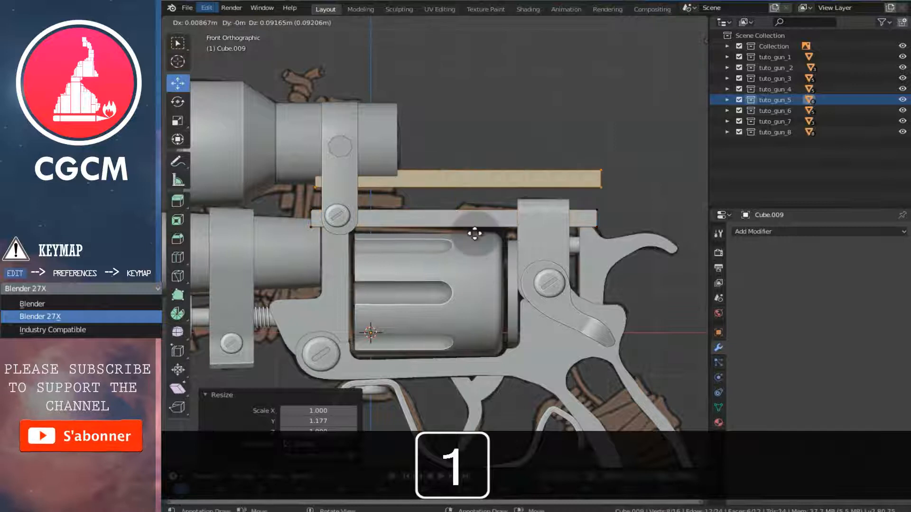
pyautogui.rightClick(475, 234)
pyautogui.moveTo(453, 177); pyautogui.dragTo(430, 50)
# Duplicate the raised bar again and move this second copy down about 0.06 m along Z.
pyautogui.hotkey('shift', 'd')
pyautogui.rightClick(451, 67)
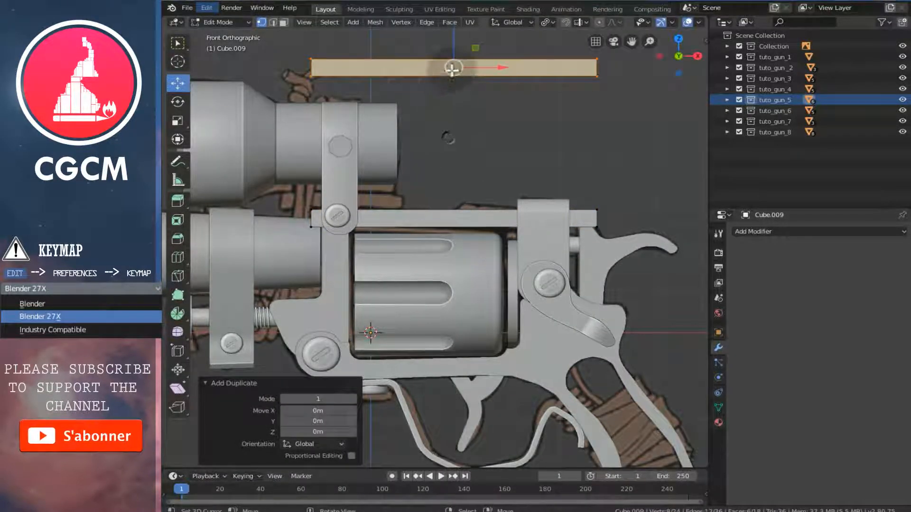
pyautogui.keyDown('shift'); pyautogui.scroll(2, 452, 67); pyautogui.keyUp('shift')
pyautogui.press('g')
pyautogui.press('z')
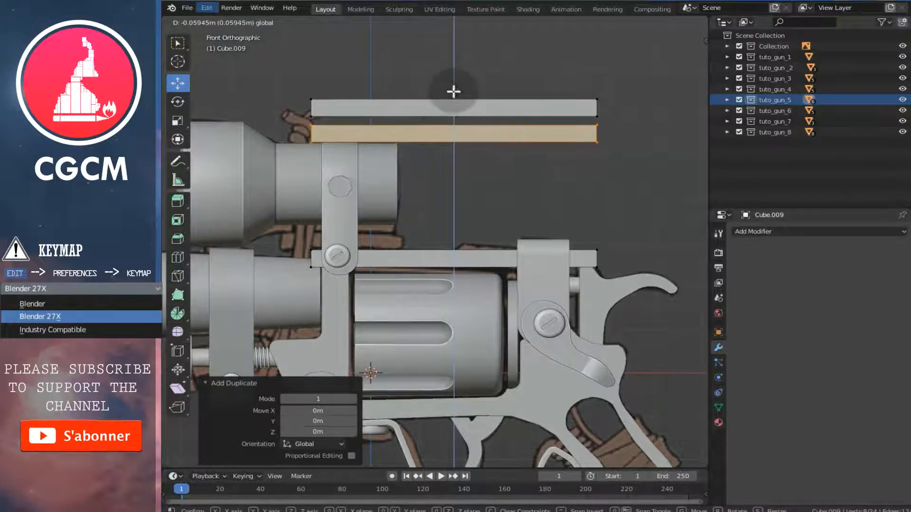
pyautogui.click(454, 91)
# In wireframe shading, box-select the original bar's hammer-side end and shift it -0.0619 m along X to shorten it.
pyautogui.press('1')
pyautogui.press('z')
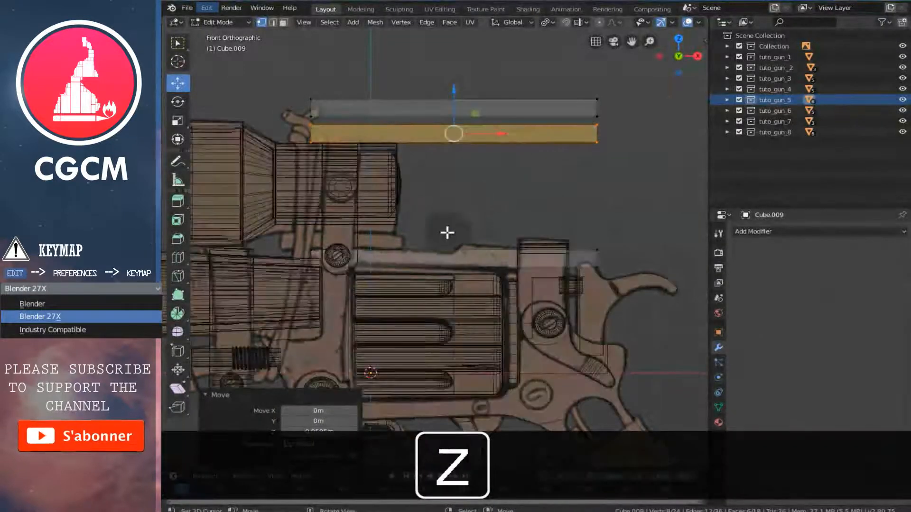
pyautogui.scroll(2, 448, 233)
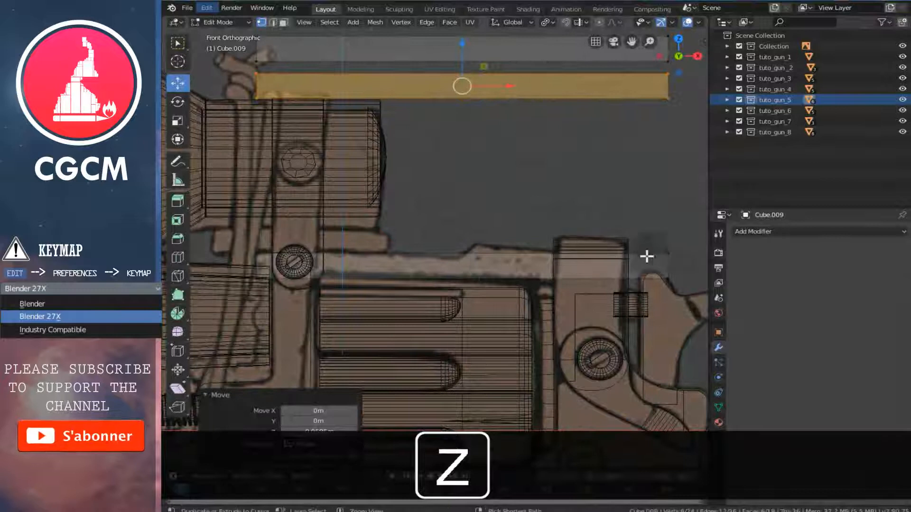
pyautogui.keyDown('shift'); pyautogui.moveTo(647, 256); pyautogui.dragTo(614, 256, button='middle'); pyautogui.keyUp('shift')
pyautogui.rightClick(612, 257)
pyautogui.press('b')
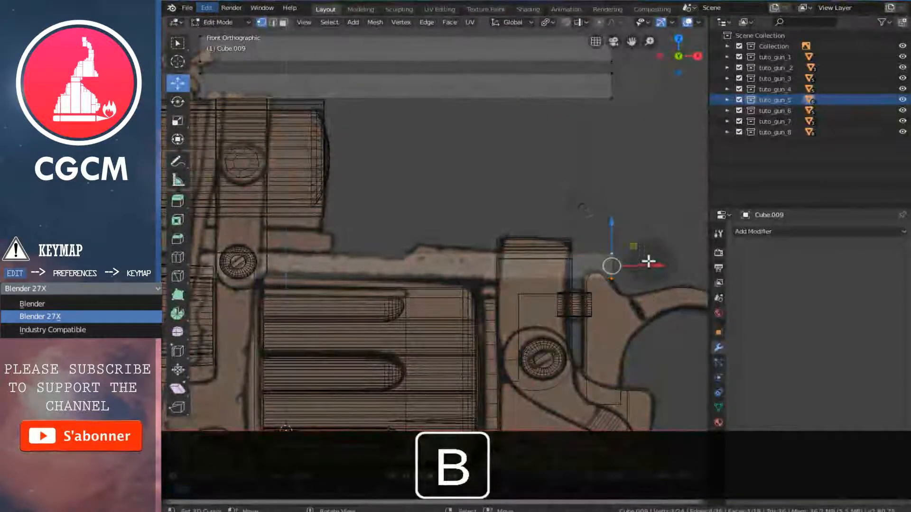
pyautogui.moveTo(660, 268); pyautogui.dragTo(607, 275)
# Box-select the original bar's barrel-side end and move it 0.0224 m along X.
pyautogui.keyDown('shift'); pyautogui.moveTo(300, 274); pyautogui.dragTo(413, 274, button='middle'); pyautogui.keyUp('shift')
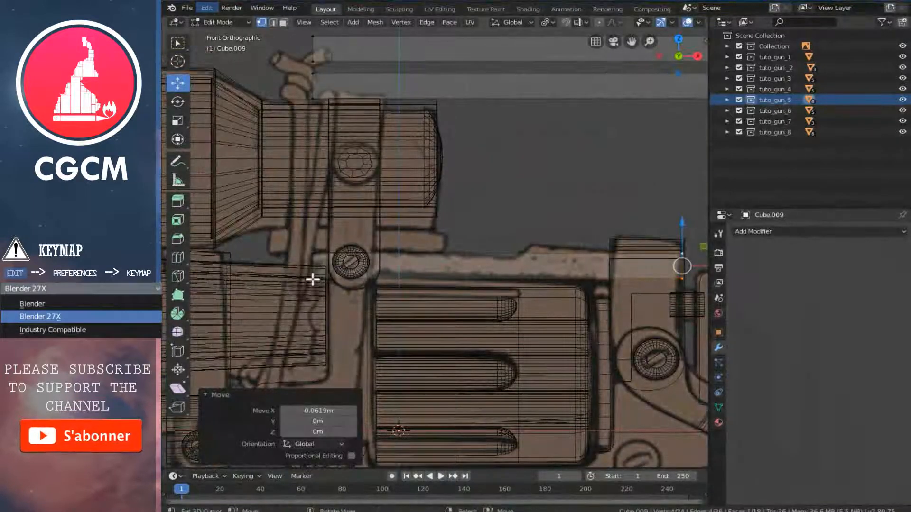
pyautogui.press('b')
pyautogui.moveTo(275, 210); pyautogui.dragTo(371, 269)
# Add one loop cut across the original bar with a slide factor of about -0.05, near the step in the reference plank.
pyautogui.keyDown('ctrl'); pyautogui.scroll(4, 387, 282); pyautogui.keyUp('ctrl')
pyautogui.scroll(1, 477, 302)
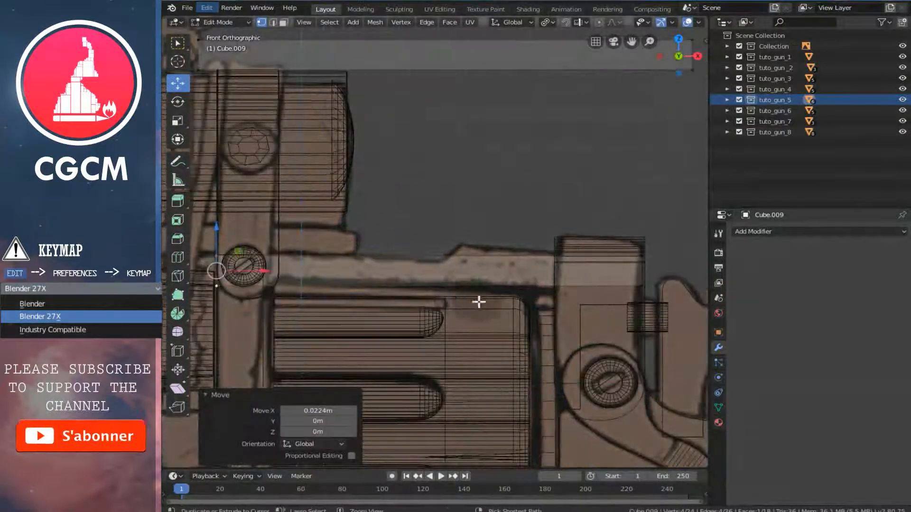
pyautogui.keyDown('ctrl'); pyautogui.scroll(3, 474, 300); pyautogui.keyUp('ctrl')
pyautogui.hotkey('ctrl', 'r')
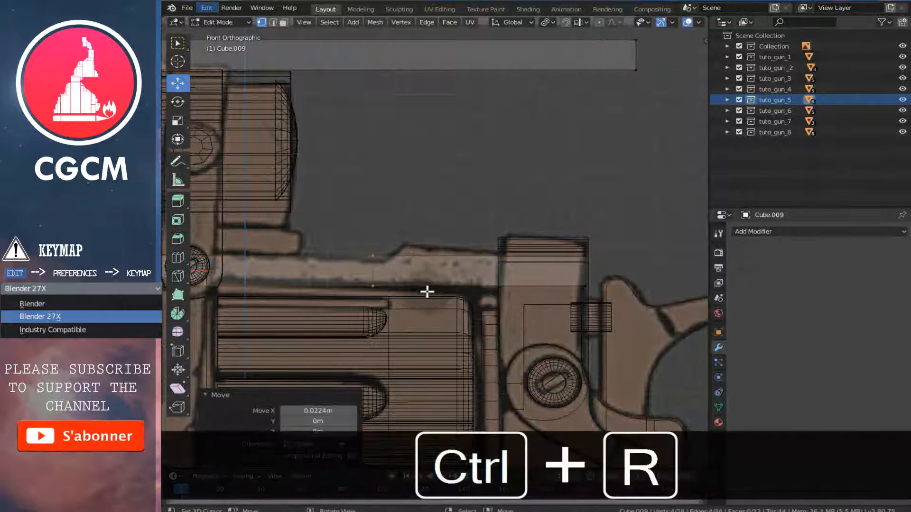
pyautogui.click(427, 291)
pyautogui.click(431, 293)
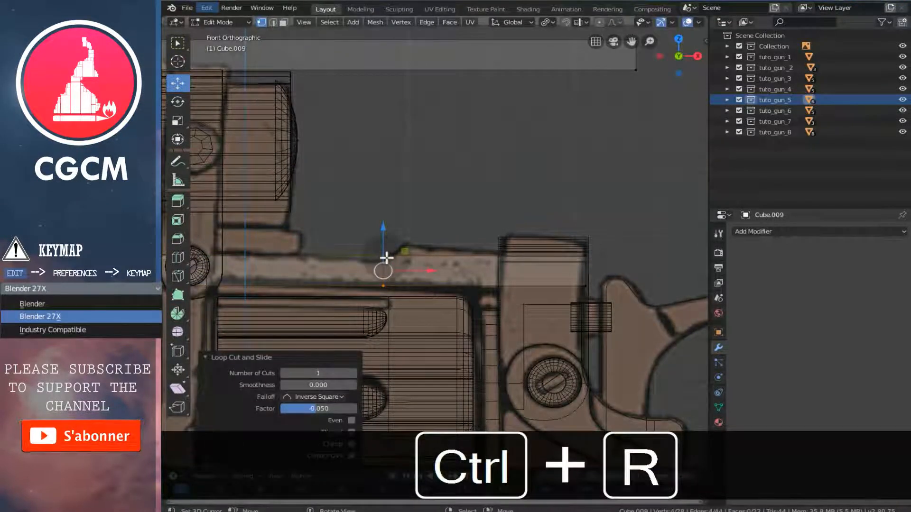
# Box-select the original bar's upper edges from the loop cut to the hammer-side end and extrude them 0.0194 m along Z.
pyautogui.click(387, 261)
pyautogui.press('b')
pyautogui.moveTo(346, 205); pyautogui.dragTo(593, 262)
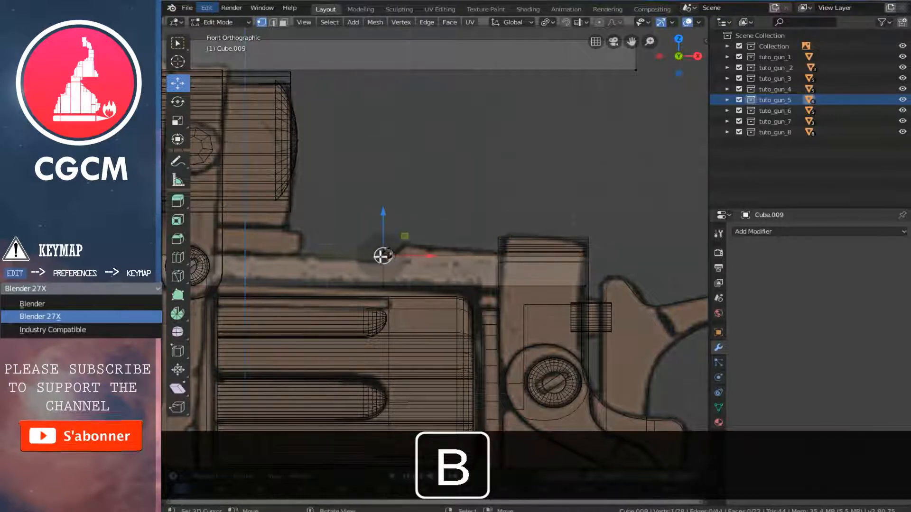
pyautogui.moveTo(367, 220); pyautogui.dragTo(599, 264)
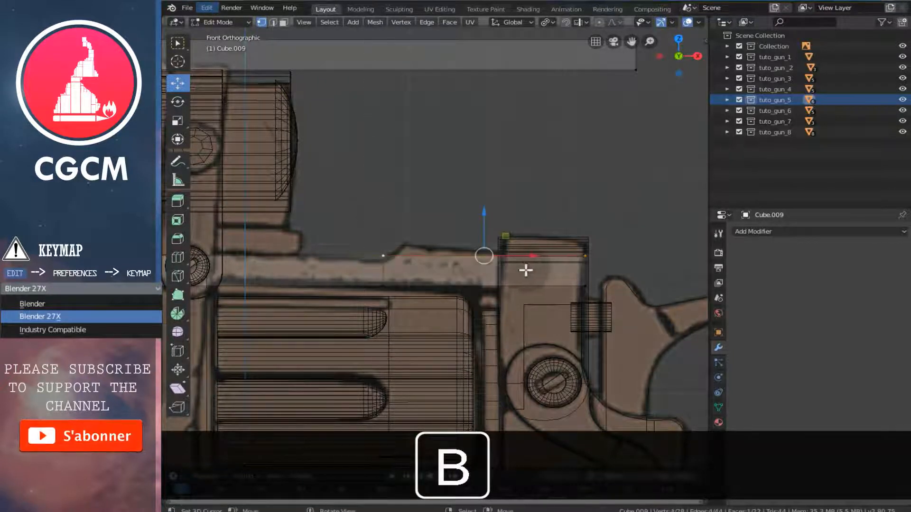
pyautogui.press('e')
pyautogui.press('z')
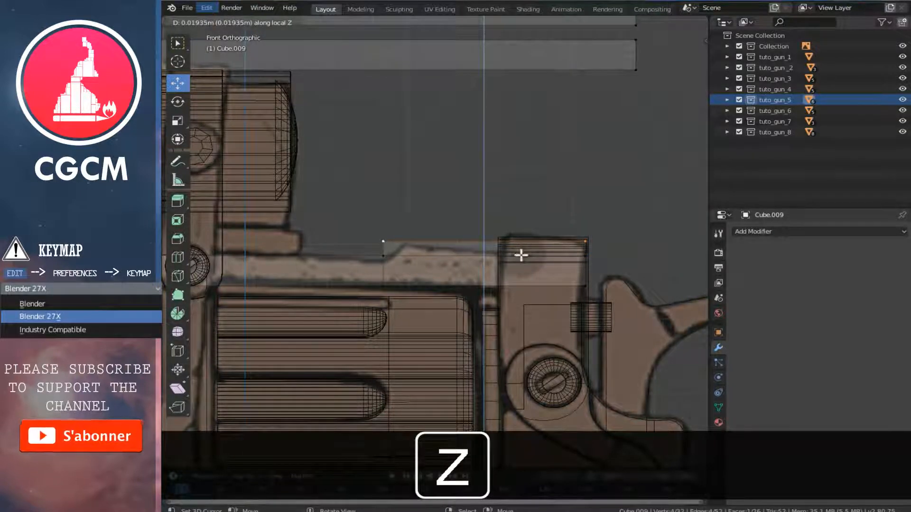
pyautogui.click(521, 255)
# Box-select the raised section's barrel-side top vertices and shift them toward the hammer along X to slope the step like the reference.
pyautogui.scroll(4, 482, 260)
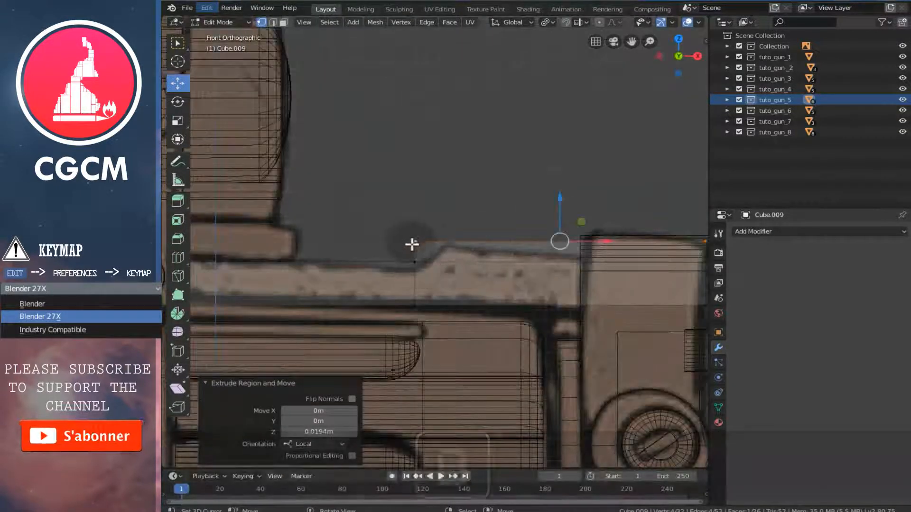
pyautogui.press('b')
pyautogui.moveTo(386, 213); pyautogui.dragTo(482, 244)
pyautogui.rightClick(418, 265)
# Select the loop-cut vertices at the foot of the slope and bevel them about 0.0078 m wide with several segments.
pyautogui.press('b')
pyautogui.moveTo(408, 262); pyautogui.dragTo(415, 283)
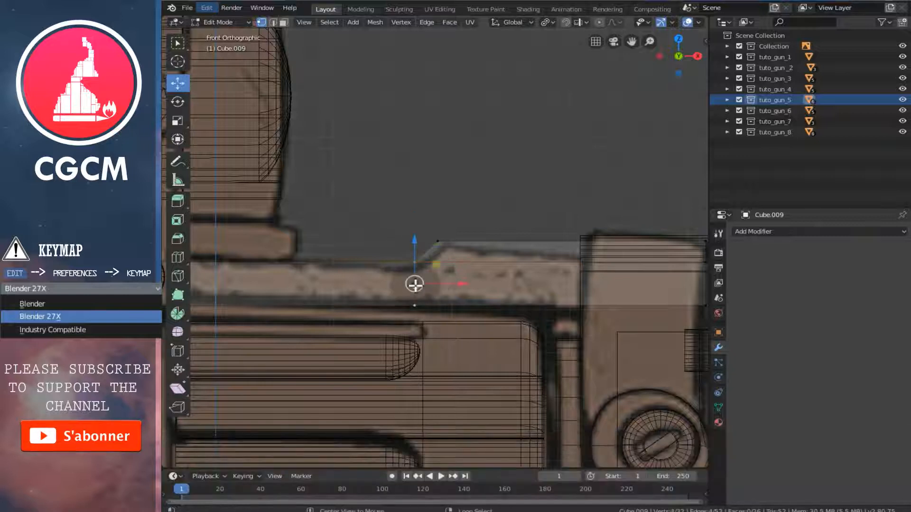
pyautogui.moveTo(414, 267)
pyautogui.mouseDown(button='middle')
pyautogui.moveTo(429, 299)
pyautogui.moveTo(482, 294)
pyautogui.moveTo(490, 269)
pyautogui.moveTo(443, 311)
pyautogui.moveTo(500, 282)
pyautogui.mouseUp(button='middle')
pyautogui.press('z')
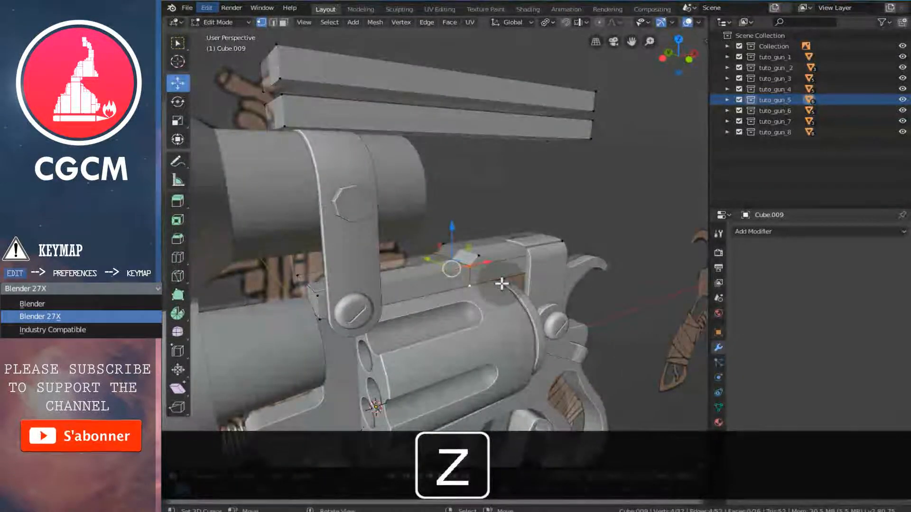
pyautogui.press('KP_1')
pyautogui.press('z')
pyautogui.scroll(3, 534, 244)
pyautogui.scroll(3, 405, 287)
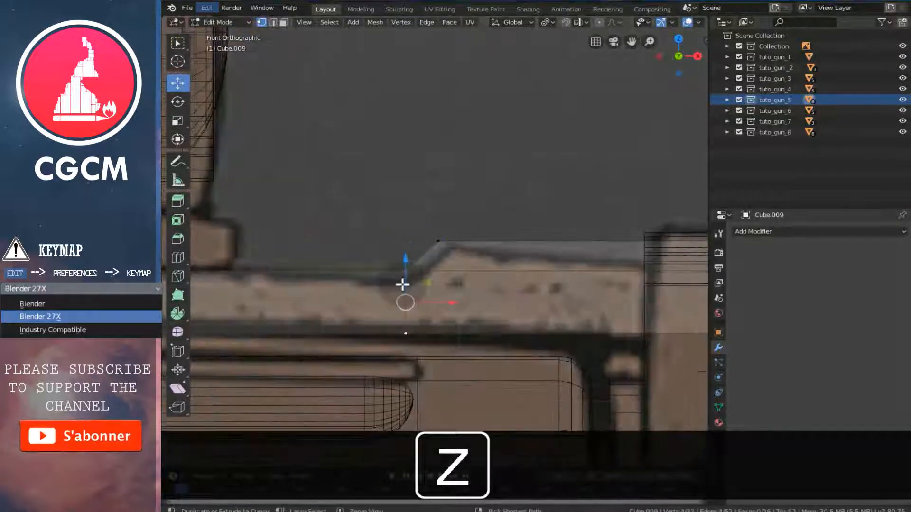
pyautogui.hotkey('ctrl', 'b')
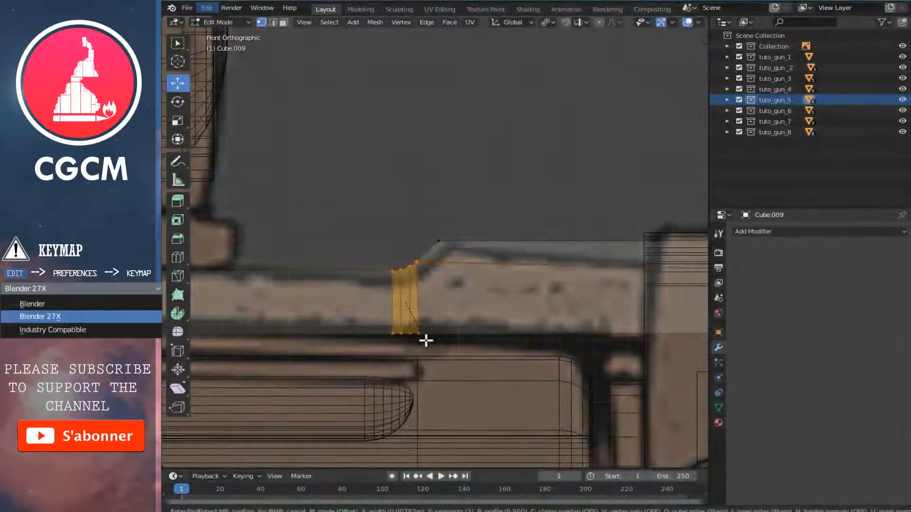
pyautogui.click(426, 340)
pyautogui.press('z')
pyautogui.scroll(-2, 482, 323)
pyautogui.press('a')
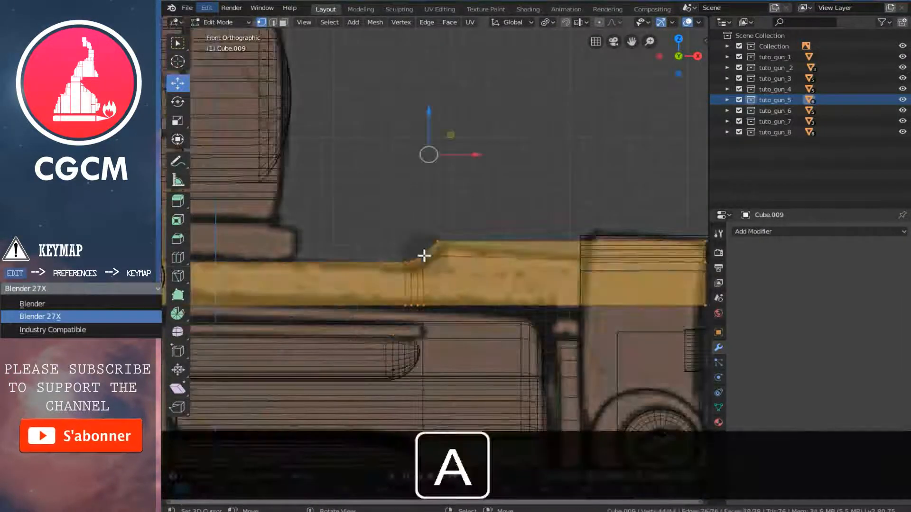
# Select the whole lower spare copy of the bar and move it down about 0.29 m along Z onto the stepped plank.
pyautogui.moveTo(431, 124); pyautogui.dragTo(438, 131)
pyautogui.scroll(-3, 437, 181)
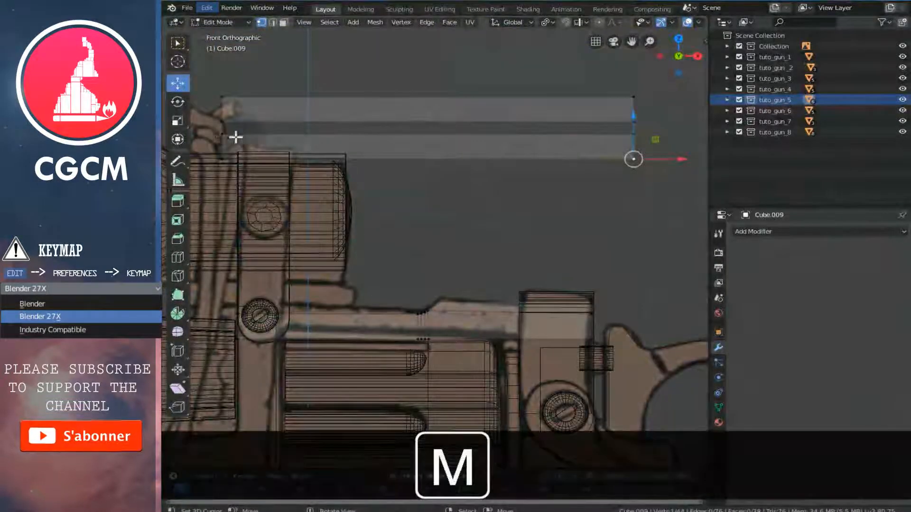
pyautogui.press('l')
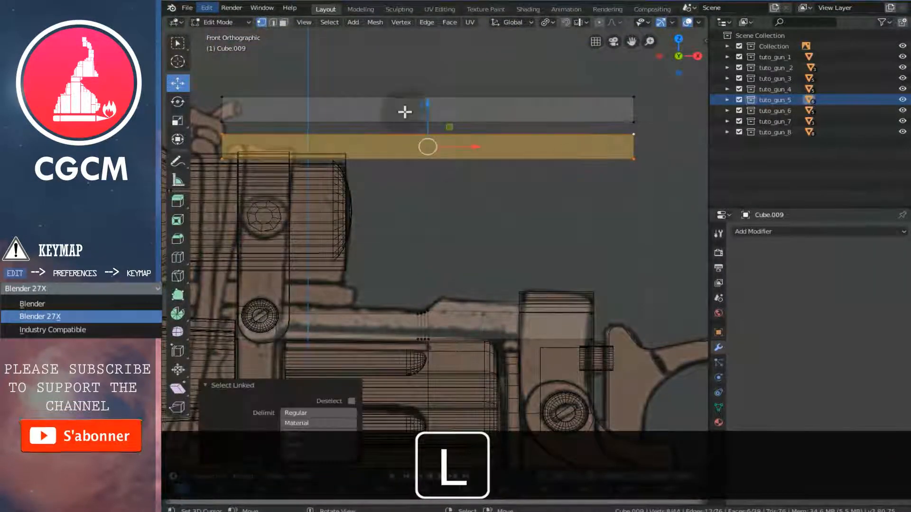
pyautogui.moveTo(433, 110); pyautogui.dragTo(443, 288)
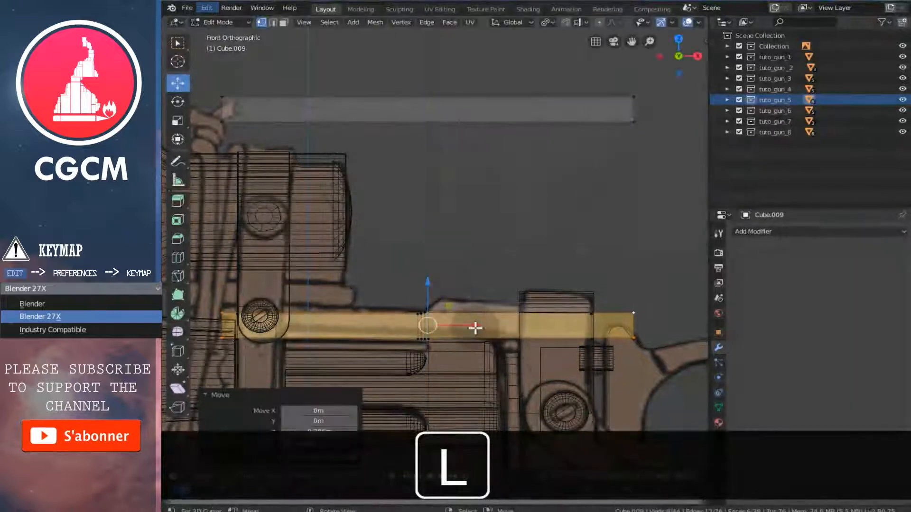
# From the top view, scale the lowered copy to 0.446 along Y so it is narrower than the plank.
pyautogui.press('z')
pyautogui.press('KP_7')
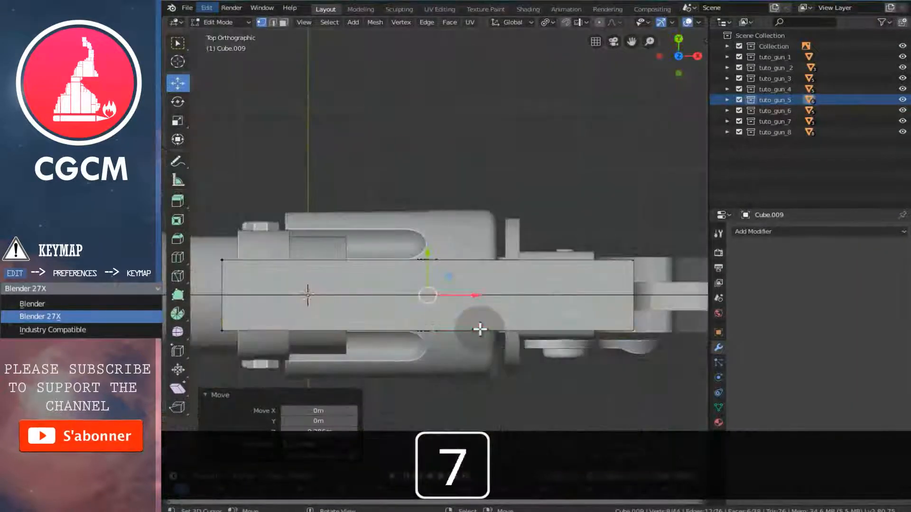
pyautogui.press('z')
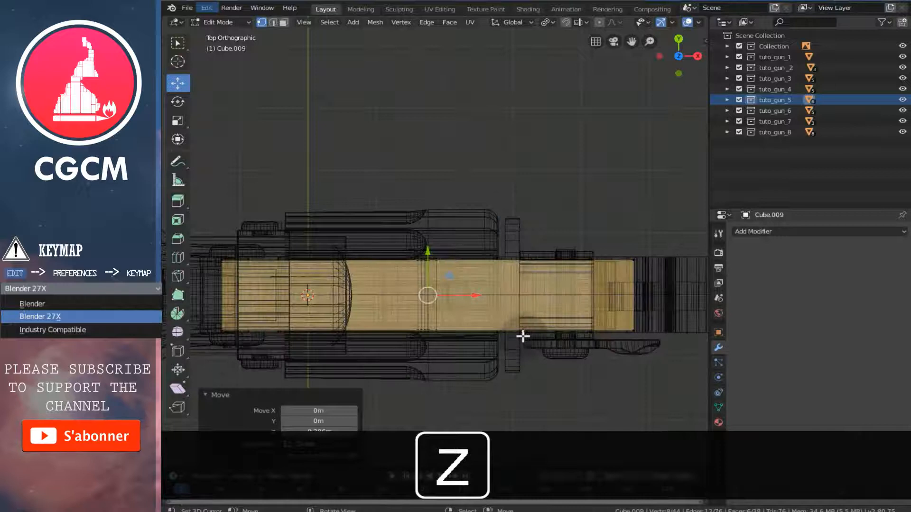
pyautogui.press('s')
pyautogui.press('y')
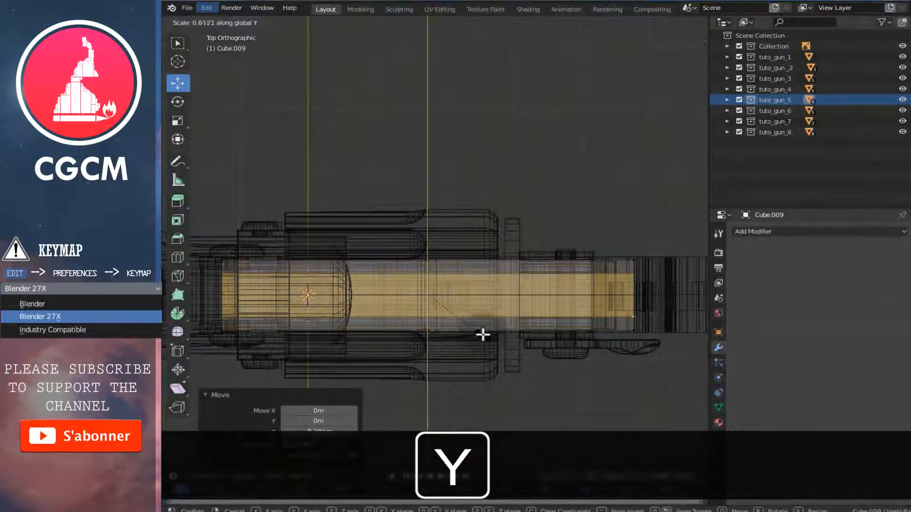
pyautogui.click(480, 302)
# After checking the concept art, narrow the lowered copy again in the left view by scaling it to 0.668 along Y.
pyautogui.press('z')
pyautogui.scroll(-3, 525, 315)
pyautogui.moveTo(424, 363)
pyautogui.mouseDown(button='middle')
pyautogui.moveTo(441, 270)
pyautogui.moveTo(438, 75)
pyautogui.mouseUp(button='middle')
pyautogui.keyDown('shift'); pyautogui.moveTo(439, 269); pyautogui.dragTo(316, 203, button='middle'); pyautogui.keyUp('shift')
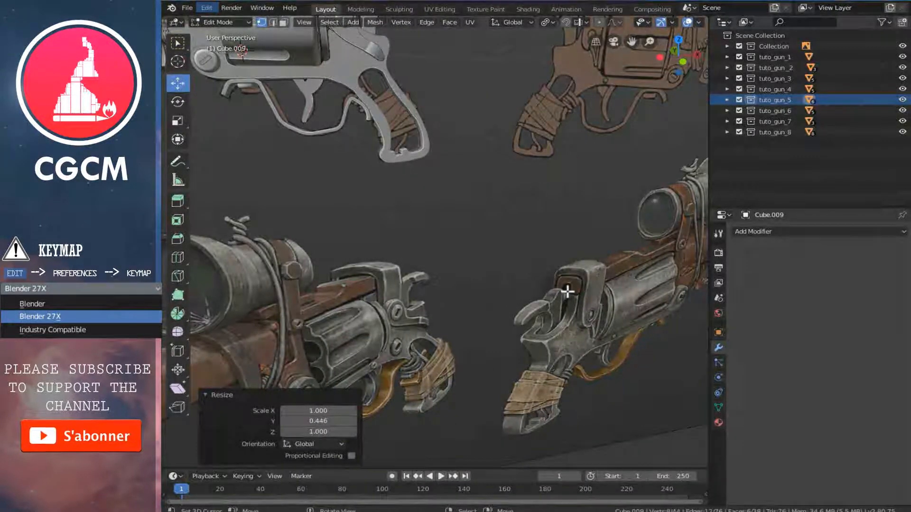
pyautogui.press('ctrl+KP_3')
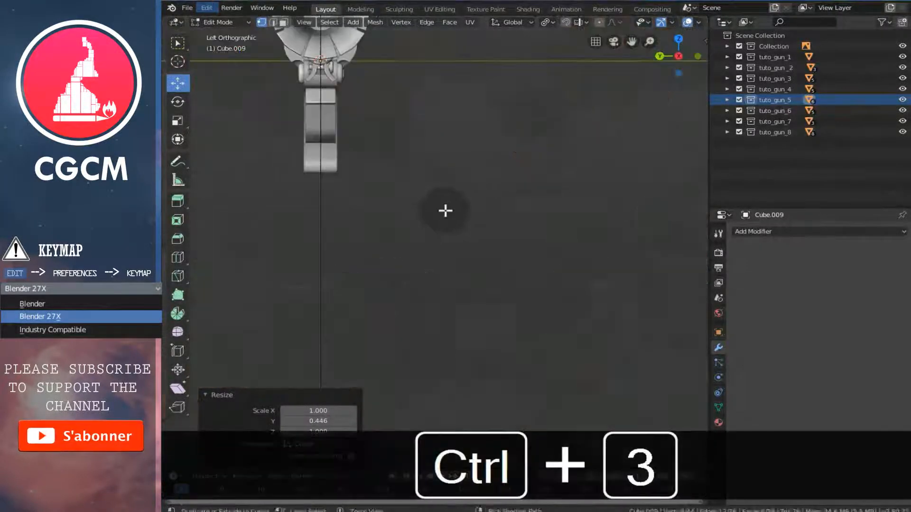
pyautogui.keyDown('shift'); pyautogui.scroll(5, 370, 221); pyautogui.keyUp('shift')
pyautogui.press('z')
pyautogui.keyDown('ctrl'); pyautogui.scroll(-2, 360, 213); pyautogui.keyUp('ctrl')
pyautogui.keyDown('shift'); pyautogui.scroll(5, 360, 213); pyautogui.keyUp('shift')
pyautogui.scroll(4, 361, 220)
pyautogui.keyDown('ctrl'); pyautogui.scroll(-9, 360, 219); pyautogui.keyUp('ctrl')
pyautogui.scroll(3, 414, 274)
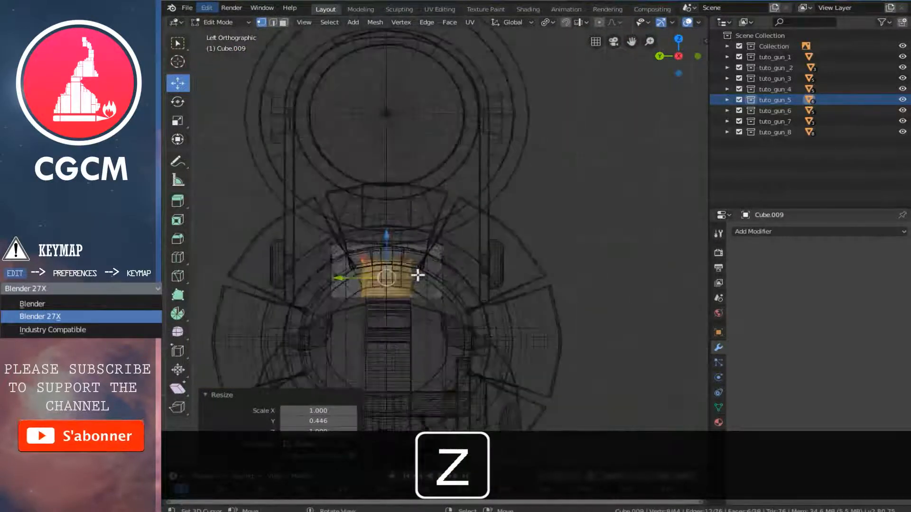
pyautogui.press('s')
pyautogui.press('y')
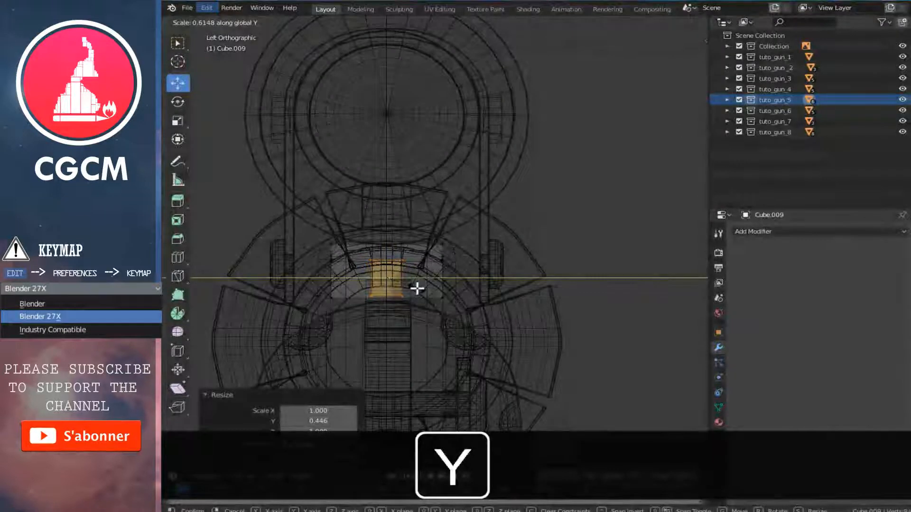
pyautogui.click(420, 288)
# Adjust the narrow copy's overall scale and move it -0.00717 m along Z inside the plank's profile.
pyautogui.press('s')
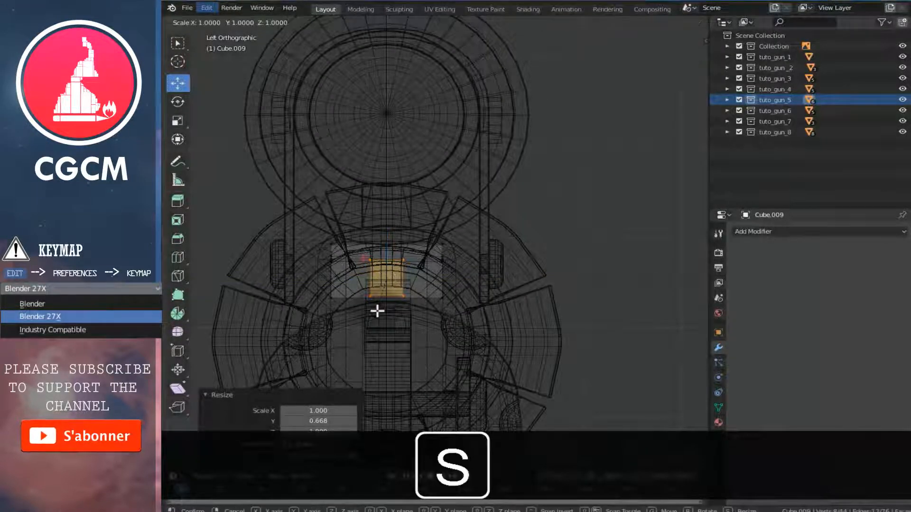
pyautogui.click(378, 322)
pyautogui.press('g')
pyautogui.press('z')
pyautogui.click(385, 247)
# Examine the concept art's plank and rear bracket from several angles and compare them with the model in front view.
pyautogui.press('z')
pyautogui.scroll(-8, 392, 272)
pyautogui.moveTo(392, 272)
pyautogui.mouseDown(button='middle')
pyautogui.moveTo(433, 299)
pyautogui.moveTo(427, 291)
pyautogui.mouseUp(button='middle')
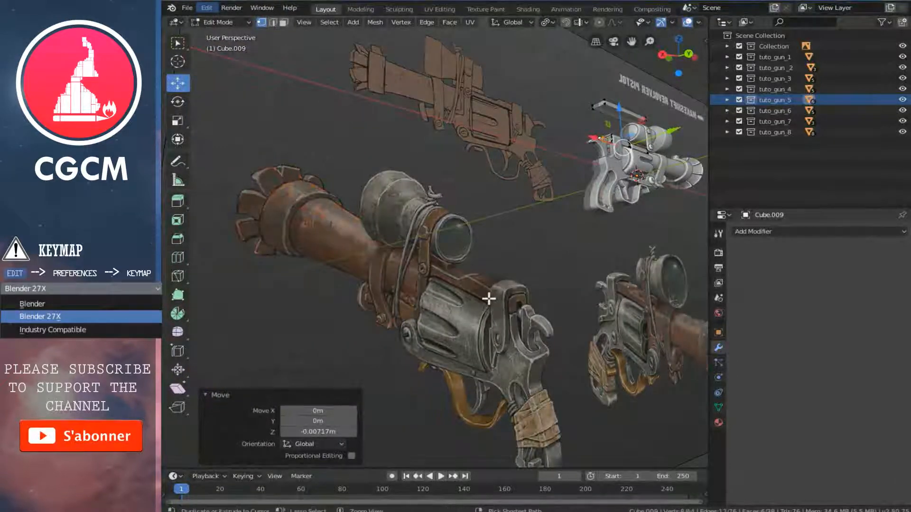
pyautogui.moveTo(489, 298); pyautogui.dragTo(462, 299, button='middle')
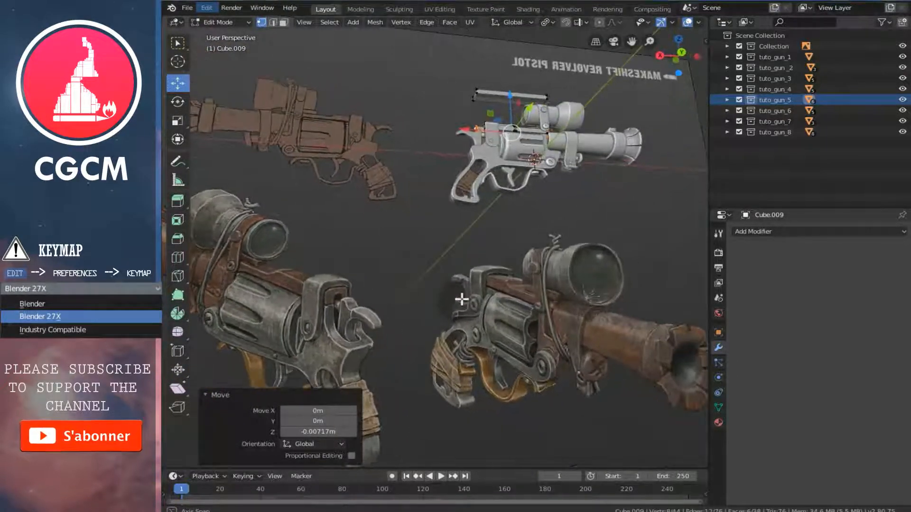
pyautogui.moveTo(461, 300)
pyautogui.mouseDown(button='middle')
pyautogui.moveTo(508, 301)
pyautogui.moveTo(467, 289)
pyautogui.mouseUp(button='middle')
pyautogui.press('KP_1')
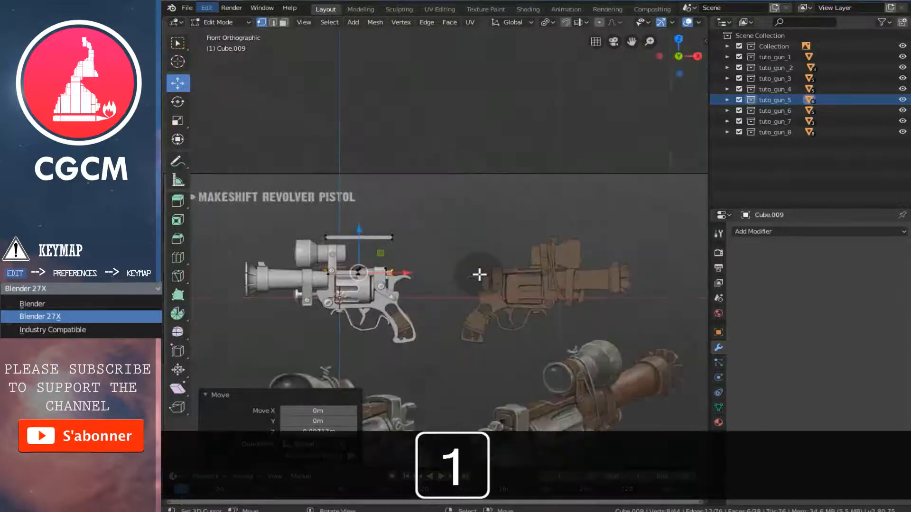
pyautogui.scroll(6, 435, 261)
pyautogui.press('z')
pyautogui.scroll(2, 455, 258)
pyautogui.press('z')
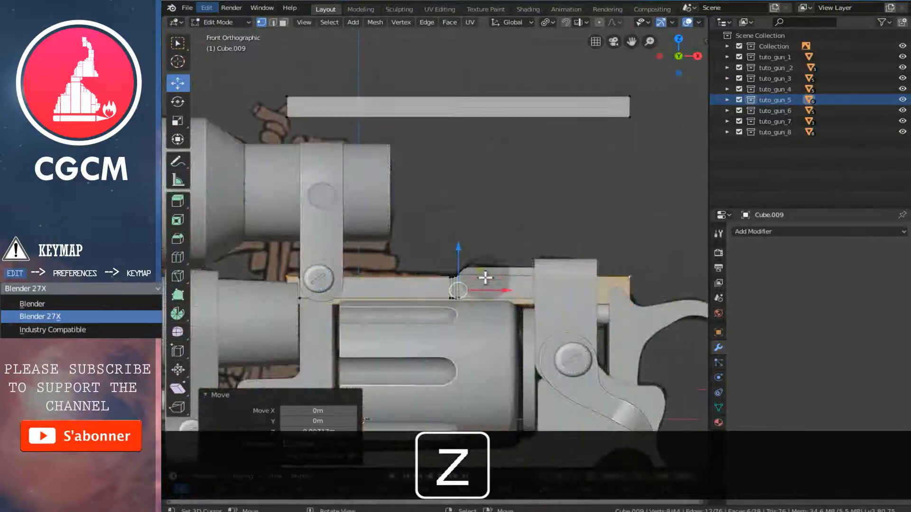
# Separate the bars into individual objects by loose parts and return to Object Mode.
pyautogui.scroll(-1, 536, 275)
pyautogui.press('p')
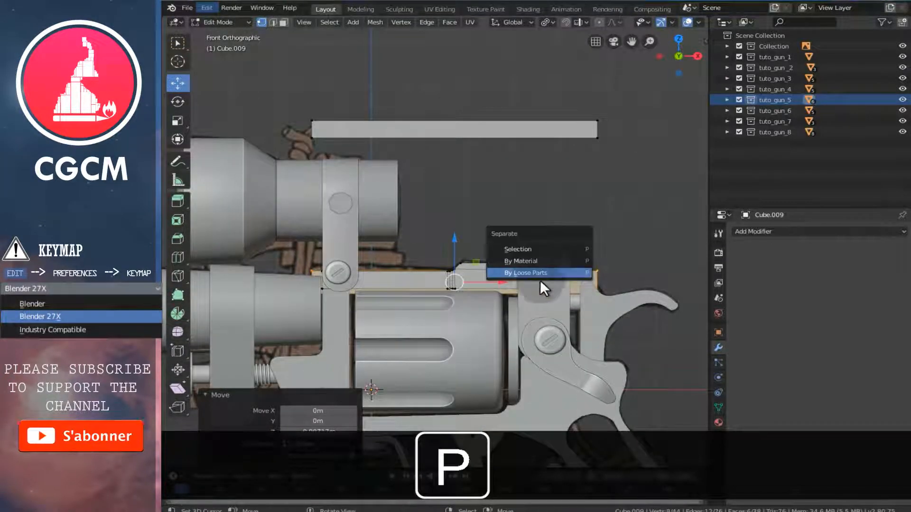
pyautogui.click(533, 272)
pyautogui.press('Tab')
# Hide the collection holding the concept art reference image.
pyautogui.scroll(-3, 492, 274)
pyautogui.moveTo(494, 272); pyautogui.dragTo(454, 282, button='middle')
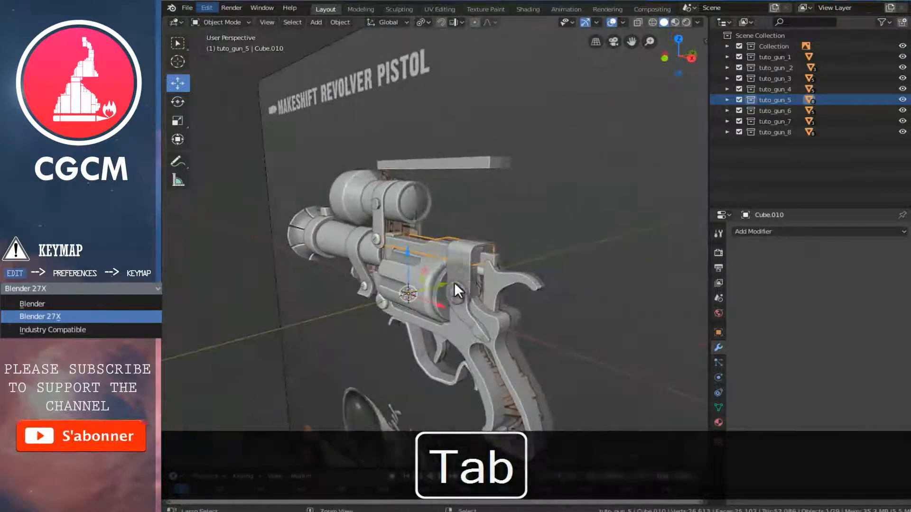
pyautogui.rightClick(589, 267)
pyautogui.click(902, 46)
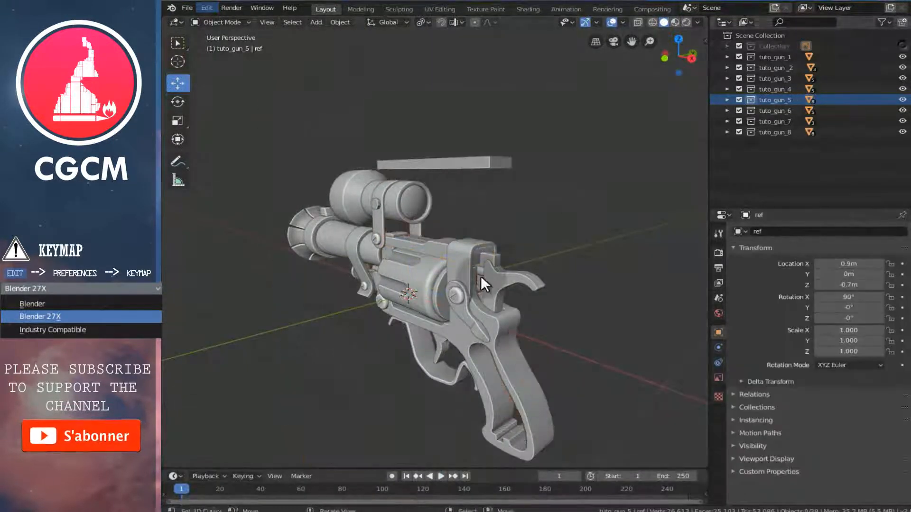
# Add a Boolean modifier set to Difference to the stepped plank, using the narrow bar inside it (Cube.009) as the cutting object.
pyautogui.scroll(5, 463, 244)
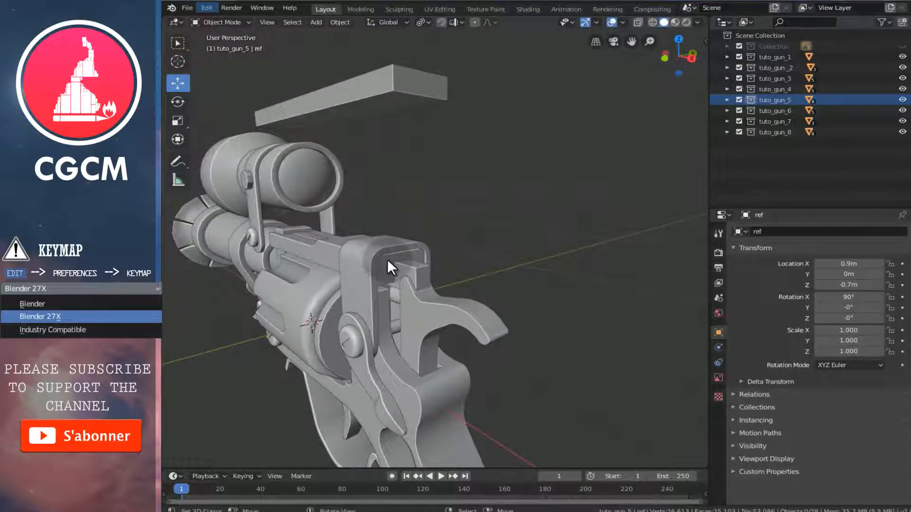
pyautogui.rightClick(387, 260)
pyautogui.click(755, 230)
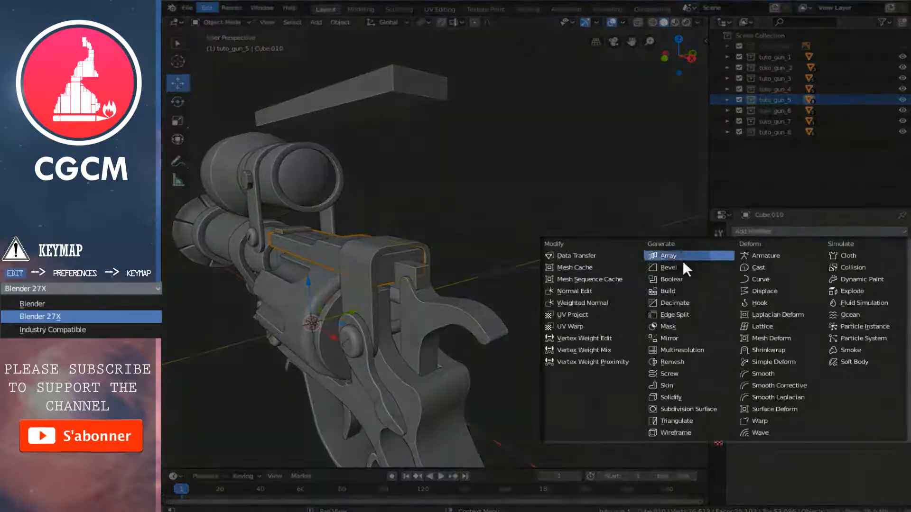
pyautogui.click(683, 269)
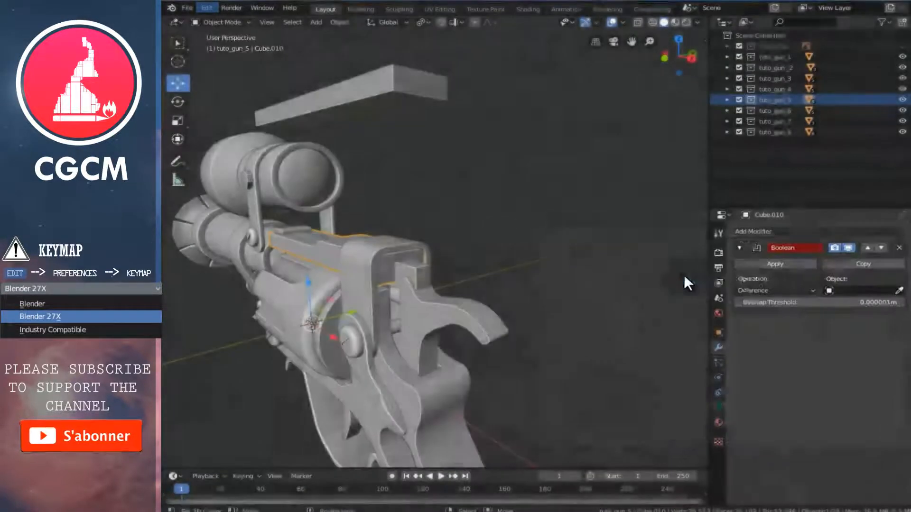
pyautogui.click(900, 289)
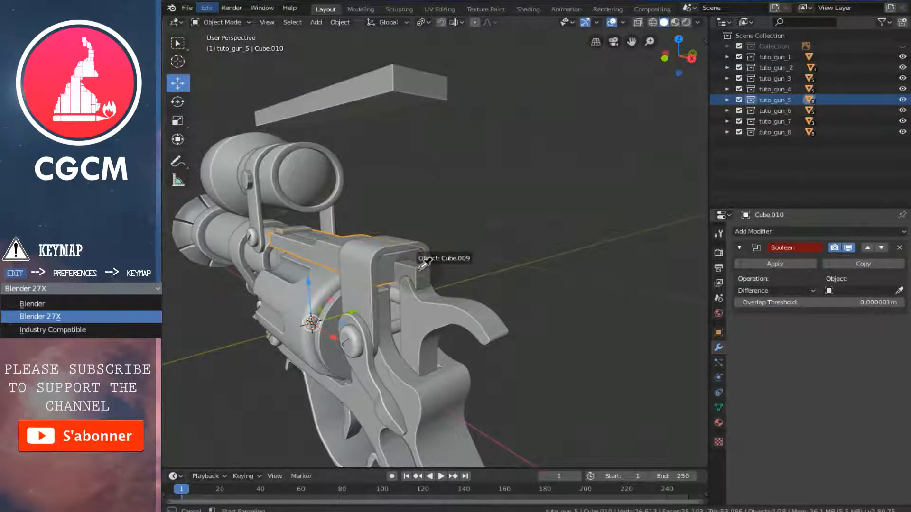
pyautogui.click(419, 271)
pyautogui.click(414, 250)
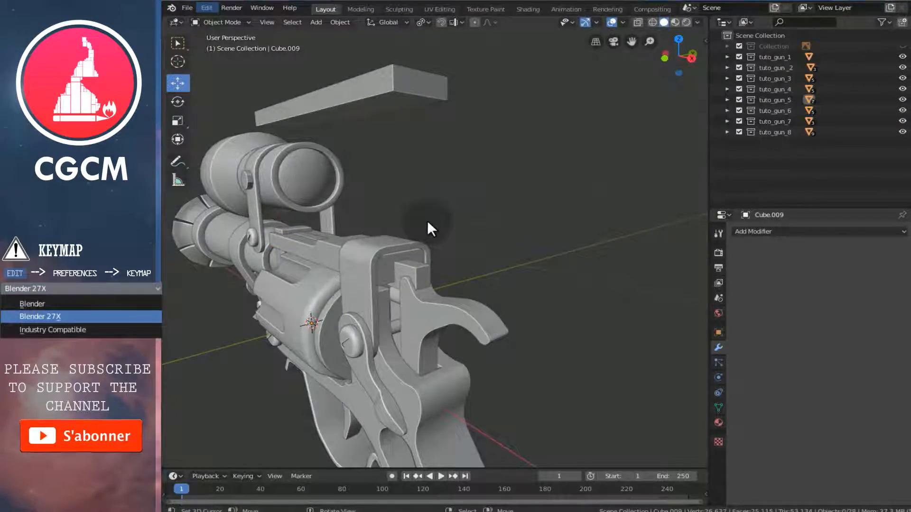
# Create a new collection in the scene and rename it tuto_gun_9.
pyautogui.rightClick(755, 178)
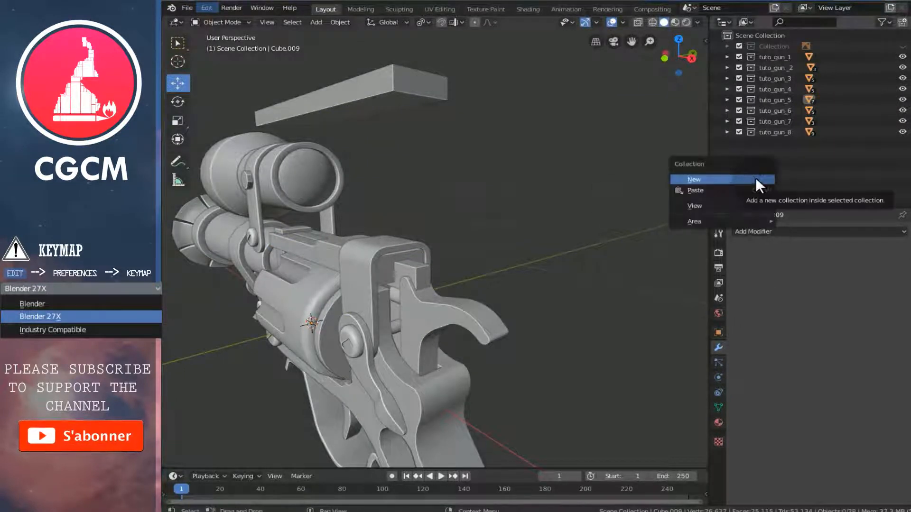
pyautogui.click(747, 178)
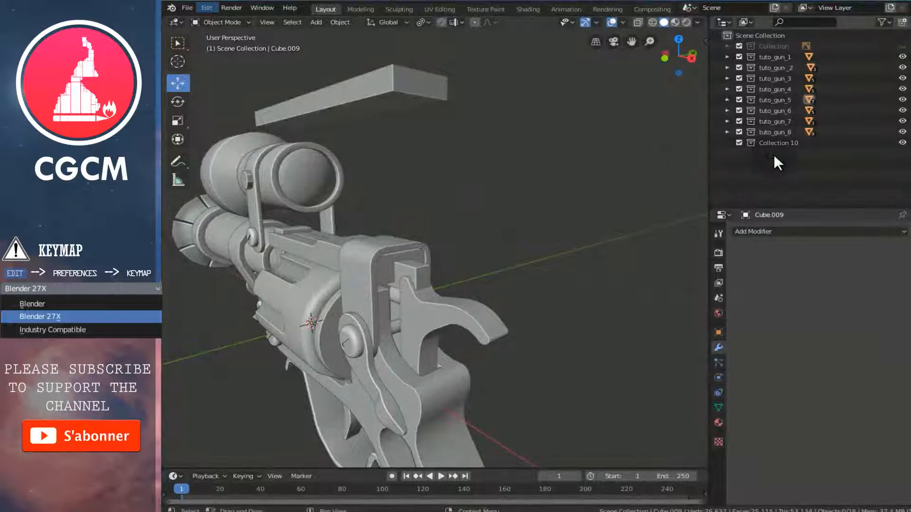
pyautogui.doubleClick(783, 143)
pyautogui.write('tuto_gun_9')
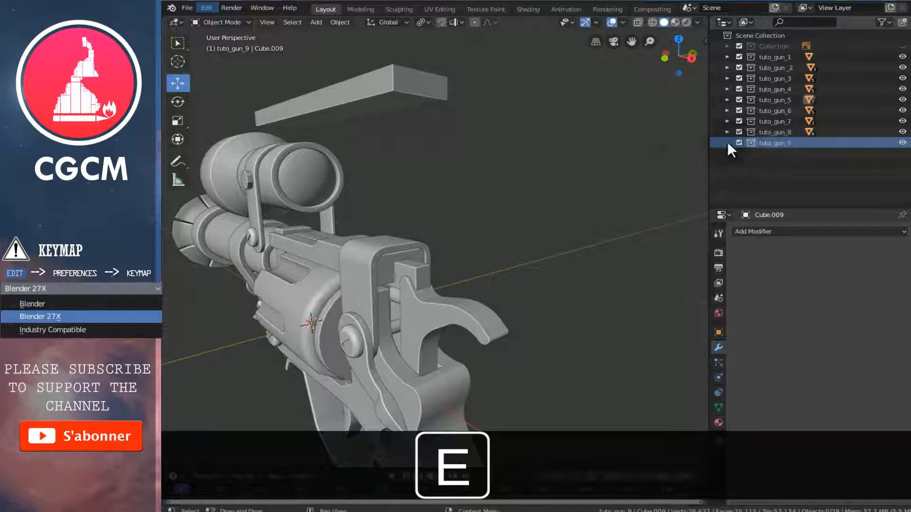
# Move the rounded bracket around the plank's rear (Cube.006) from tuto_gun_6 into the tuto_gun_9 collection.
pyautogui.press('Return')
pyautogui.rightClick(409, 249)
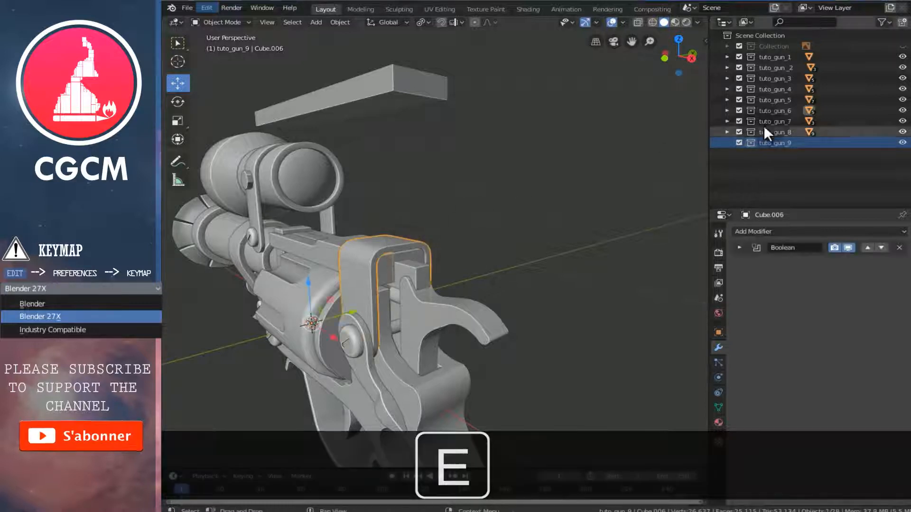
pyautogui.click(727, 110)
pyautogui.moveTo(772, 119); pyautogui.dragTo(772, 185)
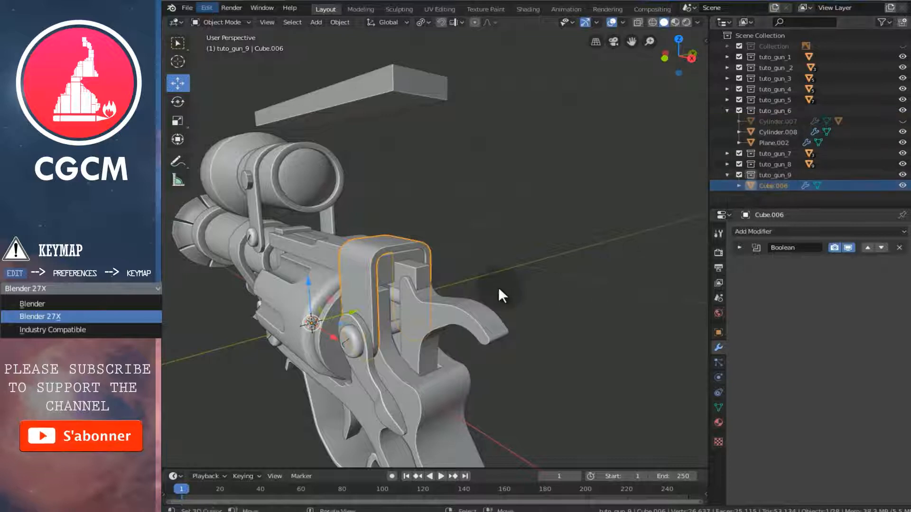
# Move the narrow cutting bar (Cube.009) from tuto_gun_5 into tuto_gun_9 and collapse the expanded collections.
pyautogui.rightClick(401, 272)
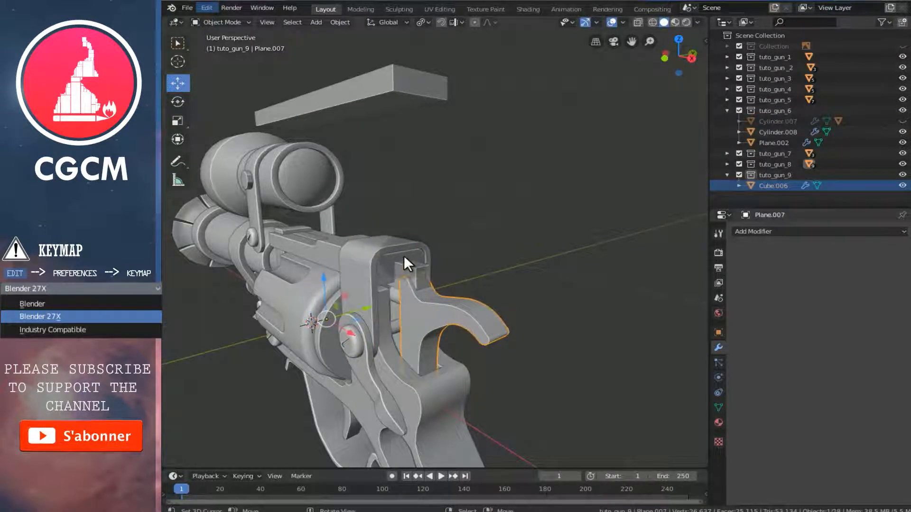
pyautogui.rightClick(403, 255)
pyautogui.rightClick(418, 268)
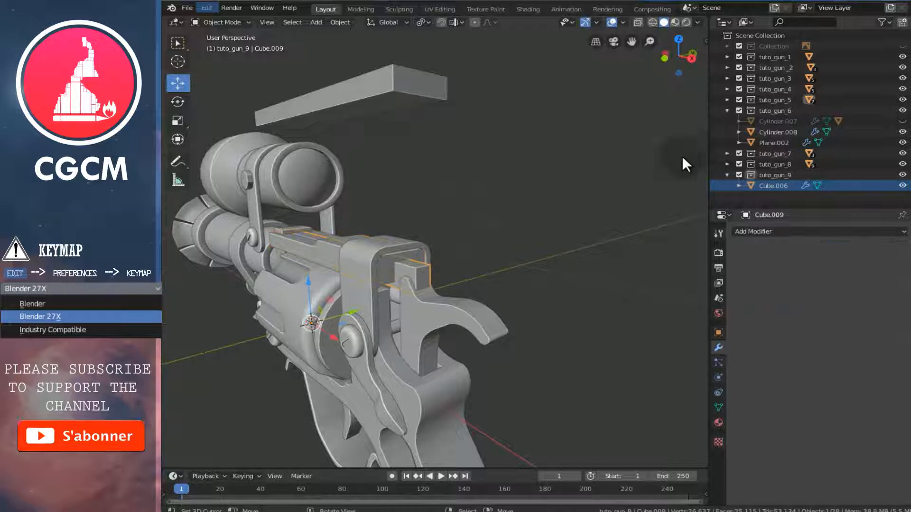
pyautogui.press('.')
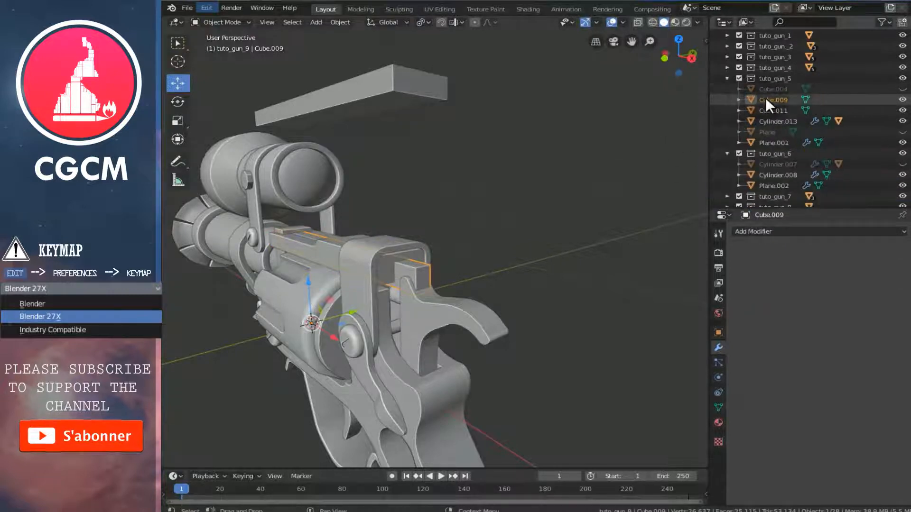
pyautogui.scroll(-3, 765, 98)
pyautogui.moveTo(768, 67); pyautogui.dragTo(773, 188)
pyautogui.scroll(3, 750, 137)
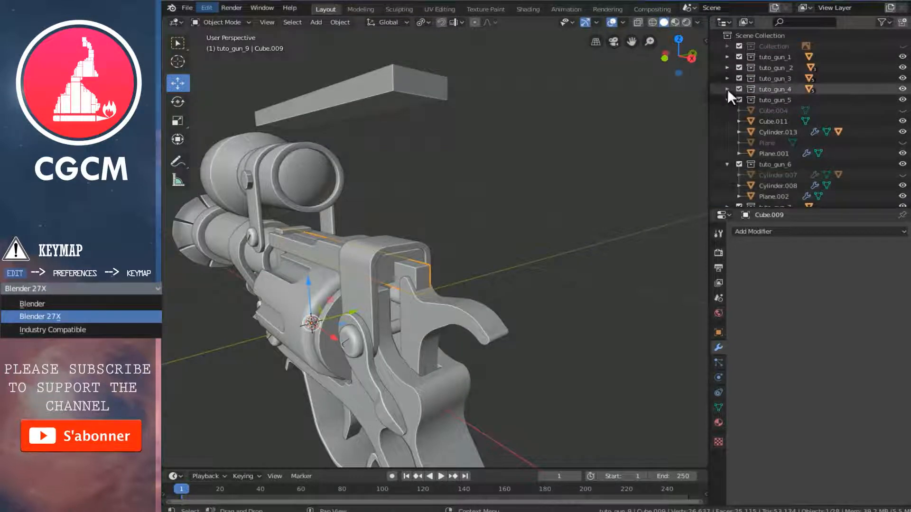
pyautogui.click(728, 100)
pyautogui.click(726, 111)
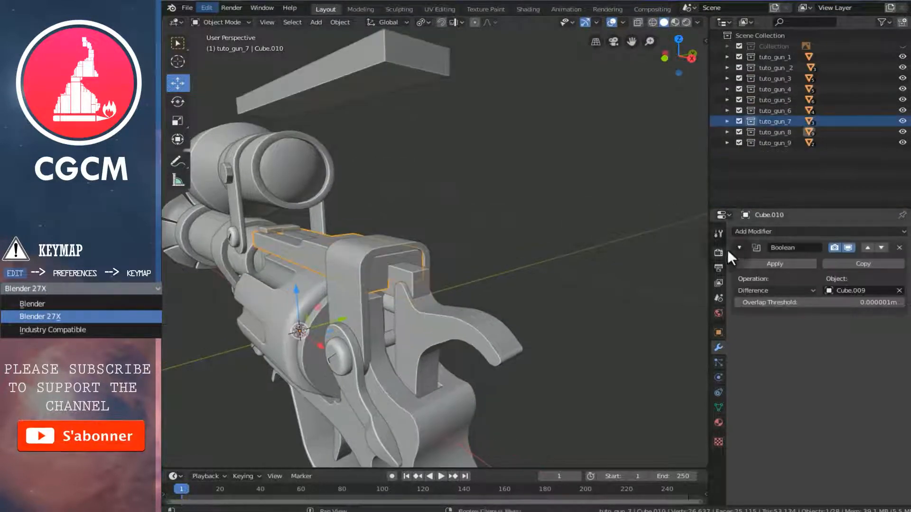
# Hide the narrow cutting bar (Cube.009) in tuto_gun_9 and examine the groove in the stepped plank.
pyautogui.rightClick(427, 277)
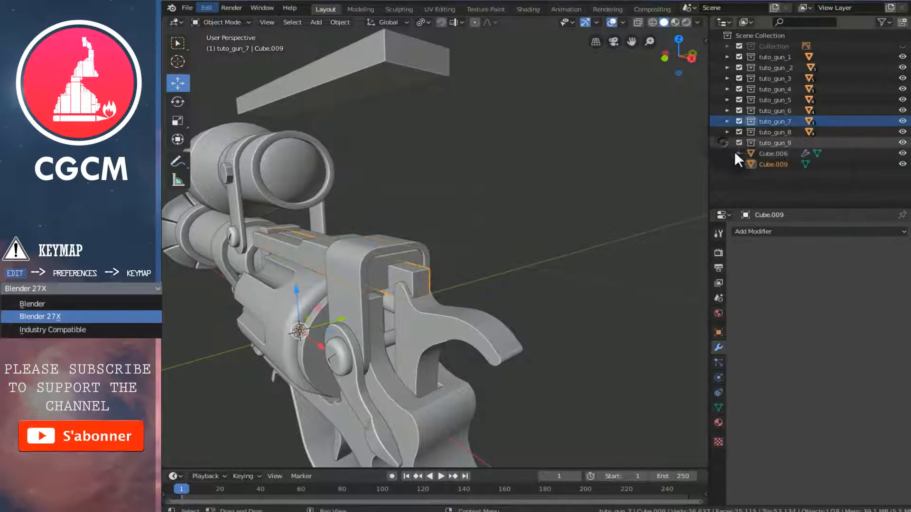
pyautogui.click(902, 164)
pyautogui.moveTo(540, 213); pyautogui.dragTo(462, 249, button='middle')
pyautogui.scroll(-5, 478, 238)
pyautogui.scroll(8, 479, 233)
pyautogui.scroll(-5, 445, 215)
pyautogui.moveTo(445, 214); pyautogui.dragTo(428, 238, button='middle')
pyautogui.scroll(5, 422, 246)
pyautogui.scroll(6, 429, 238)
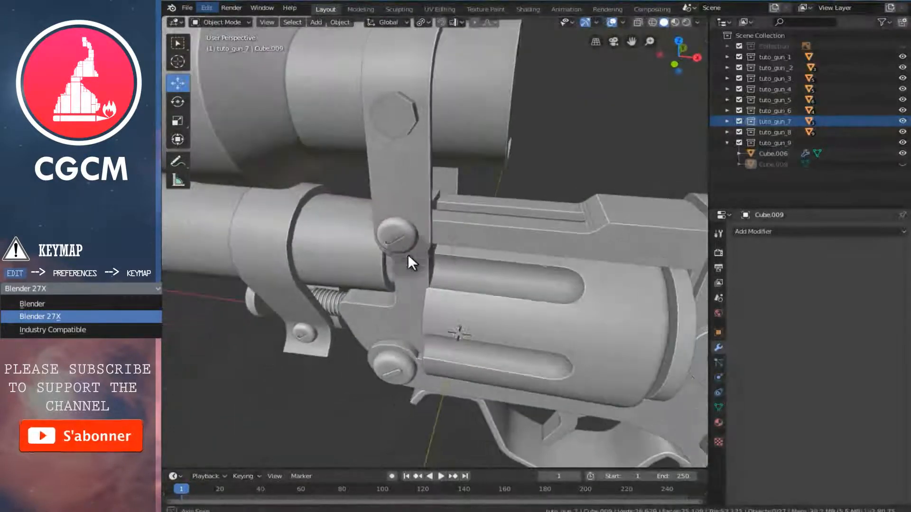
# Apply smooth shading to the stepped plank above the cylinder and enable Auto Smooth for its normals.
pyautogui.click(587, 221)
pyautogui.press('w')
pyautogui.click(589, 224)
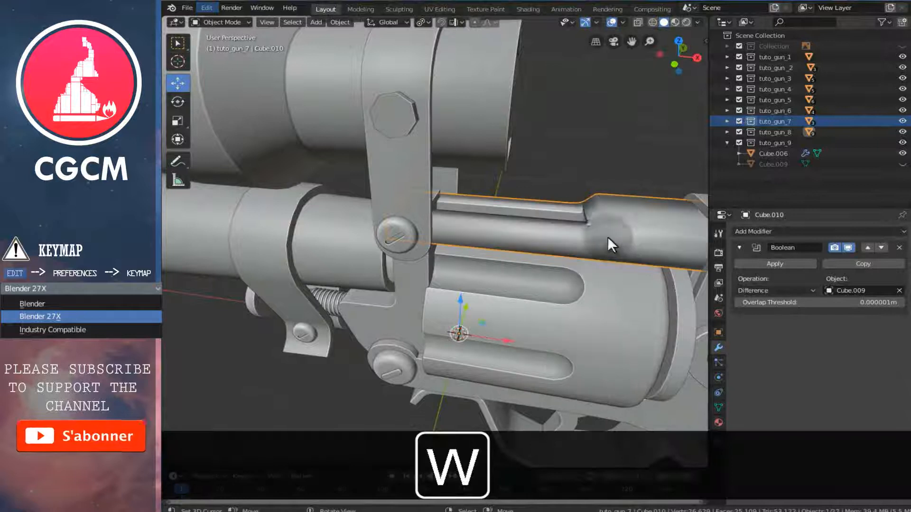
pyautogui.click(718, 406)
pyautogui.click(752, 428)
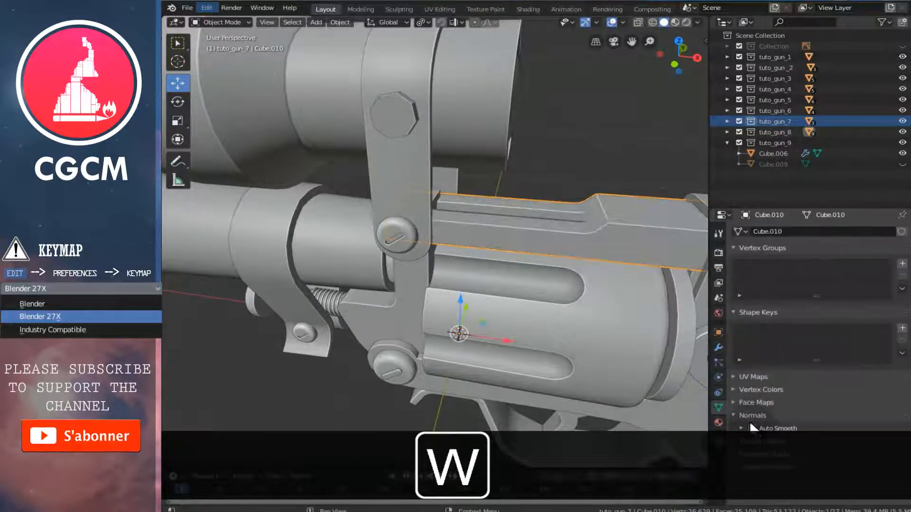
pyautogui.scroll(-6, 490, 224)
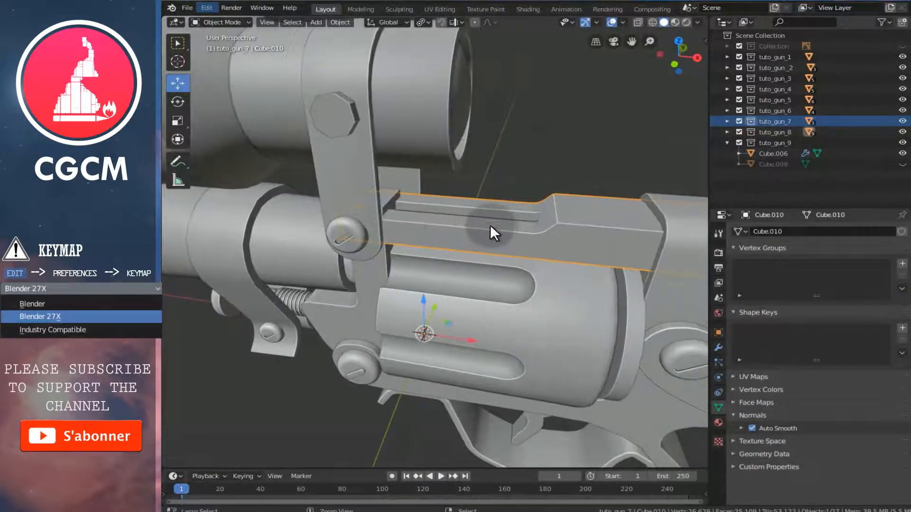
# Unhide the cutting bar (Cube.009) and scale all its geometry to about 0.569 along Z in Edit Mode.
pyautogui.moveTo(539, 234); pyautogui.dragTo(553, 323, button='middle')
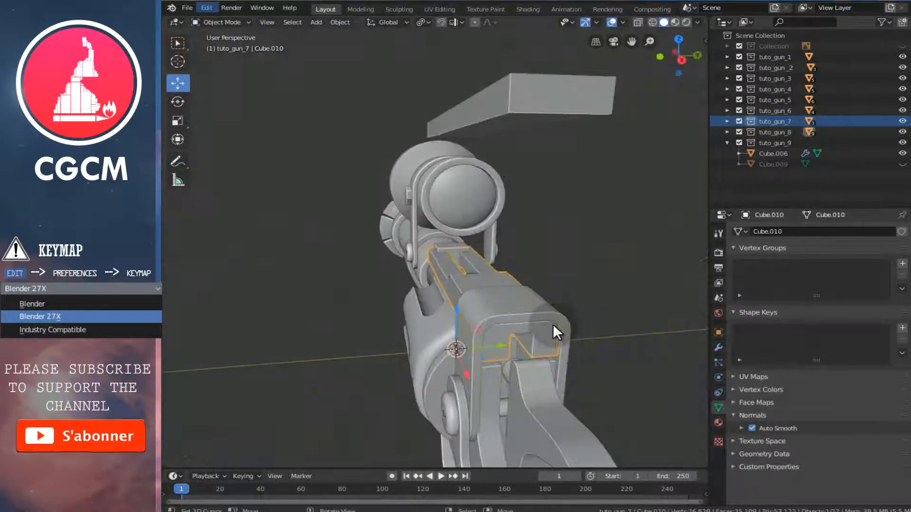
pyautogui.click(902, 165)
pyautogui.click(530, 354)
pyautogui.moveTo(530, 355); pyautogui.dragTo(534, 313, button='middle')
pyautogui.press('Tab')
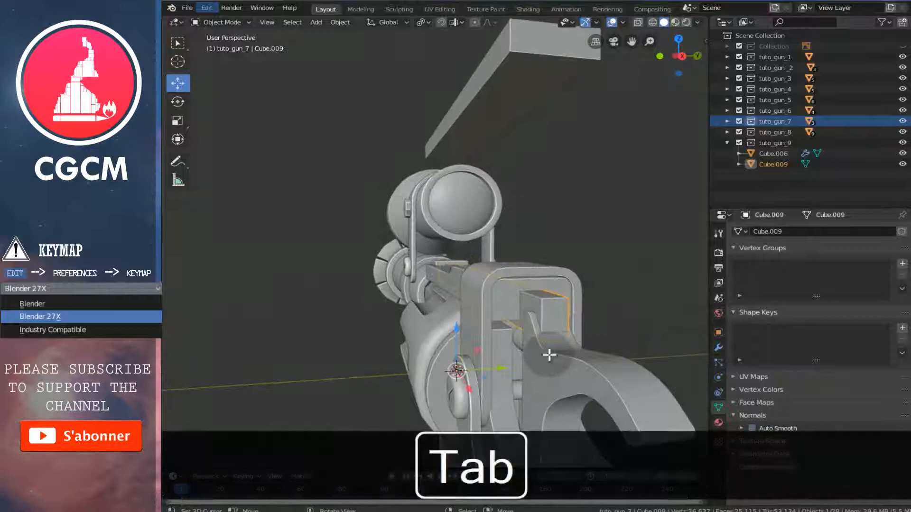
pyautogui.press('a')
pyautogui.press('s')
pyautogui.press('z')
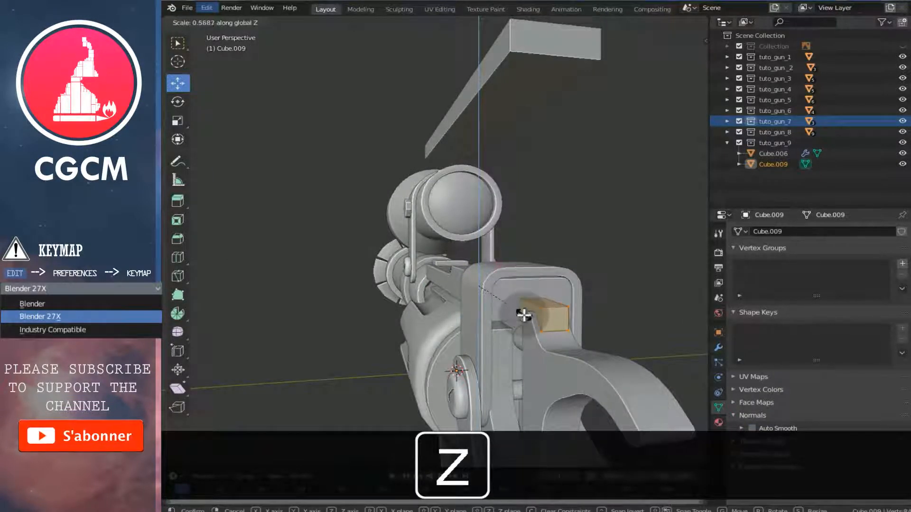
pyautogui.click(524, 315)
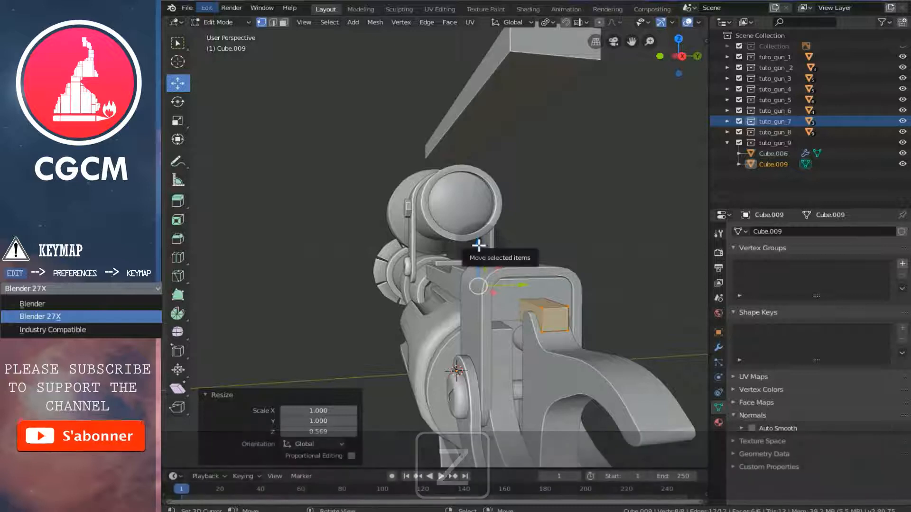
# Scale the cutting bar up to about 1.44 along Z, return to Object Mode and hide the bar.
pyautogui.press('s')
pyautogui.press('z')
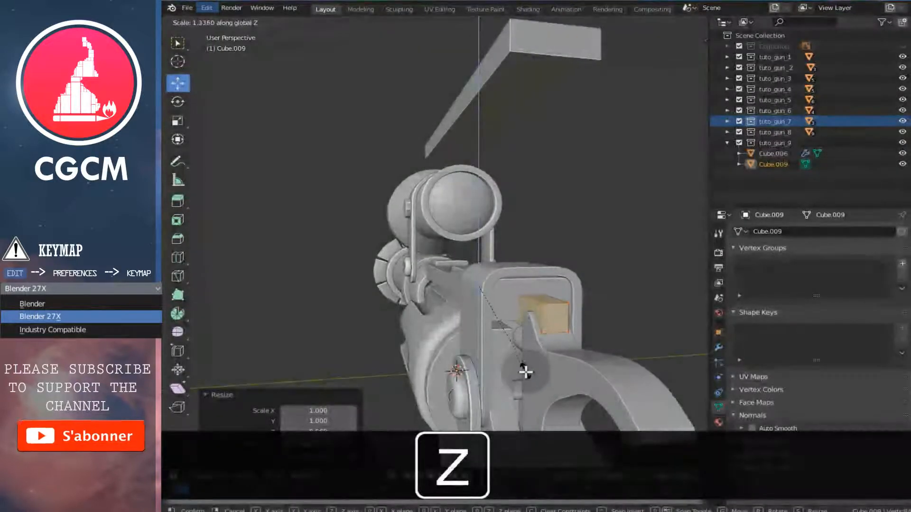
pyautogui.click(526, 373)
pyautogui.moveTo(526, 374); pyautogui.dragTo(578, 303, button='middle')
pyautogui.press('Tab')
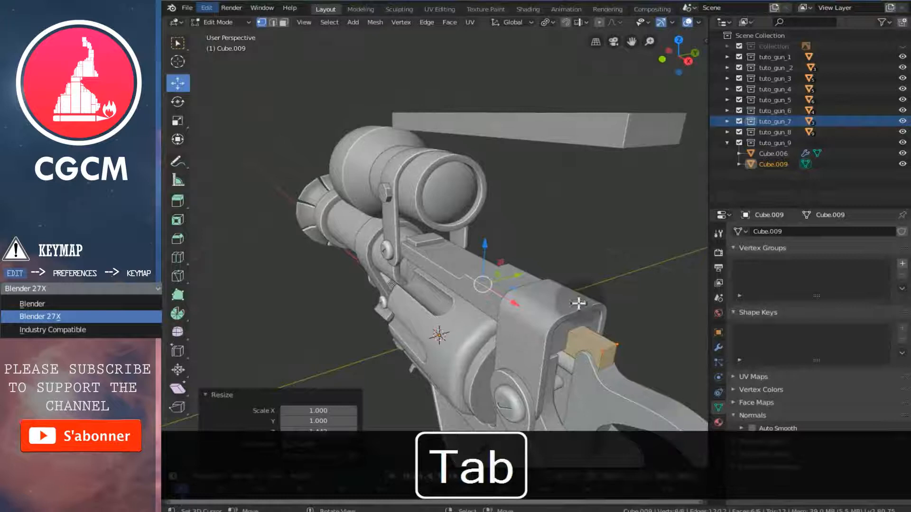
pyautogui.click(901, 164)
# Shorten the stepped plank at the scope bracket by moving its front-end vertices about 0.0573 m along X.
pyautogui.moveTo(442, 306); pyautogui.dragTo(400, 275, button='middle')
pyautogui.rightClick(417, 279)
pyautogui.press('KP_1')
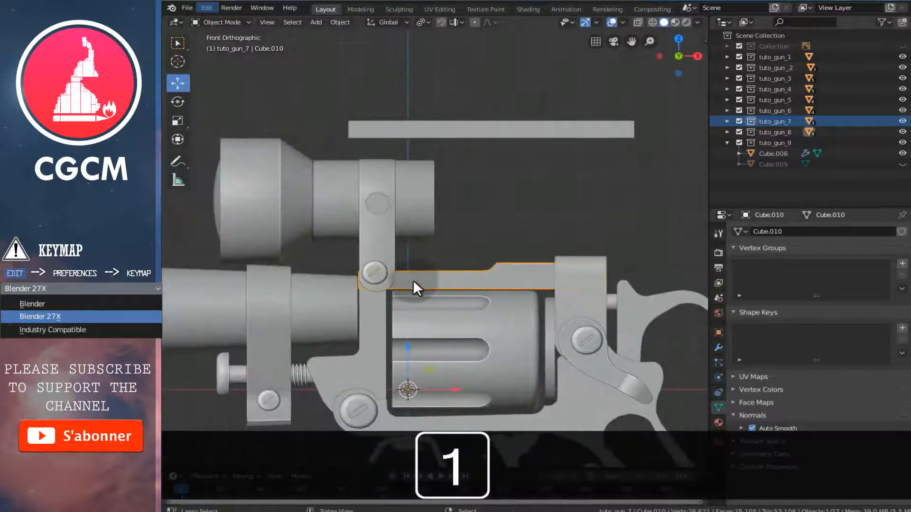
pyautogui.press('z')
pyautogui.scroll(5, 471, 314)
pyautogui.press('Tab')
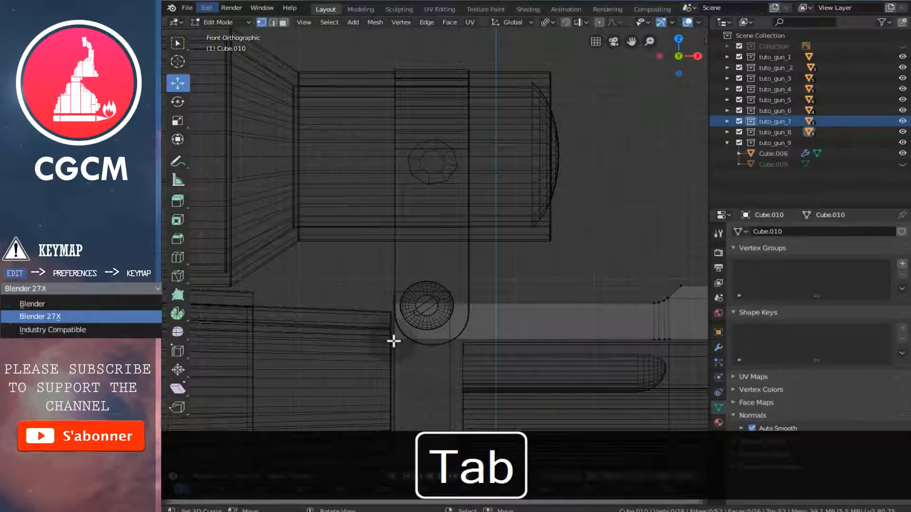
pyautogui.rightClick(393, 341)
pyautogui.press('b')
pyautogui.moveTo(362, 275); pyautogui.dragTo(429, 402)
pyautogui.moveTo(441, 324); pyautogui.dragTo(496, 327)
pyautogui.press('z')
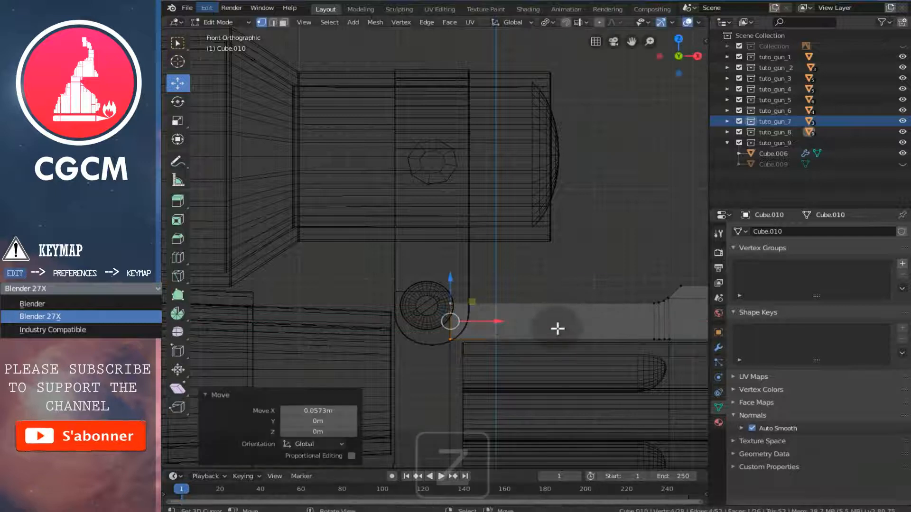
# Show the concept art reference collection and display the model in wireframe over it.
pyautogui.scroll(-5, 557, 325)
pyautogui.scroll(-5, 490, 307)
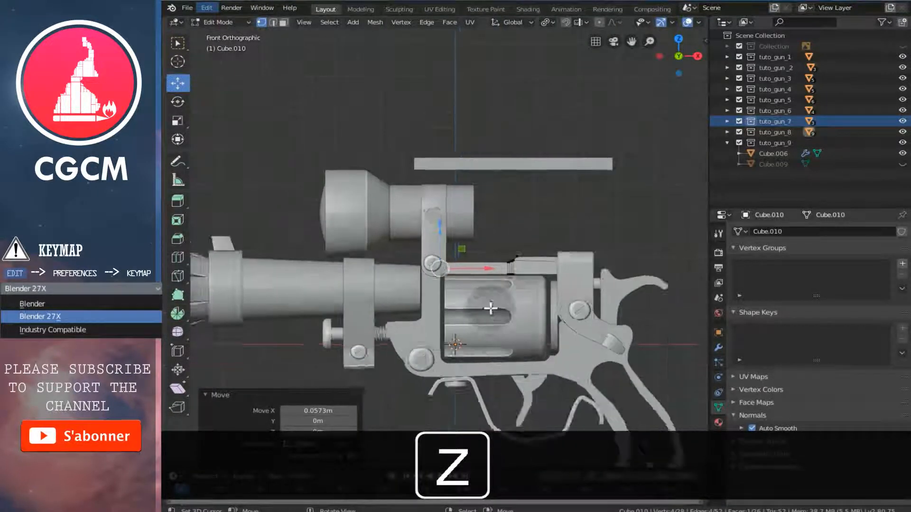
pyautogui.click(903, 47)
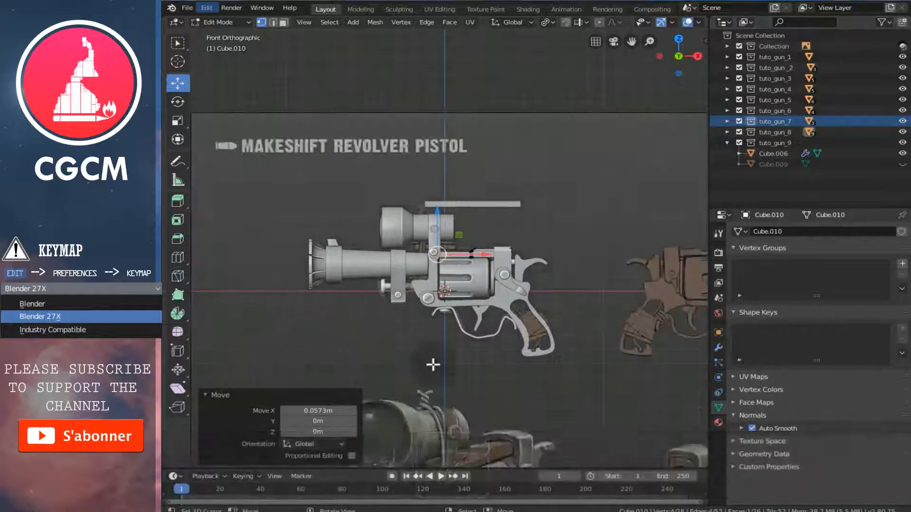
pyautogui.scroll(4, 433, 364)
pyautogui.press('z')
pyautogui.scroll(3, 499, 249)
pyautogui.keyDown('ctrl'); pyautogui.scroll(-4, 504, 245); pyautogui.keyUp('ctrl')
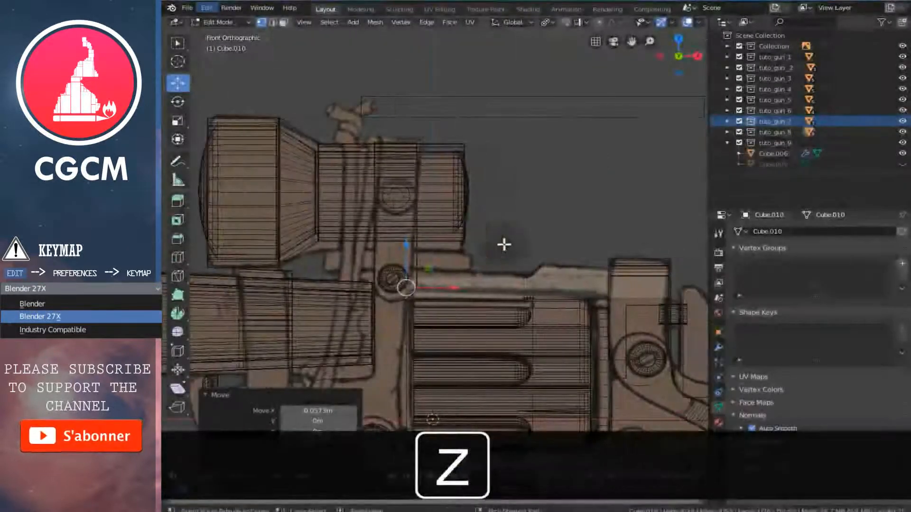
# Move the floating bar's (Cube.011) geometry down beneath the scope, about -0.0815 m in X, and scale it uniformly to about 0.529.
pyautogui.press('Tab')
pyautogui.rightClick(548, 114)
pyautogui.rightClick(548, 114)
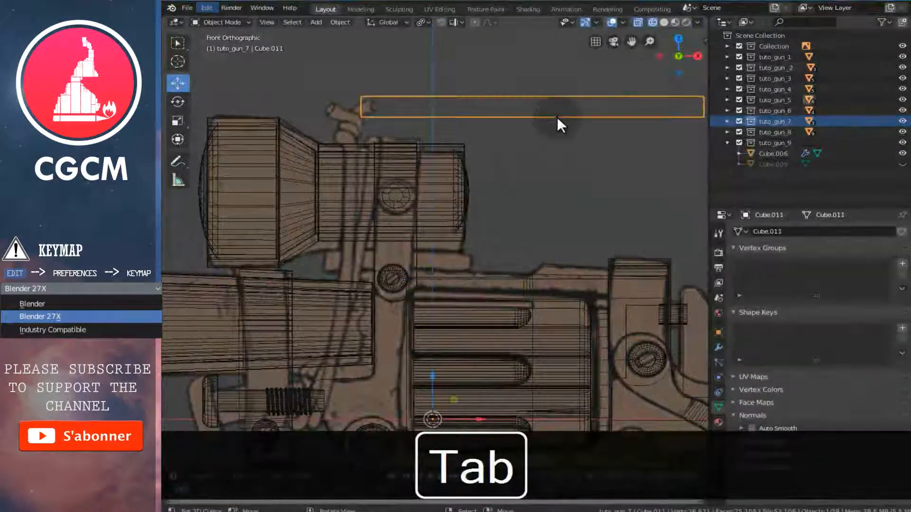
pyautogui.press('Tab')
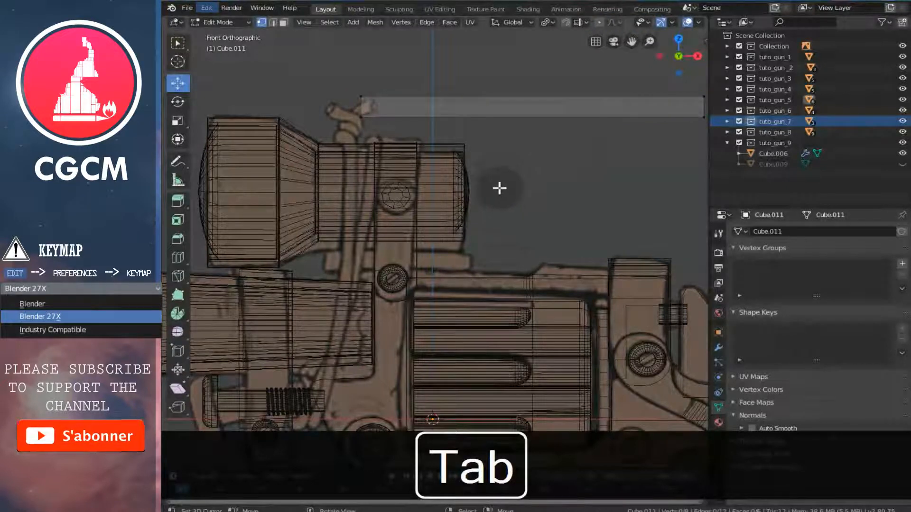
pyautogui.keyDown('shift'); pyautogui.scroll(2, 499, 187); pyautogui.keyUp('shift')
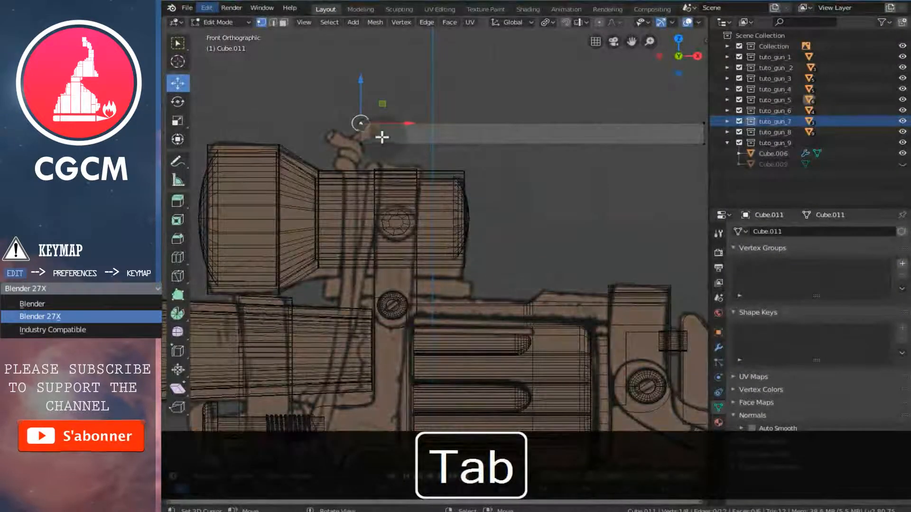
pyautogui.press('l')
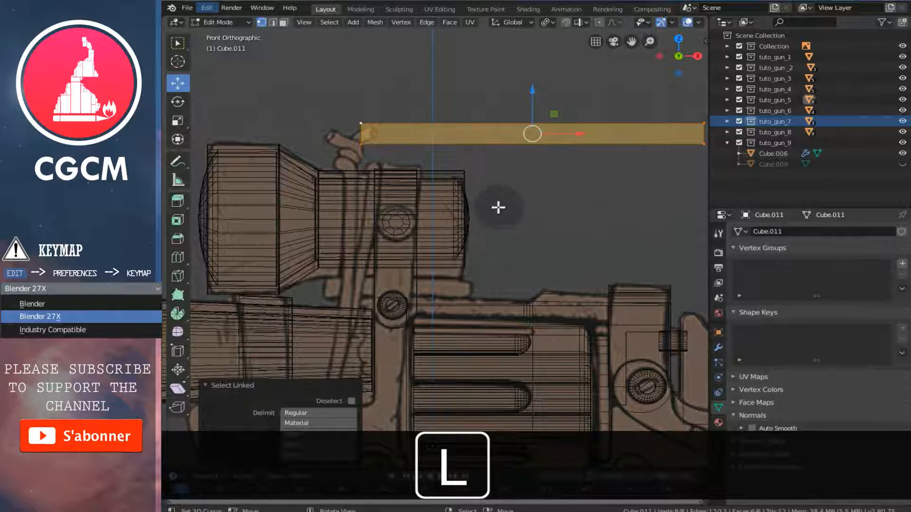
pyautogui.press('g')
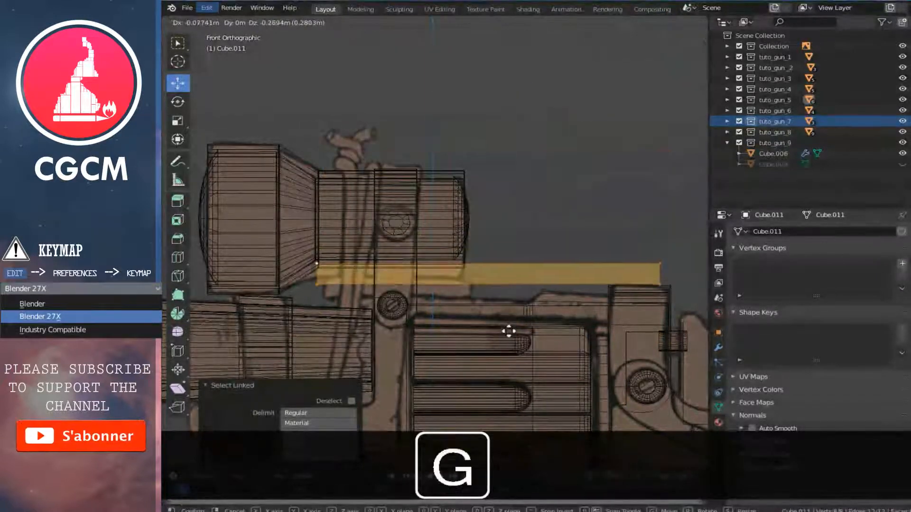
pyautogui.click(507, 342)
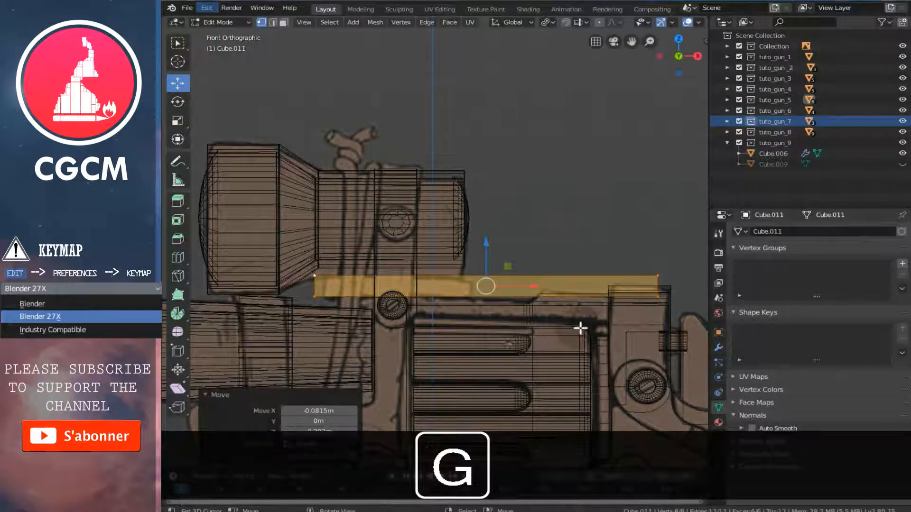
pyautogui.press('s')
pyautogui.click(554, 311)
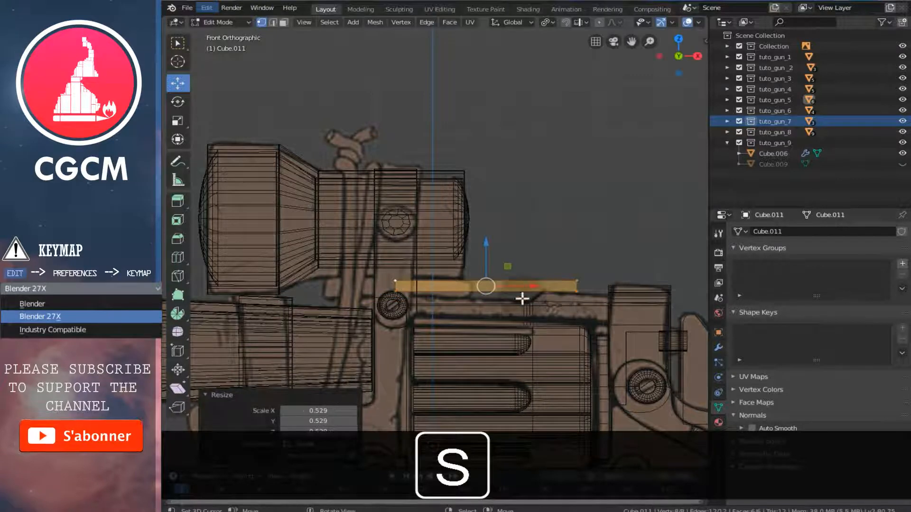
# Shorten the bar beneath the scope by moving its rear-end vertices about 0.17 m toward the barrel along X.
pyautogui.rightClick(575, 283)
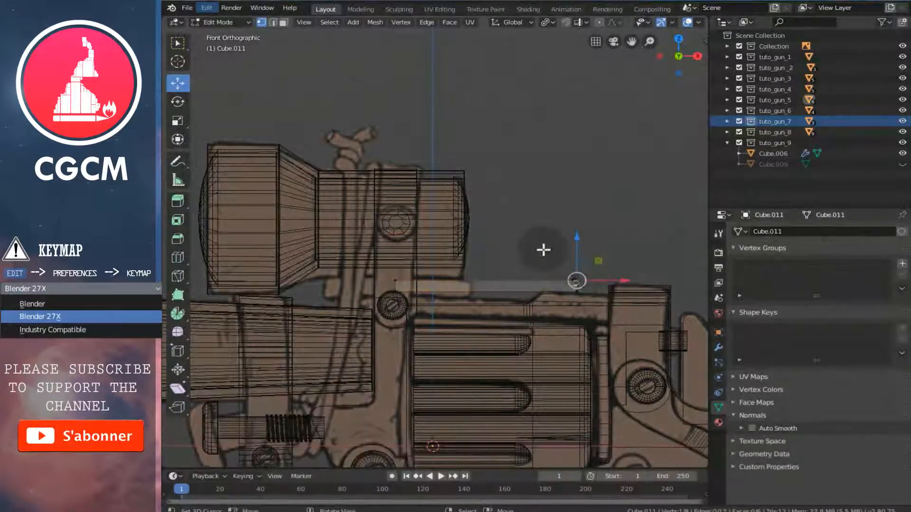
pyautogui.press('b')
pyautogui.moveTo(533, 223); pyautogui.dragTo(593, 322)
pyautogui.moveTo(622, 283); pyautogui.dragTo(517, 302)
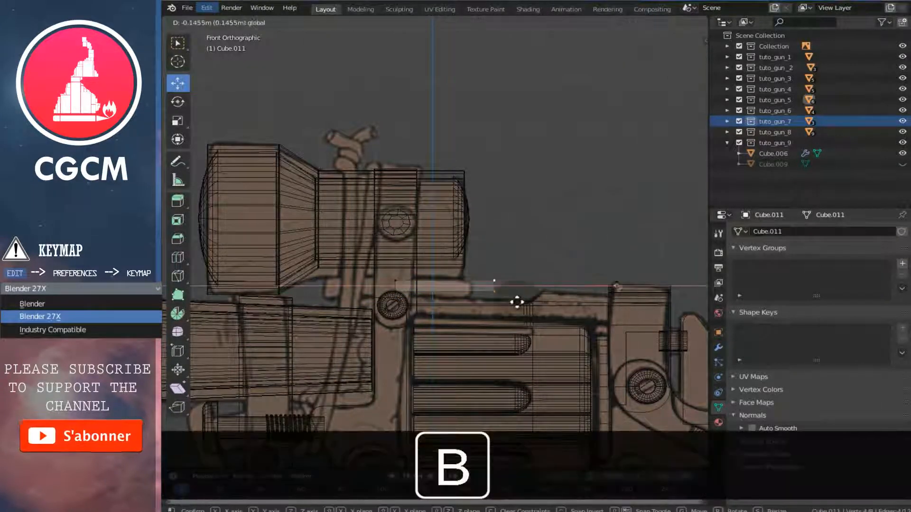
pyautogui.click(507, 304)
# Thicken the bar beneath the scope along Z and stretch it to about 1.747 along X.
pyautogui.scroll(3, 504, 302)
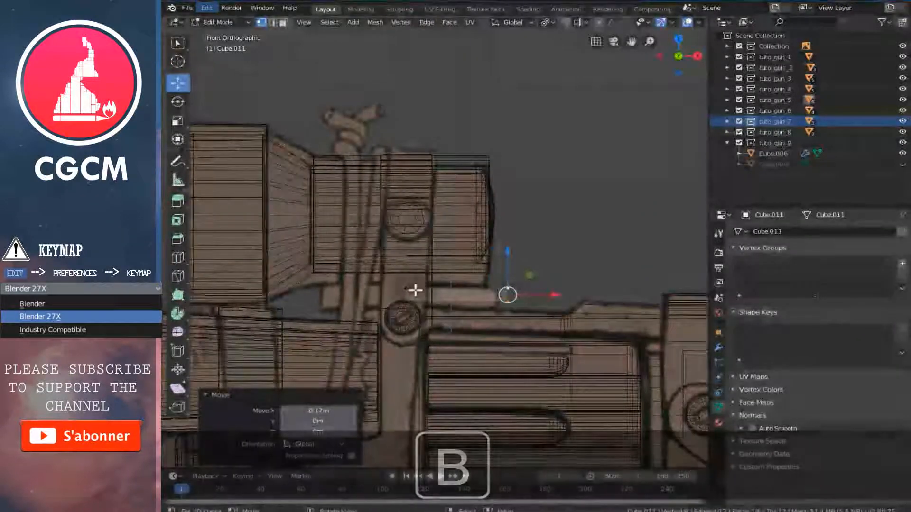
pyautogui.press('b')
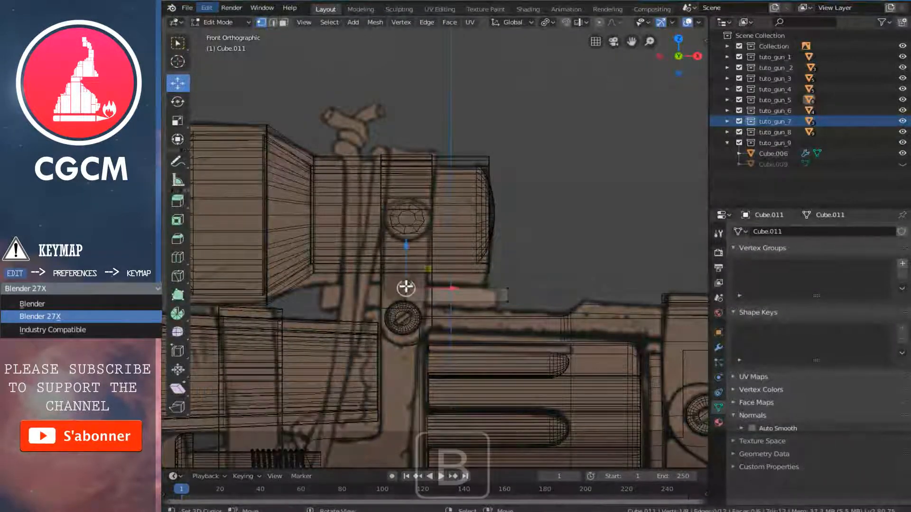
pyautogui.moveTo(377, 279); pyautogui.dragTo(437, 301)
pyautogui.scroll(1, 446, 306)
pyautogui.press('s')
pyautogui.press('z')
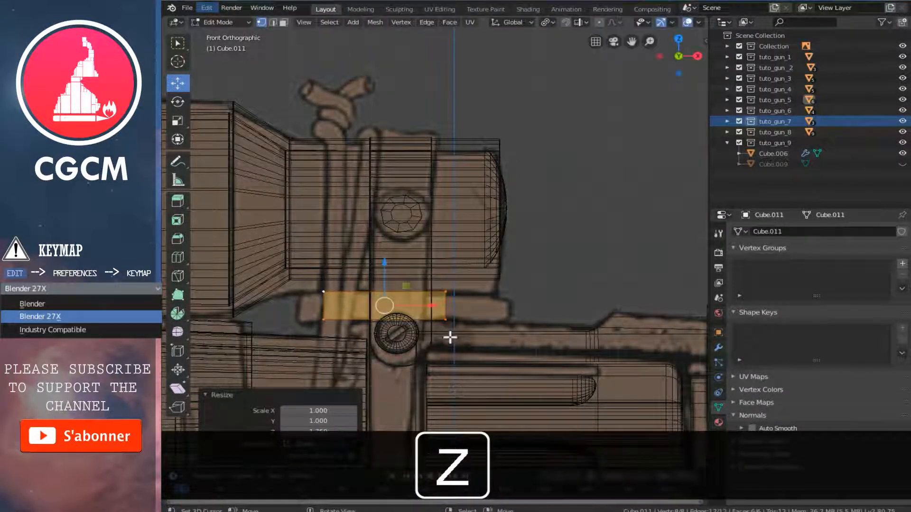
pyautogui.press('x')
pyautogui.click(511, 338)
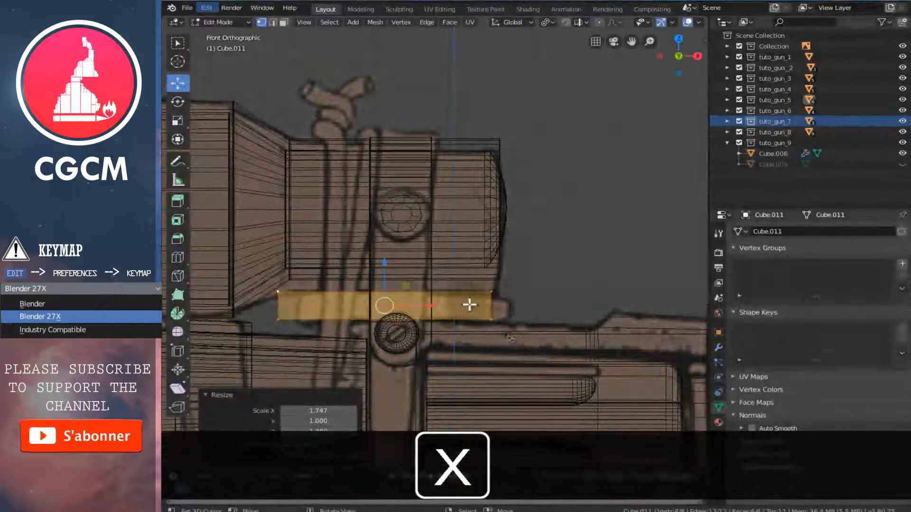
# Shift the bar along X, scale it to 0.8 in Z, and raise it about 0.022 m against the scope's underside.
pyautogui.press('g')
pyautogui.press('x')
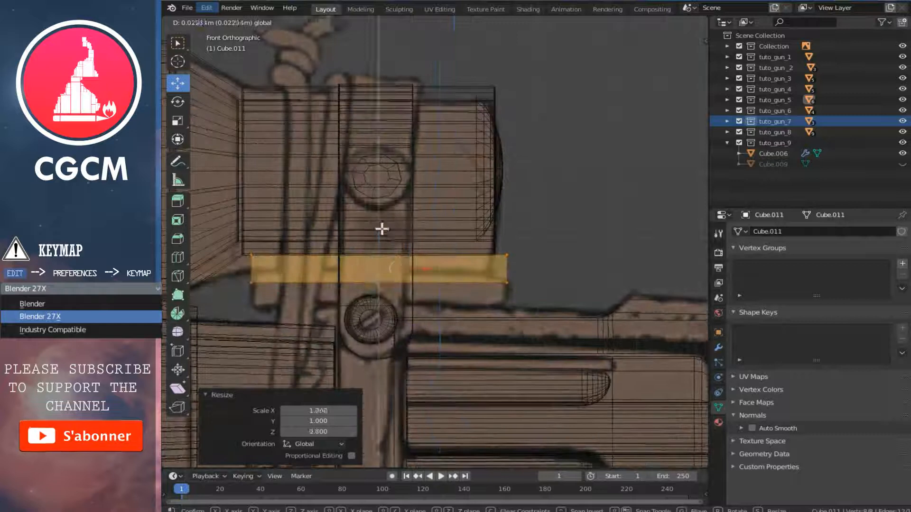
pyautogui.click(381, 229)
# Duplicate the bar in place and move the copy down in Z and slightly rearward in X, beneath the original.
pyautogui.hotkey('shift', 'd')
pyautogui.rightClick(413, 261)
pyautogui.press('g')
pyautogui.press('z')
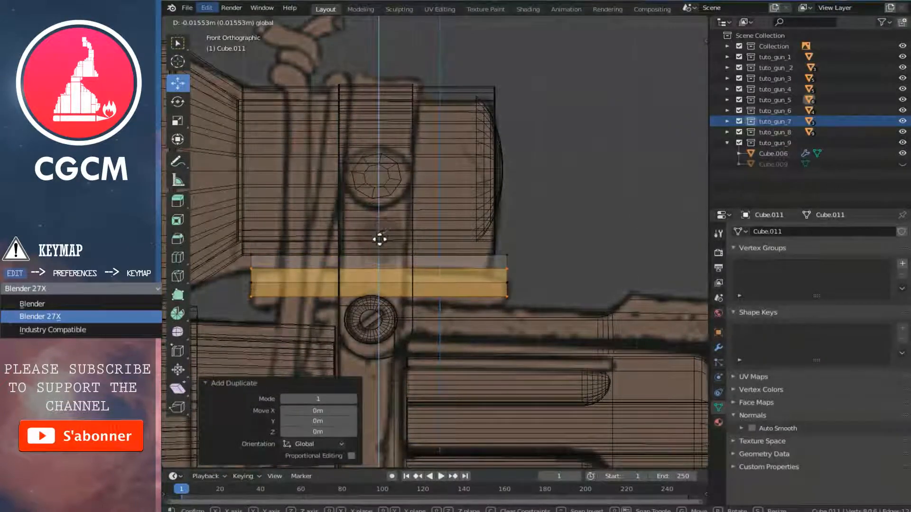
pyautogui.click(408, 274)
pyautogui.press('g')
pyautogui.press('x')
pyautogui.click(438, 296)
pyautogui.press('g')
pyautogui.press('z')
pyautogui.click(402, 325)
# Thicken the duplicate bar along Z and nudge it along X and Z so it meets the underside of the bar above.
pyautogui.press('s')
pyautogui.press('z')
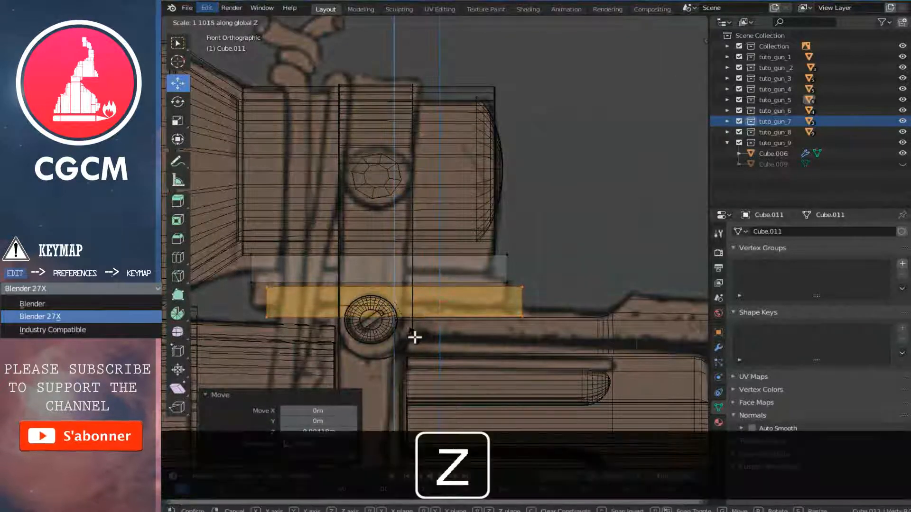
pyautogui.click(415, 338)
pyautogui.moveTo(433, 305); pyautogui.dragTo(441, 304)
pyautogui.press('s')
pyautogui.press('z')
pyautogui.click(417, 339)
pyautogui.press('g')
pyautogui.press('z')
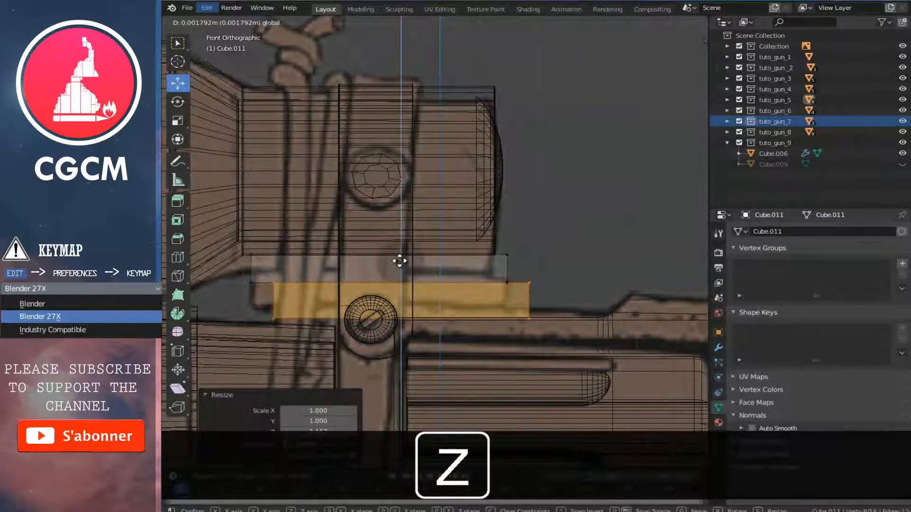
pyautogui.press('x')
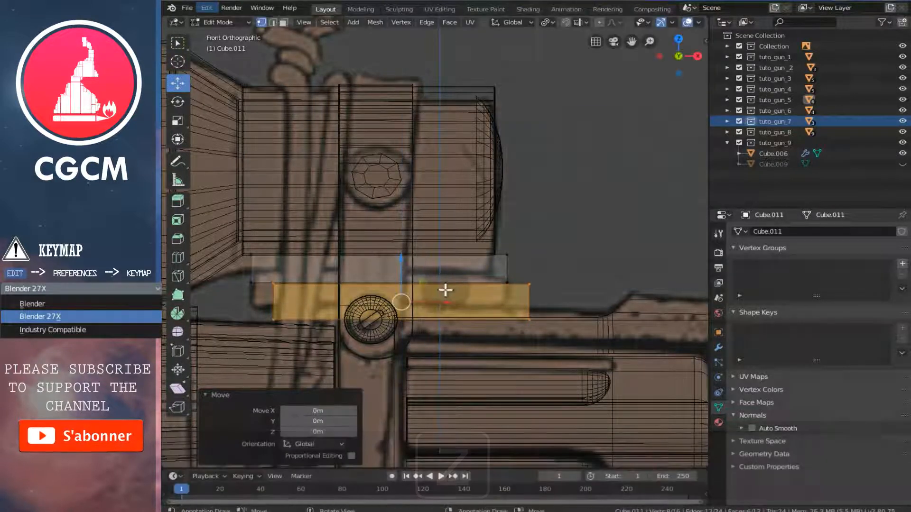
pyautogui.click(446, 297)
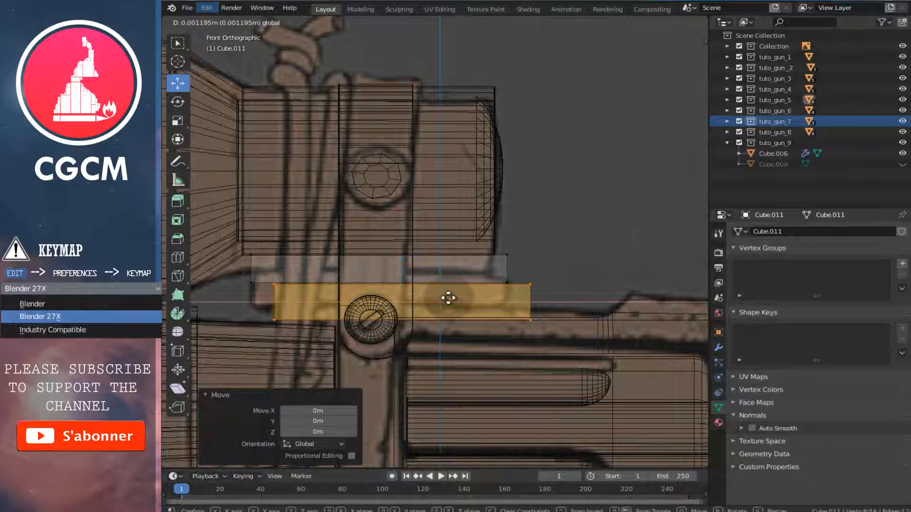
# Select the duplicate bar's lower-edge vertices and adjust their height along Z.
pyautogui.rightClick(276, 319)
pyautogui.press('b')
pyautogui.moveTo(248, 312); pyautogui.dragTo(568, 331)
pyautogui.press('g')
pyautogui.press('z')
pyautogui.moveTo(408, 278); pyautogui.dragTo(405, 275)
pyautogui.press('z')
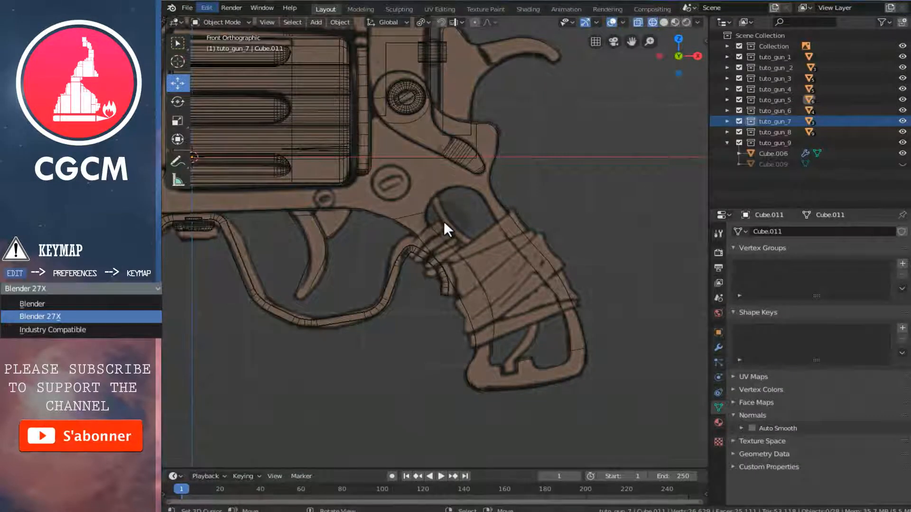
# Add a 2 m plane and scale its geometry down uniformly to roughly half size.
pyautogui.hotkey('shift', 'a')
pyautogui.moveTo(462, 248)
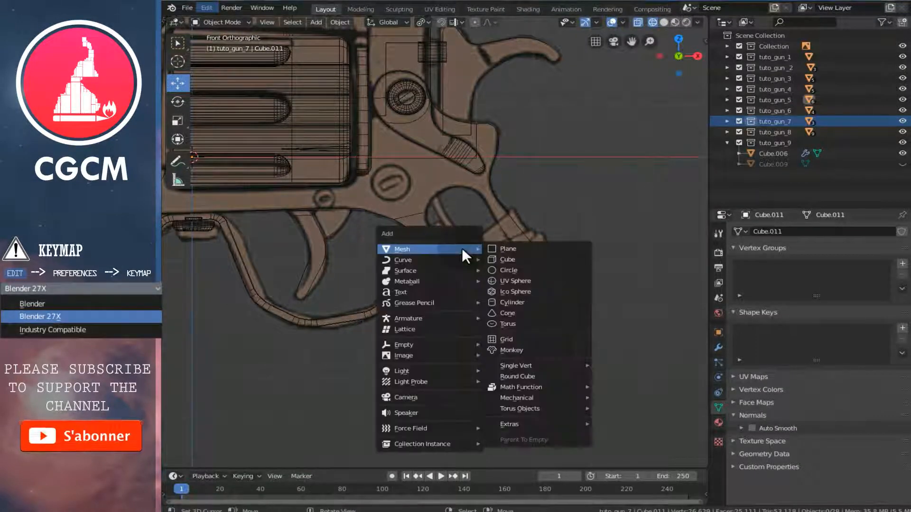
pyautogui.click(508, 250)
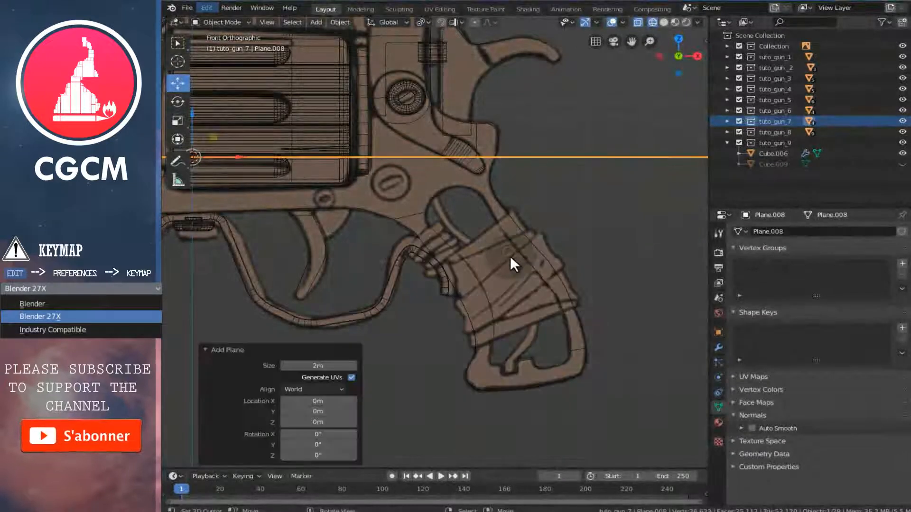
pyautogui.press('Tab')
pyautogui.scroll(-2, 510, 257)
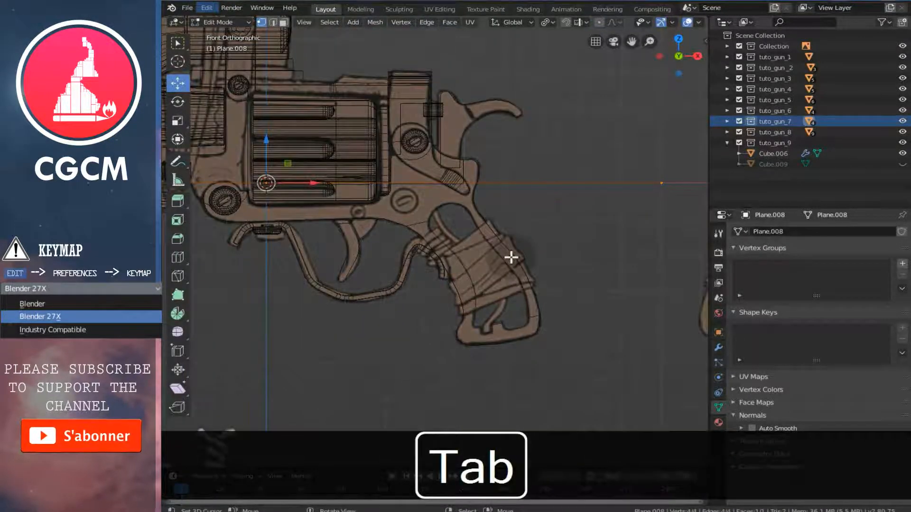
pyautogui.press('s')
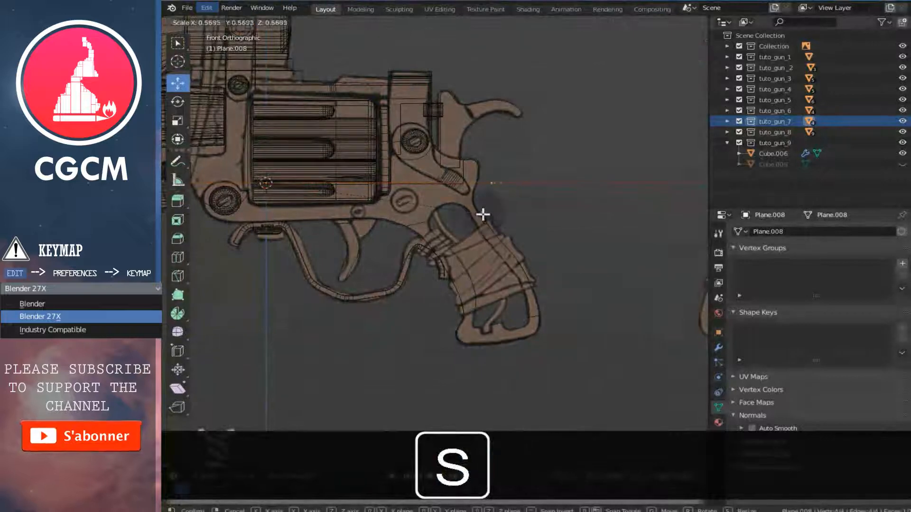
pyautogui.click(463, 210)
# Shift the plane's geometry about 0.166 m in X, rotate it 49.1°, and move it another 0.422 m in X toward the grip.
pyautogui.press('g')
pyautogui.click(529, 296)
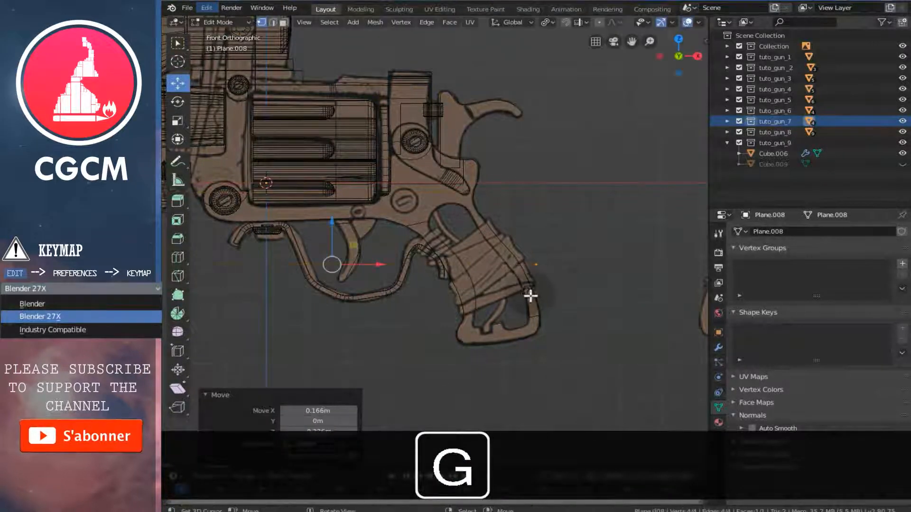
pyautogui.press('r')
pyautogui.click(451, 411)
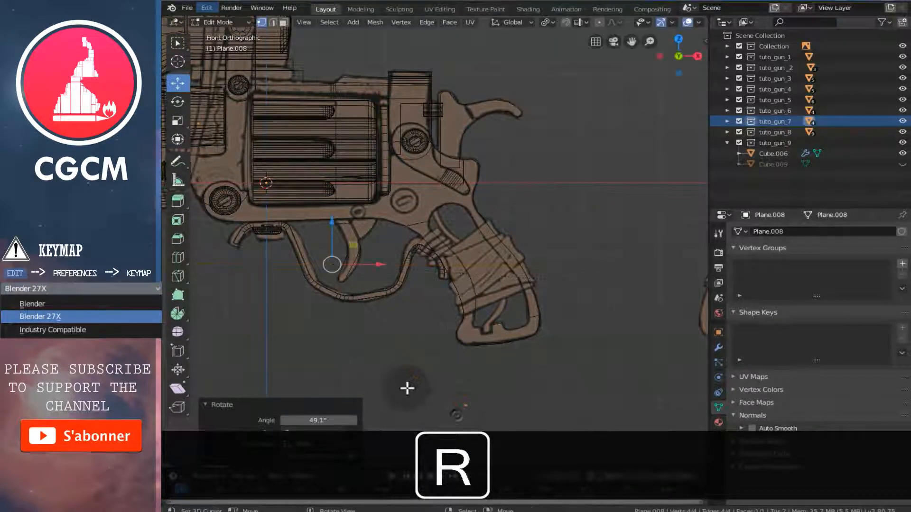
pyautogui.press('g')
pyautogui.click(567, 372)
# Scale the plane down further to about a third and move all its linked geometry onto the grip.
pyautogui.press('s')
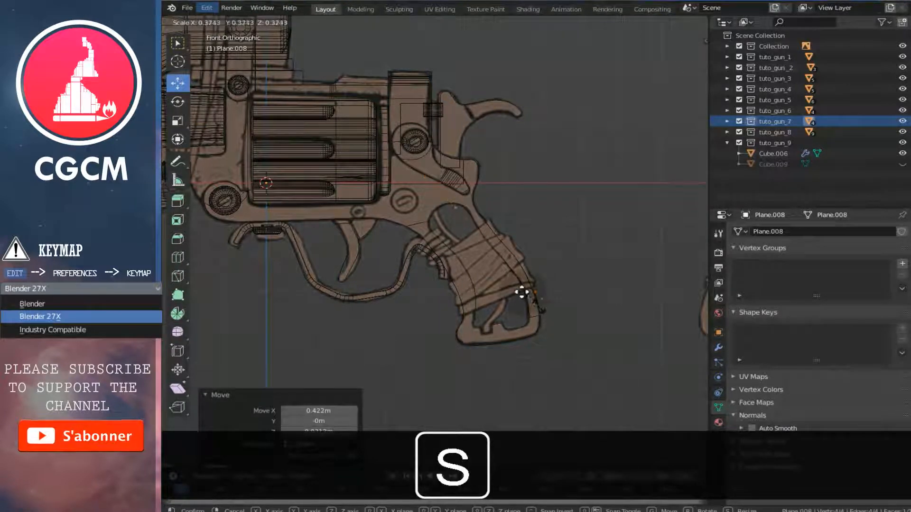
pyautogui.click(510, 275)
pyautogui.rightClick(547, 322)
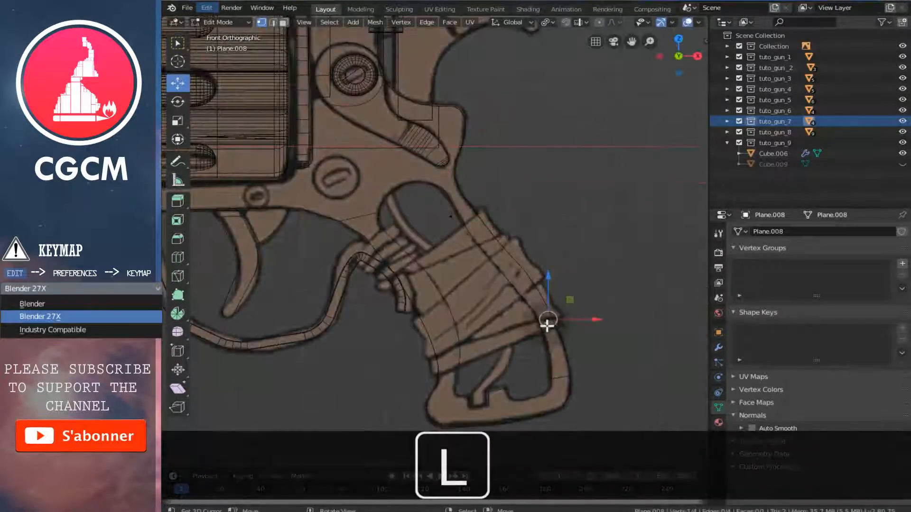
pyautogui.press('l')
pyautogui.press('g')
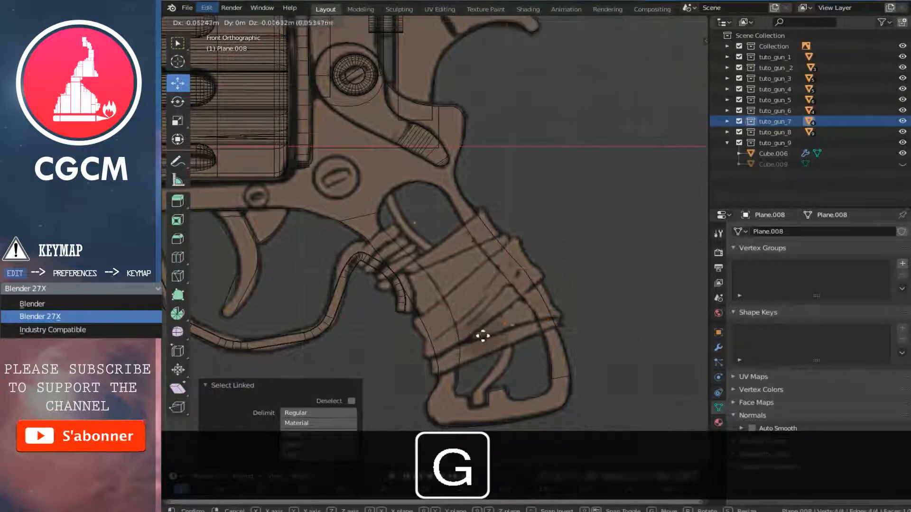
pyautogui.click(461, 310)
# Move the plane's lower edge about -0.12 m in X and up in Z to the upper part of the curved strip inside the grip.
pyautogui.scroll(2, 486, 317)
pyautogui.press('b')
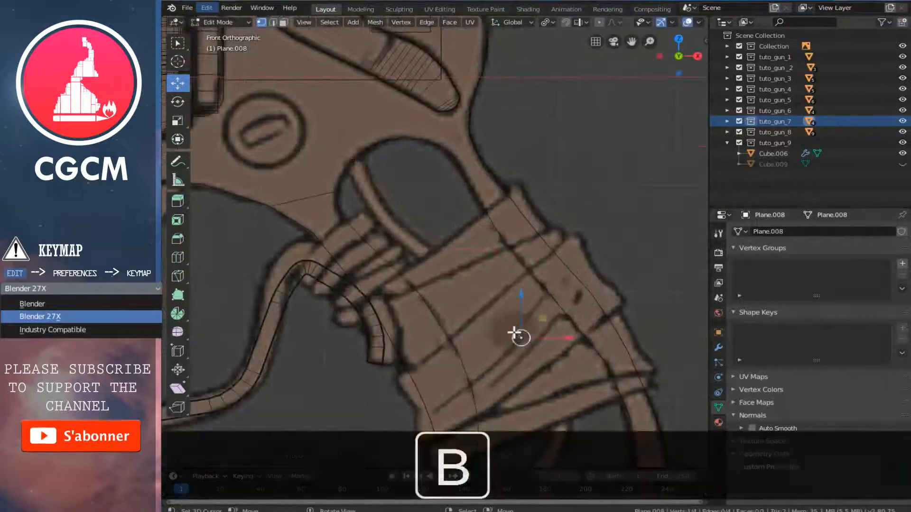
pyautogui.press('g')
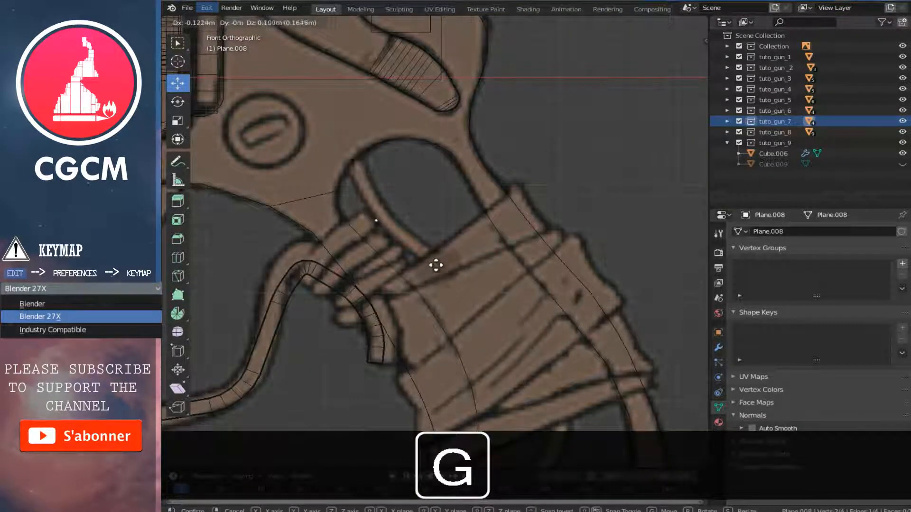
pyautogui.click(440, 263)
# Extrude the edge about 0.0926 m in X down the grip and shift it another 0.0244 m in X along the strip's curve.
pyautogui.press('e')
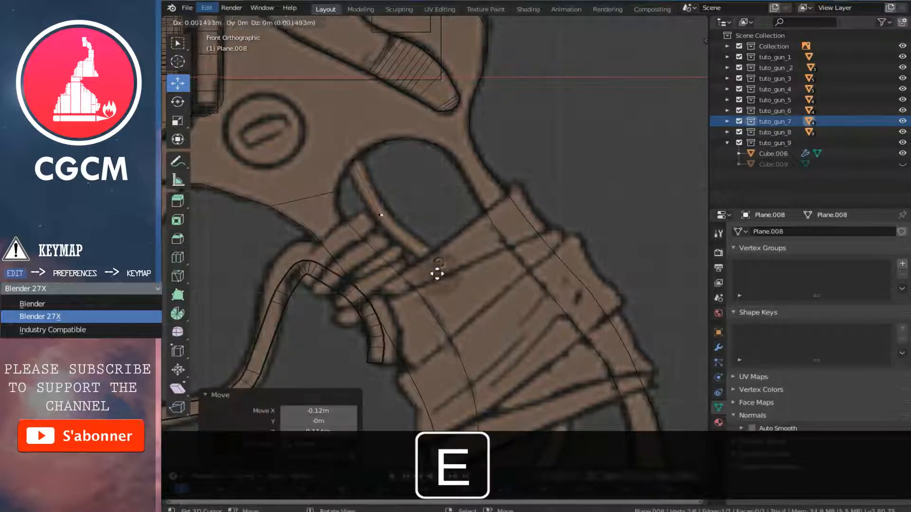
pyautogui.click(529, 347)
pyautogui.keyDown('shift'); pyautogui.scroll(-4, 520, 335); pyautogui.keyUp('shift')
pyautogui.press('g')
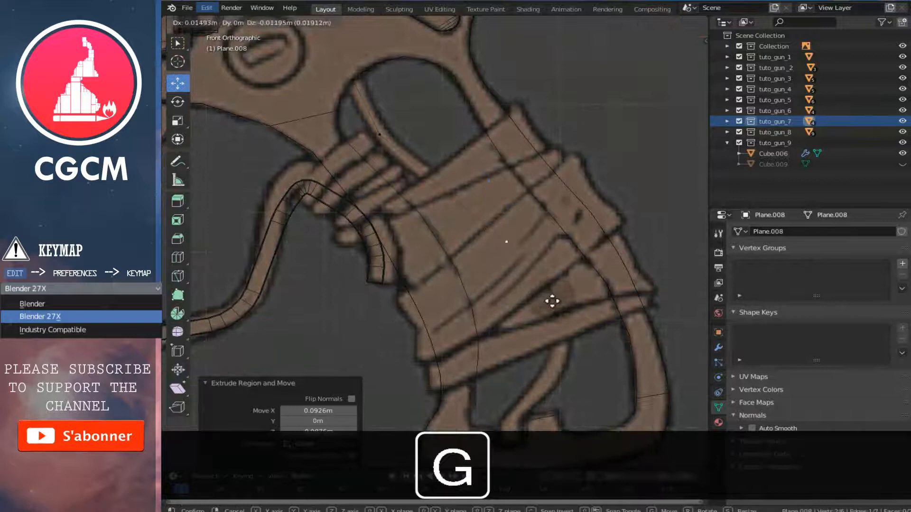
pyautogui.click(564, 316)
# Extrude the edge three more times along the curved strip, down into the notch at the base of the grip.
pyautogui.press('e')
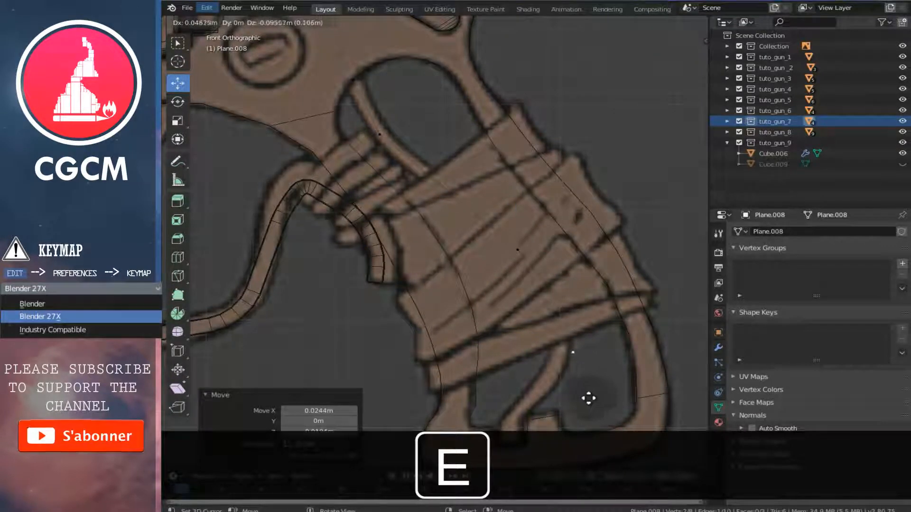
pyautogui.click(581, 394)
pyautogui.press('e')
pyautogui.click(527, 23)
pyautogui.press('e')
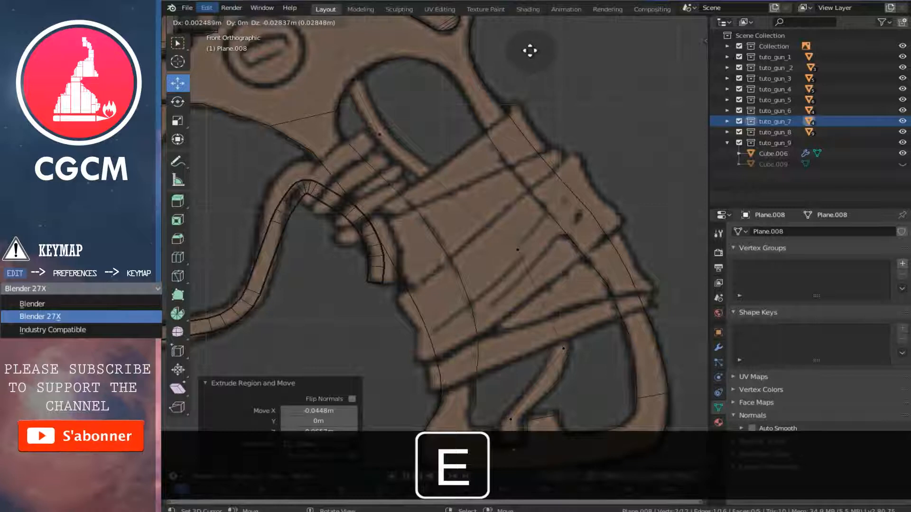
pyautogui.click(530, 50)
pyautogui.scroll(-6, 508, 262)
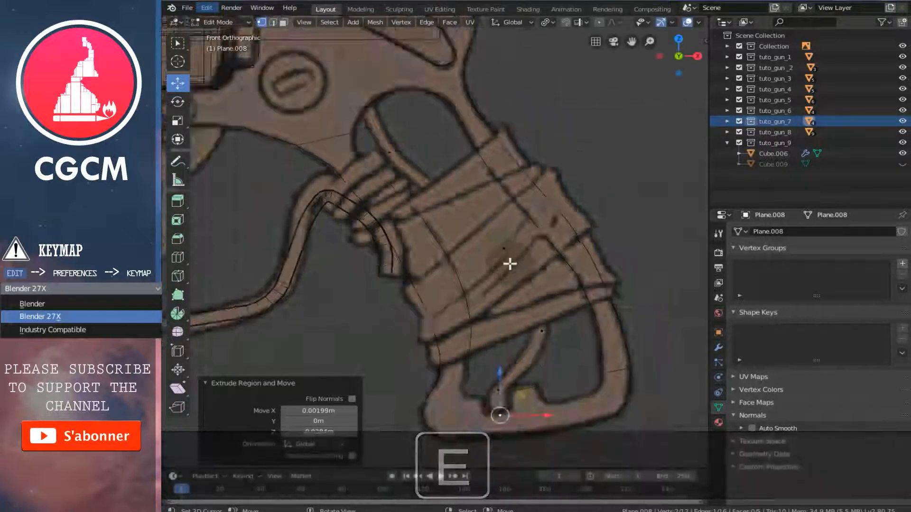
# Display the model in solid shading, select the whole linked strip, and narrow it along Y to fit the grip frame.
pyautogui.press('z')
pyautogui.scroll(-1, 531, 218)
pyautogui.moveTo(535, 214)
pyautogui.mouseDown(button='middle')
pyautogui.moveTo(457, 244)
pyautogui.moveTo(463, 234)
pyautogui.mouseUp(button='middle')
pyautogui.scroll(2, 462, 241)
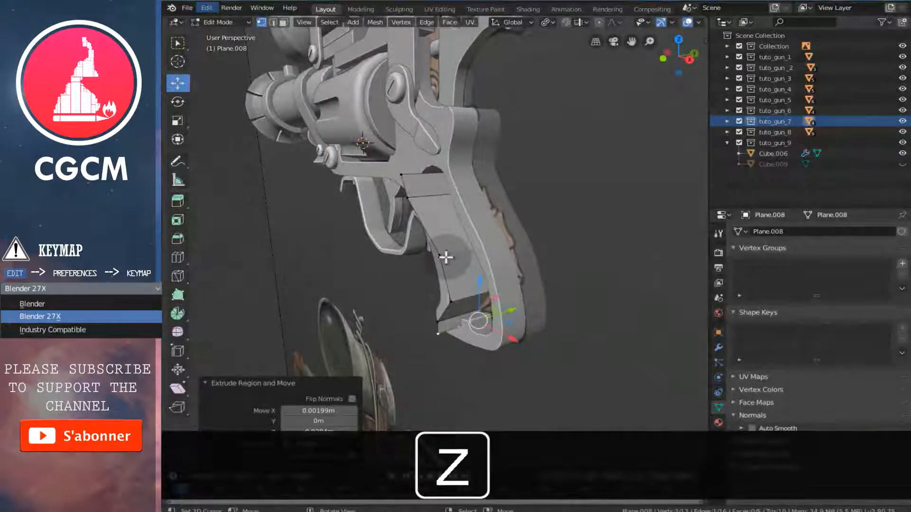
pyautogui.press('l')
pyautogui.moveTo(451, 259); pyautogui.dragTo(470, 260, button='middle')
pyautogui.press('s')
pyautogui.press('y')
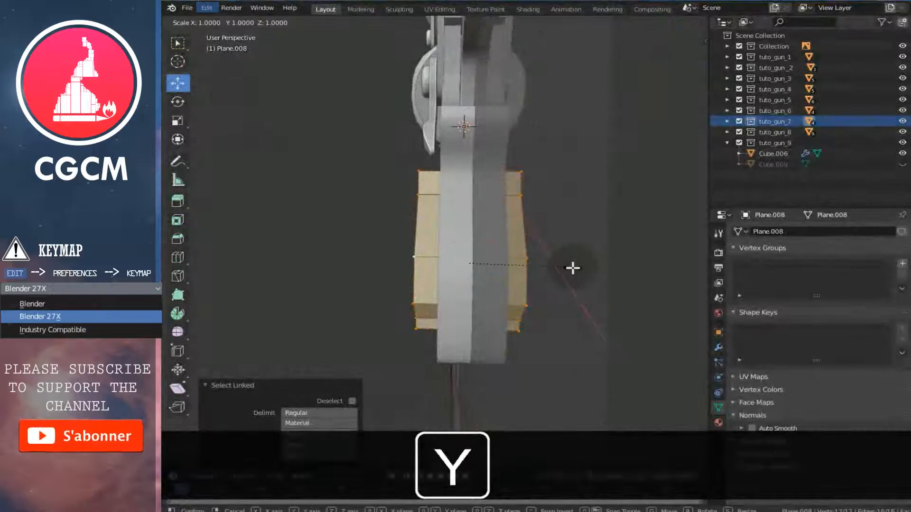
pyautogui.click(512, 273)
# Fine-tune the strip's width by scaling it to 0.905 along Y.
pyautogui.moveTo(512, 273); pyautogui.dragTo(551, 258, button='middle')
pyautogui.press('s')
pyautogui.press('y')
pyautogui.click(540, 269)
# In front wireframe view, bevel the strip's bend below the grip wrapping with a 0.0261 m width and 3 segments.
pyautogui.press('KP_1')
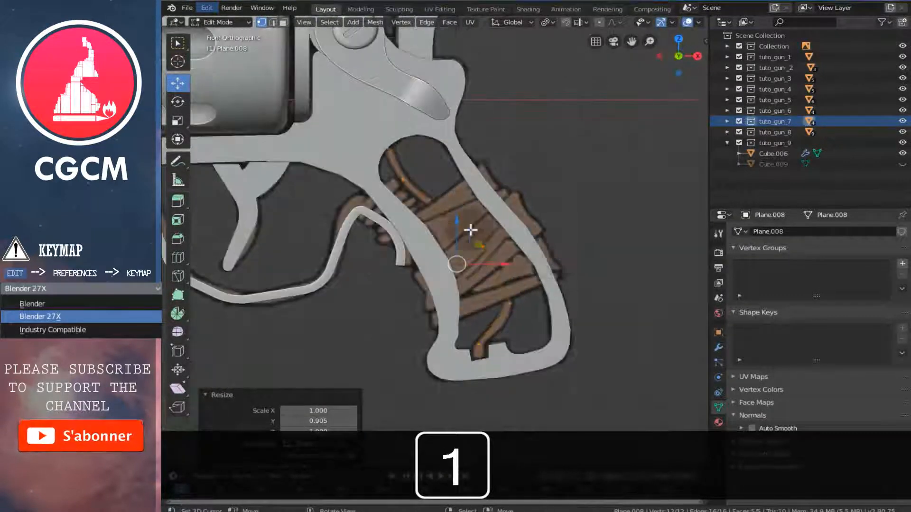
pyautogui.scroll(4, 465, 223)
pyautogui.press('z')
pyautogui.click(563, 349)
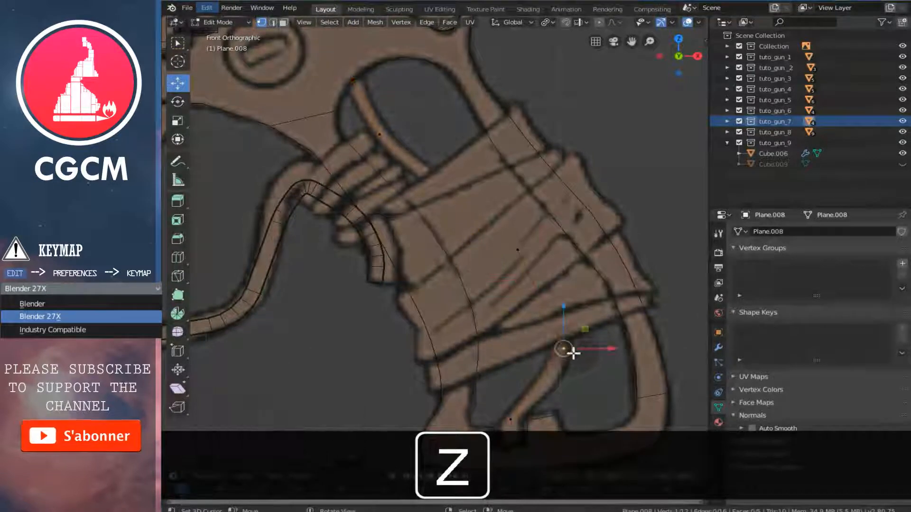
pyautogui.press('b')
pyautogui.hotkey('ctrl', 'b')
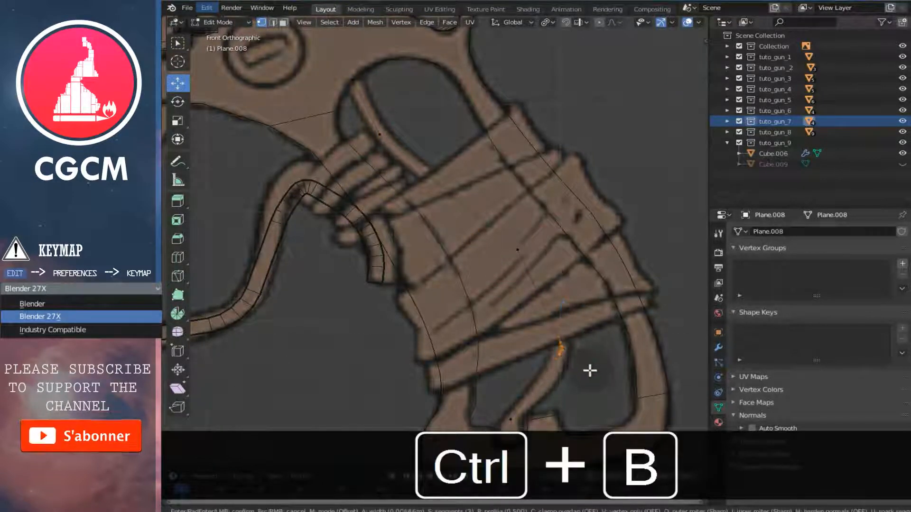
pyautogui.click(591, 390)
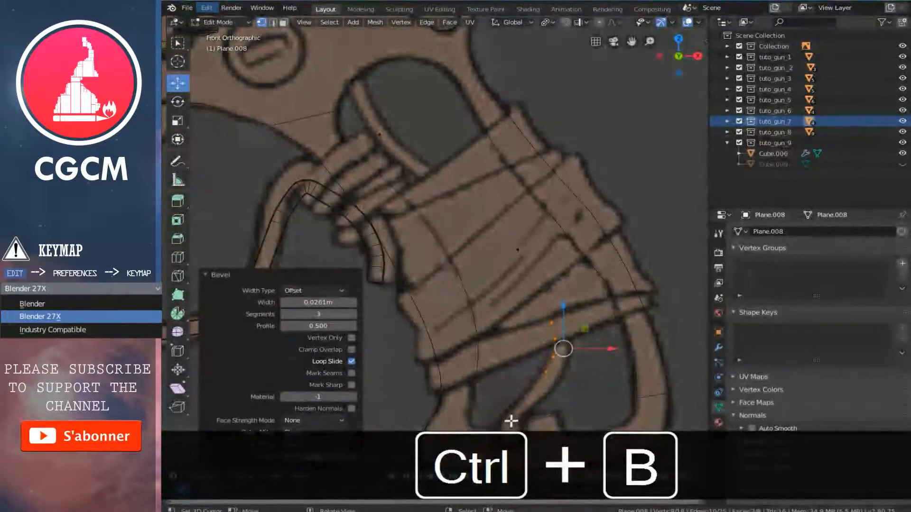
# Bevel the strip's lowest bend, near the notch at the grip's base, with a 0.0116 m width and 3 segments.
pyautogui.rightClick(511, 421)
pyautogui.press('b')
pyautogui.moveTo(502, 411); pyautogui.dragTo(536, 428)
pyautogui.hotkey('ctrl', 'b')
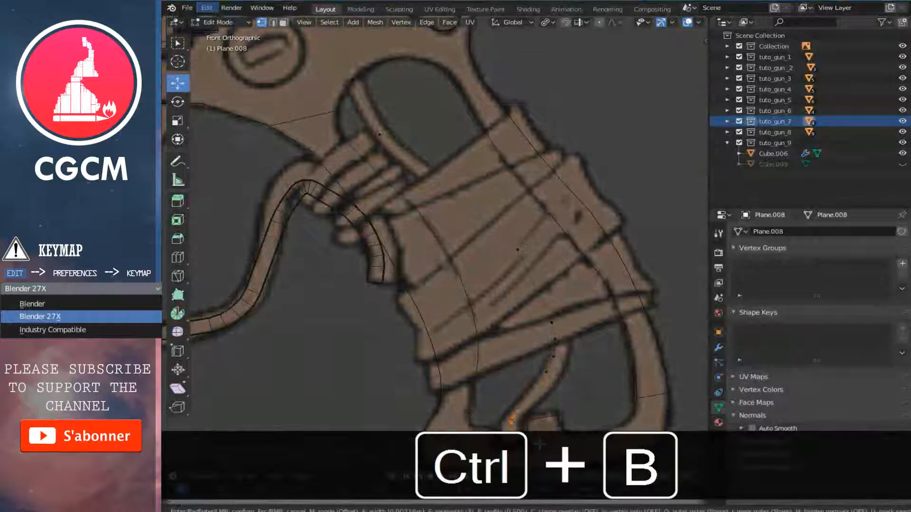
pyautogui.click(545, 417)
pyautogui.keyDown('shift'); pyautogui.scroll(2, 521, 287); pyautogui.keyUp('shift')
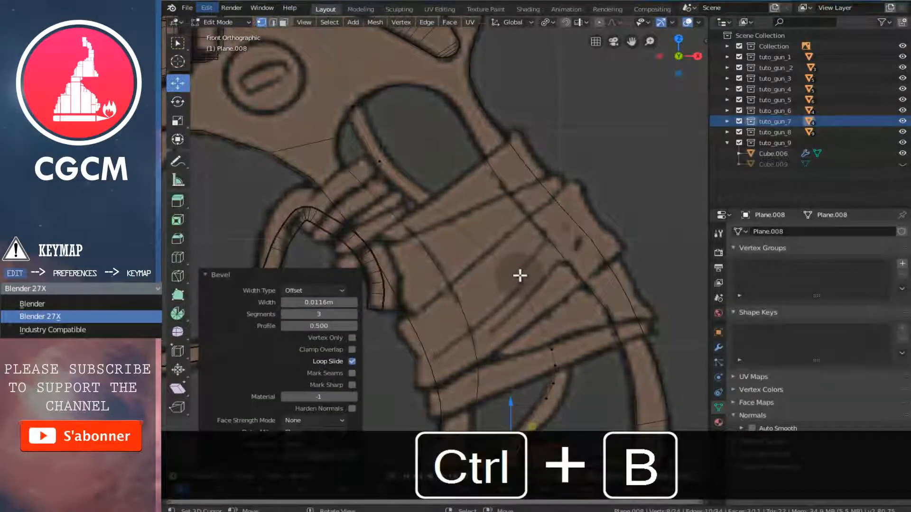
# Bevel the strip's middle bend behind the grip wrapping with a 0.0441 m width and 3 segments.
pyautogui.press('b')
pyautogui.moveTo(508, 264); pyautogui.dragTo(545, 309)
pyautogui.hotkey('ctrl', 'b')
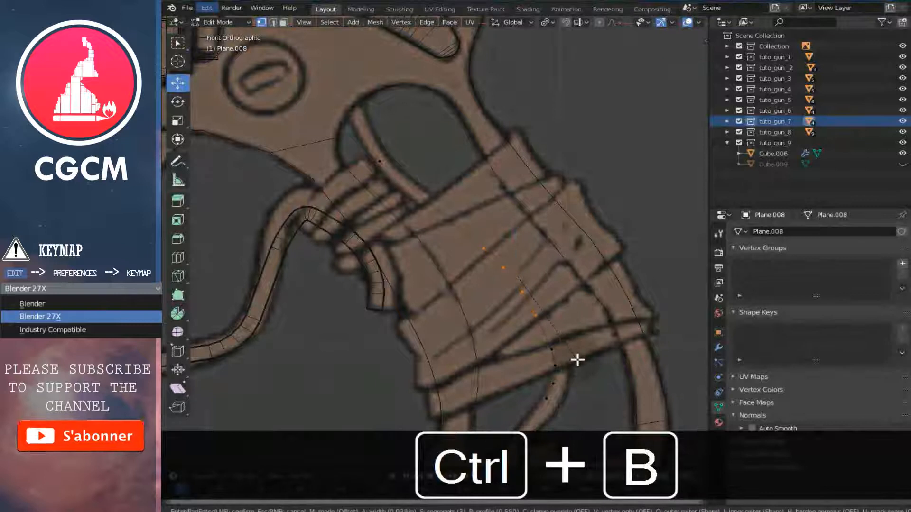
pyautogui.click(580, 364)
pyautogui.keyDown('shift'); pyautogui.scroll(4, 463, 261); pyautogui.keyUp('shift')
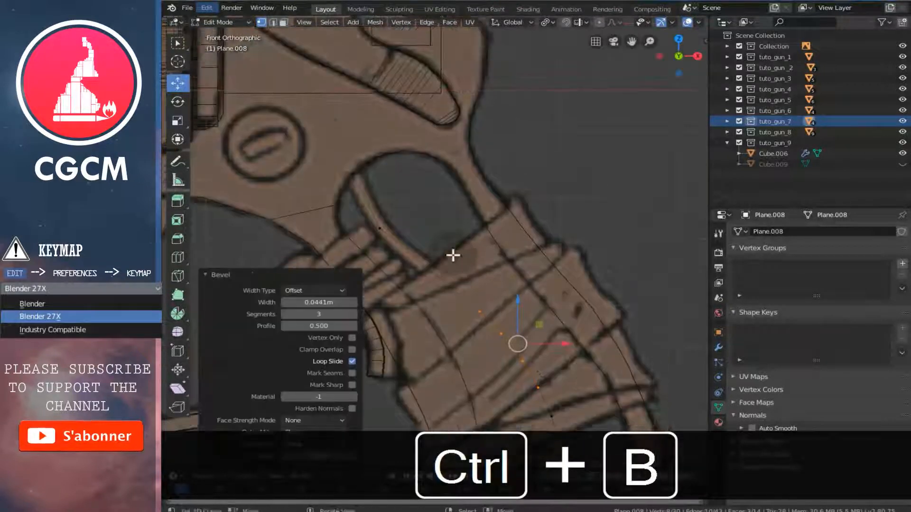
# Bevel the strip's upper bend inside the grip opening with 3 segments to follow the drawn curve.
pyautogui.keyDown('ctrl'); pyautogui.scroll(4, 451, 254); pyautogui.keyUp('ctrl')
pyautogui.press('b')
pyautogui.moveTo(433, 228); pyautogui.dragTo(469, 262)
pyautogui.hotkey('ctrl', 'b')
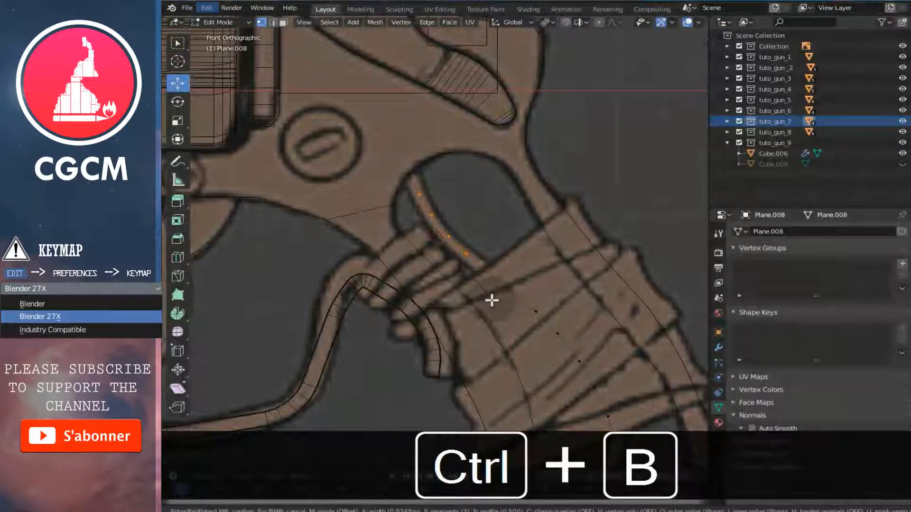
pyautogui.click(492, 300)
# Return to Object Mode in solid shading and add a Solidify modifier to the curved grip strip.
pyautogui.press('z')
pyautogui.press('Tab')
pyautogui.moveTo(494, 270)
pyautogui.mouseDown(button='middle')
pyautogui.moveTo(509, 275)
pyautogui.moveTo(482, 287)
pyautogui.mouseUp(button='middle')
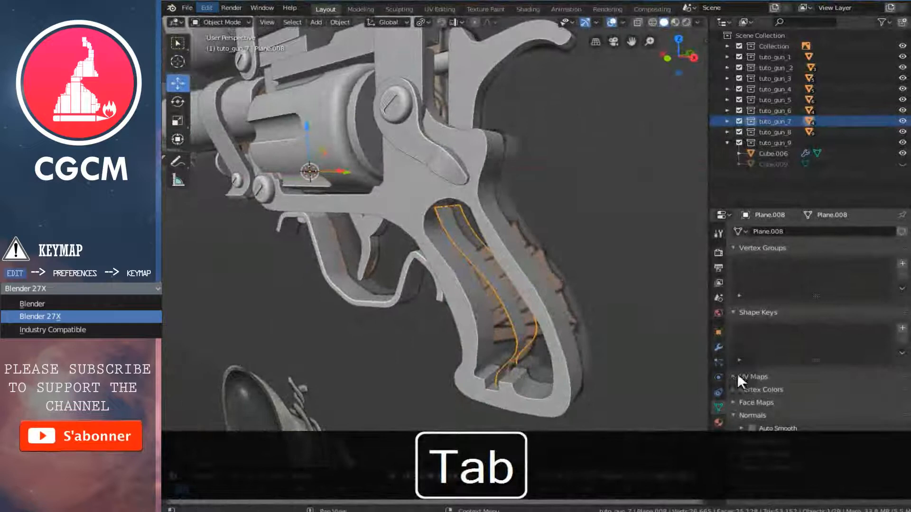
pyautogui.click(719, 347)
pyautogui.click(761, 233)
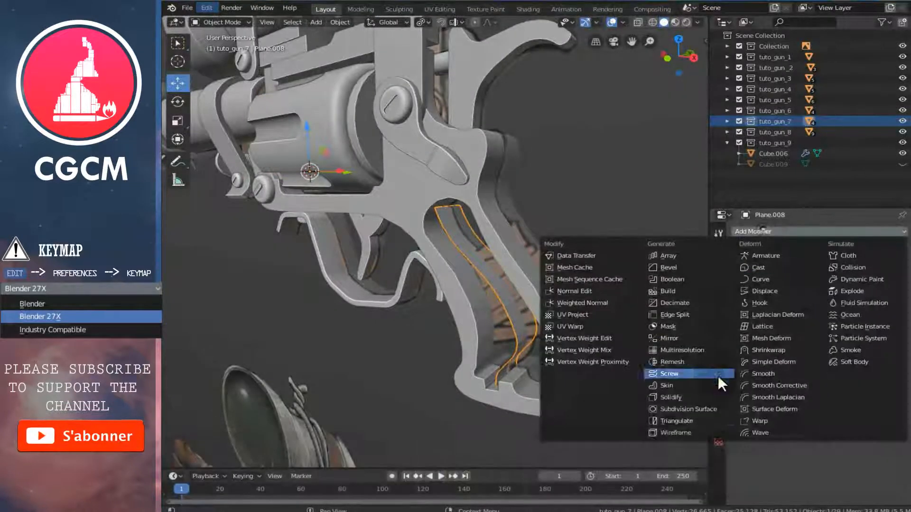
pyautogui.click(676, 395)
# Set the strip's Solidify thickness to 0.012 m, matching it against the concept art in front wireframe view.
pyautogui.moveTo(556, 257); pyautogui.dragTo(579, 266, button='middle')
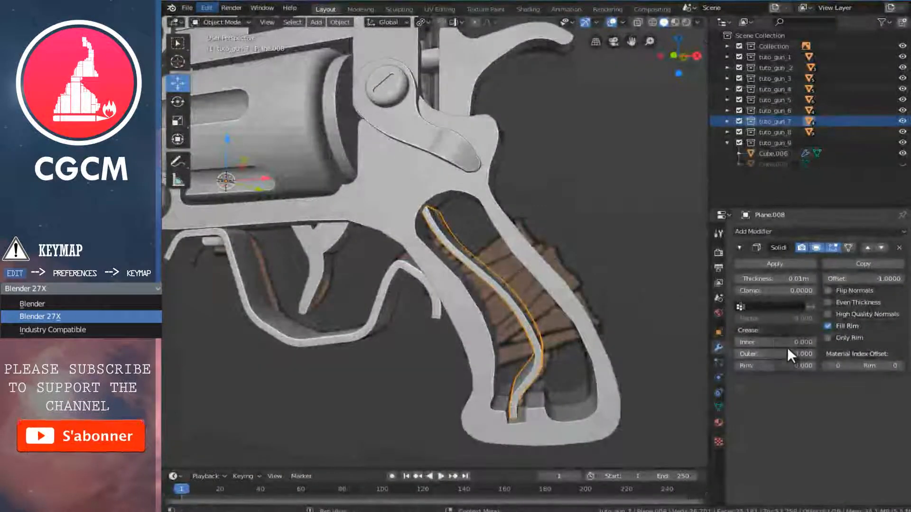
pyautogui.press('KP_1')
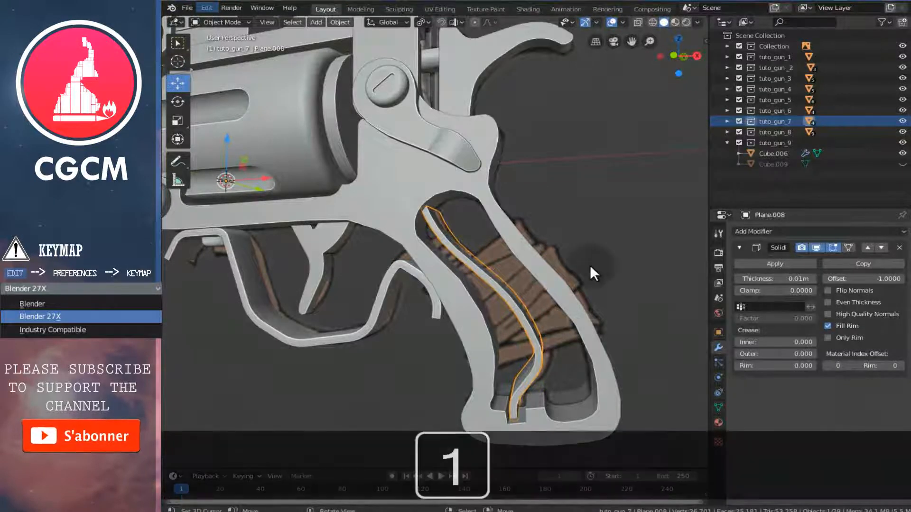
pyautogui.press('z')
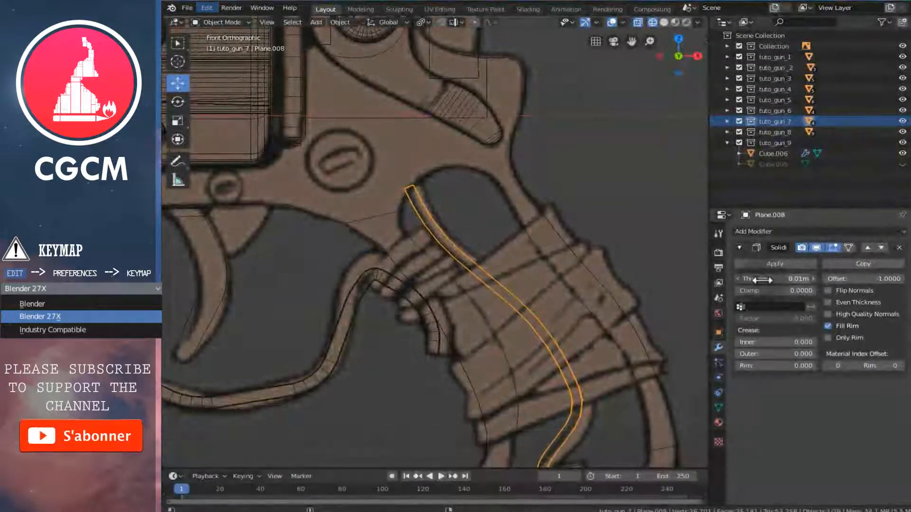
pyautogui.press('z')
# Shade the curved grip strip smooth and enable Auto Smooth for its normals.
pyautogui.moveTo(401, 257)
pyautogui.mouseDown(button='middle')
pyautogui.moveTo(522, 235)
pyautogui.moveTo(488, 263)
pyautogui.moveTo(522, 267)
pyautogui.moveTo(539, 280)
pyautogui.mouseUp(button='middle')
pyautogui.scroll(3, 488, 257)
pyautogui.press('w')
pyautogui.click(502, 256)
pyautogui.press('w')
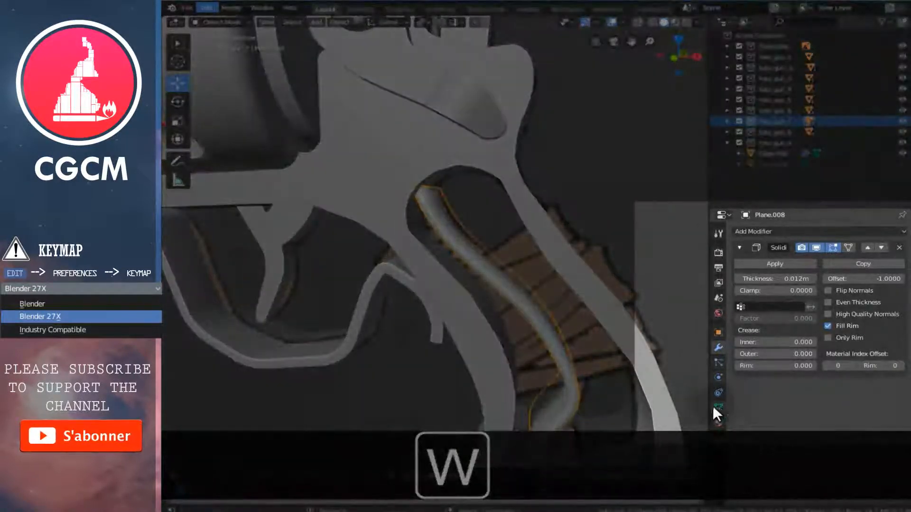
pyautogui.click(718, 407)
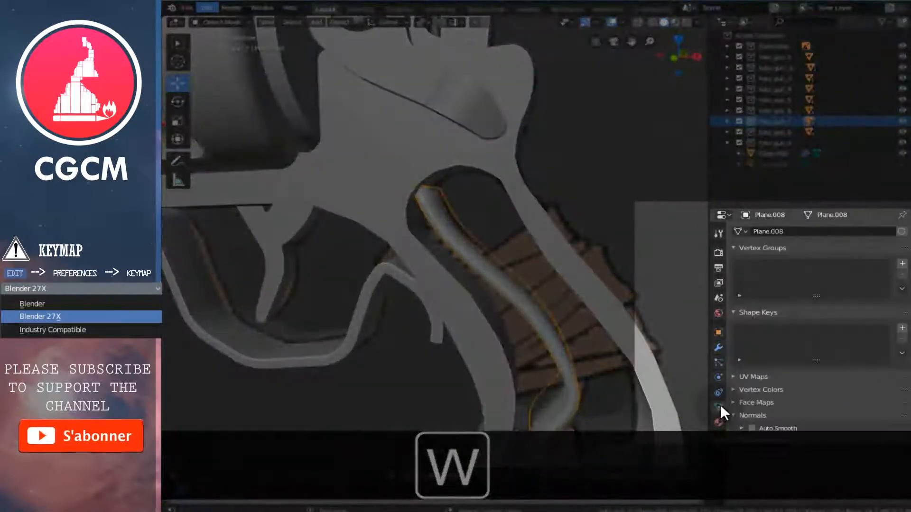
pyautogui.click(752, 428)
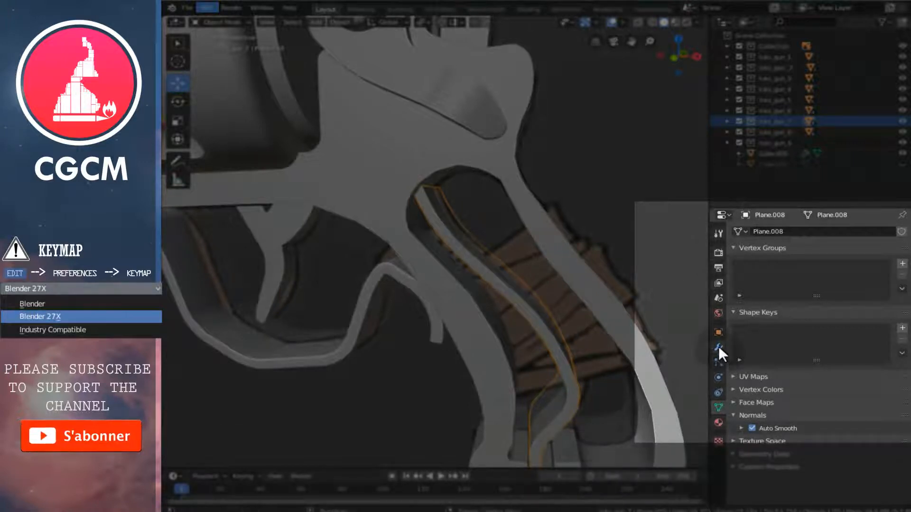
# Add a Bevel modifier to the strip with 0.001 m width, 3 segments and the Angle limit method, then deselect it.
pyautogui.click(718, 346)
pyautogui.click(744, 244)
pyautogui.click(743, 232)
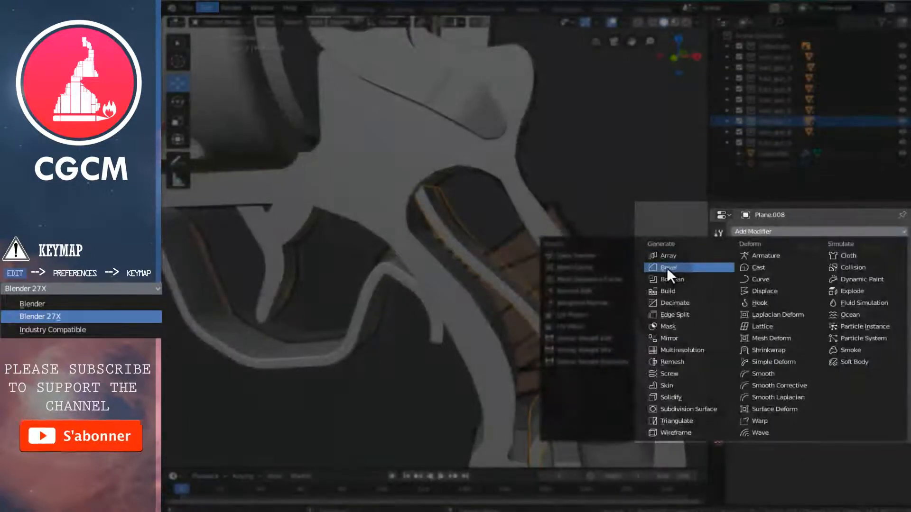
pyautogui.click(667, 267)
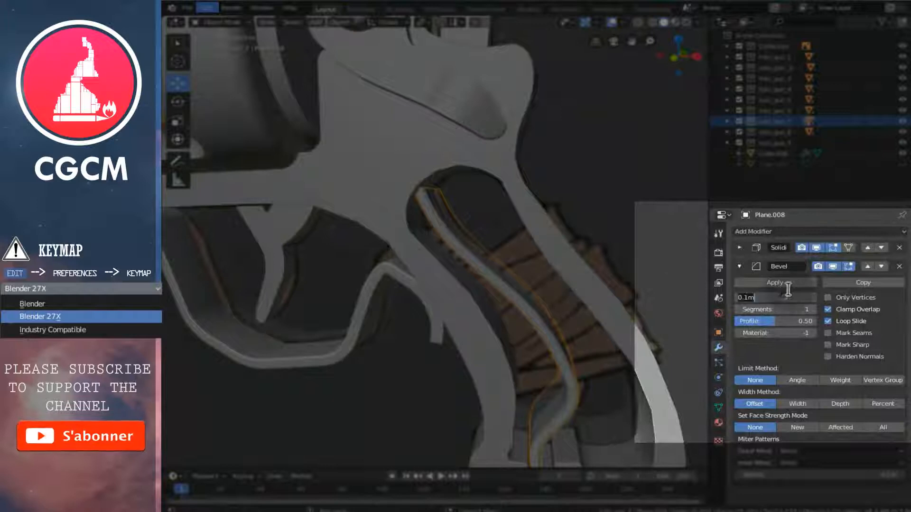
pyautogui.hotkey('ctrl', 'a')
pyautogui.write('0.001')
pyautogui.click(812, 310)
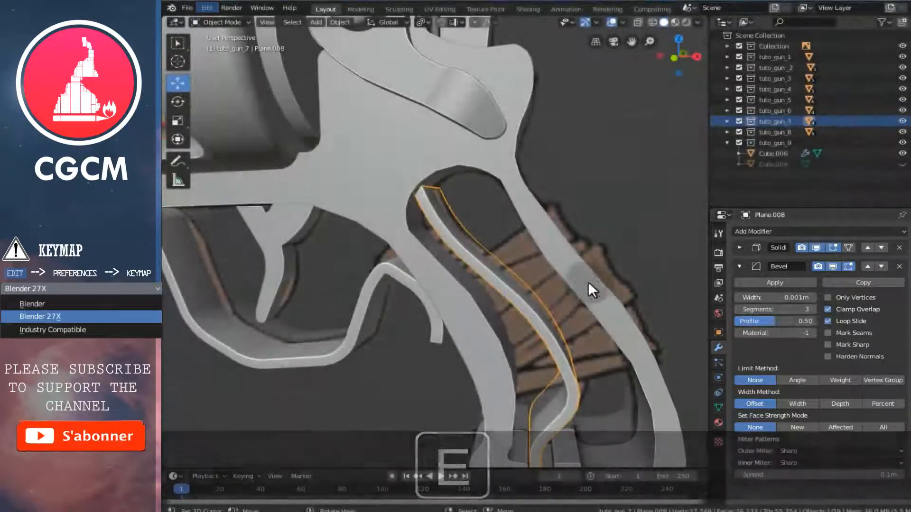
pyautogui.click(796, 379)
pyautogui.press('a')
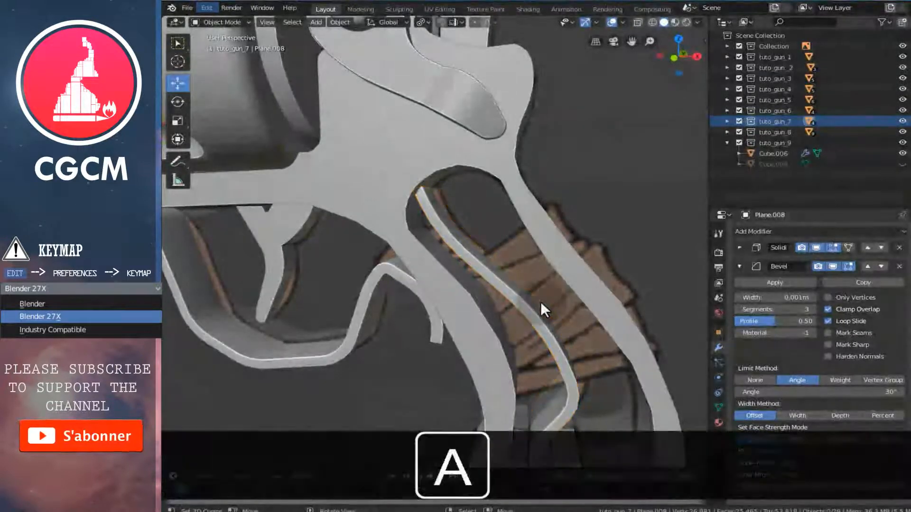
# Select the small slotted screw (Cylinder.006) at the lower end of the barrel clamp and copy it.
pyautogui.scroll(-5, 540, 301)
pyautogui.moveTo(545, 283)
pyautogui.mouseDown(button='middle')
pyautogui.moveTo(440, 279)
pyautogui.moveTo(535, 279)
pyautogui.mouseUp(button='middle')
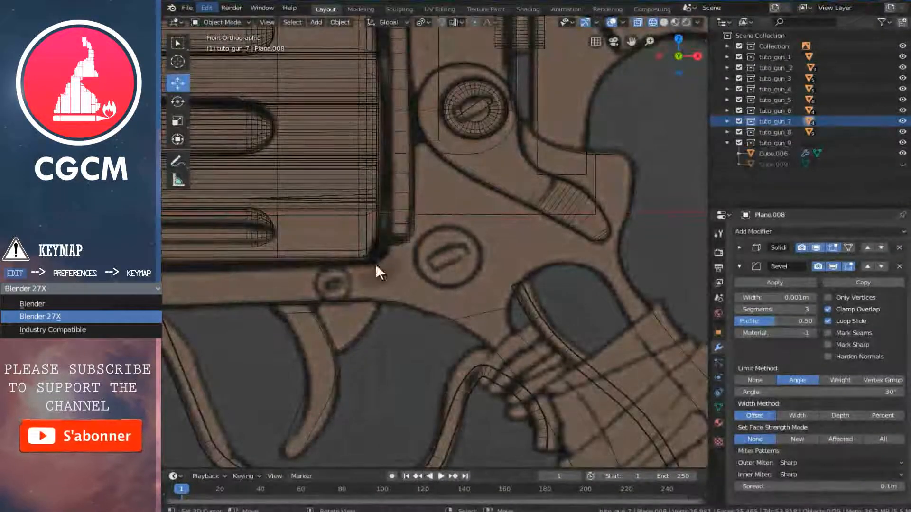
pyautogui.scroll(-4, 455, 278)
pyautogui.press('z')
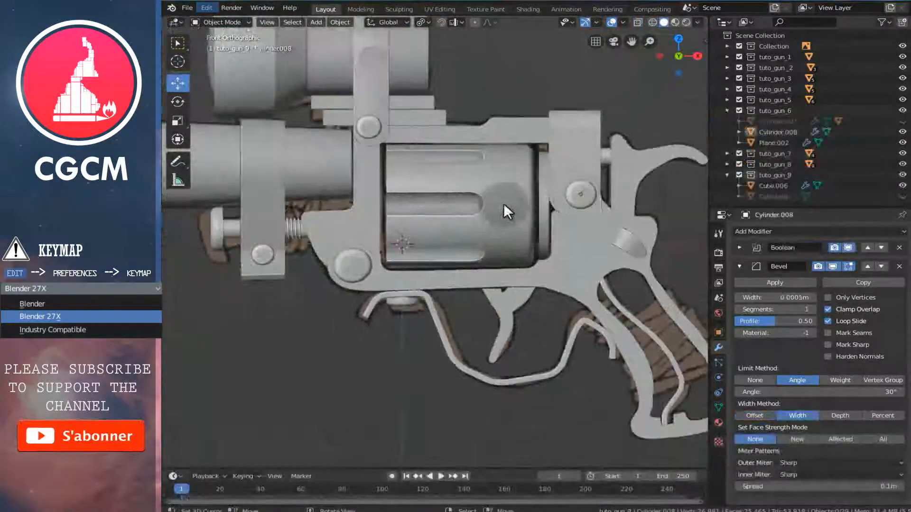
pyautogui.scroll(1, 503, 203)
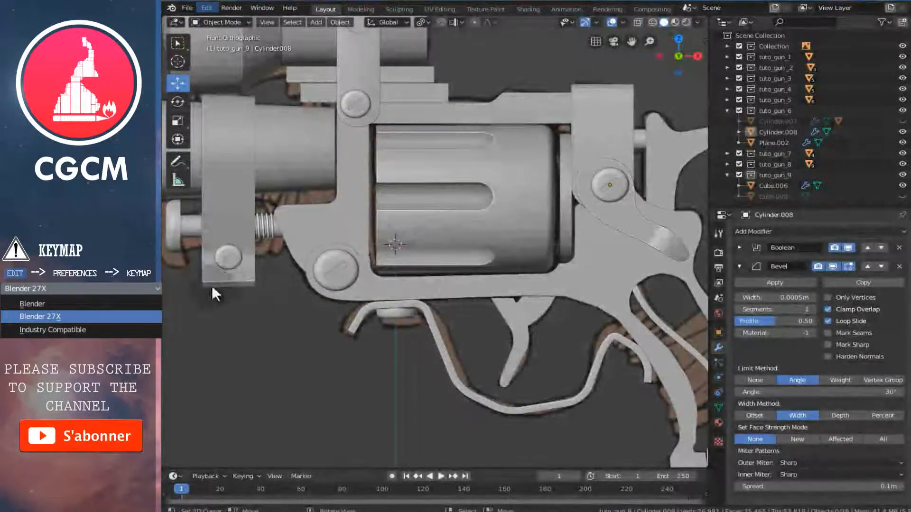
pyautogui.rightClick(227, 263)
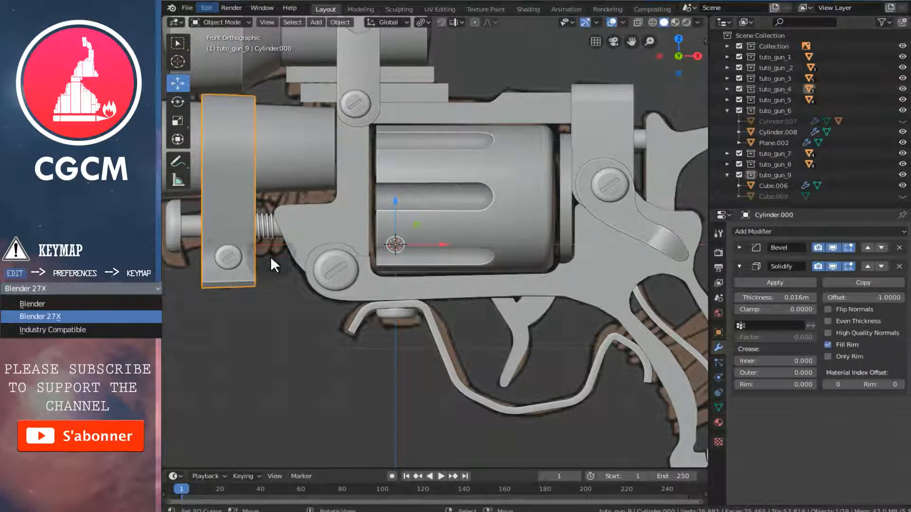
pyautogui.rightClick(225, 258)
pyautogui.rightClick(224, 259)
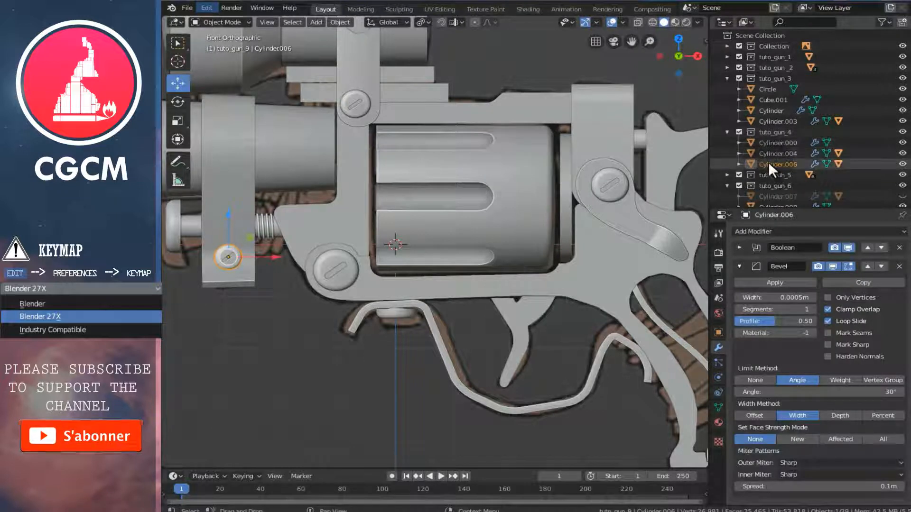
pyautogui.click(770, 163)
pyautogui.rightClick(770, 164)
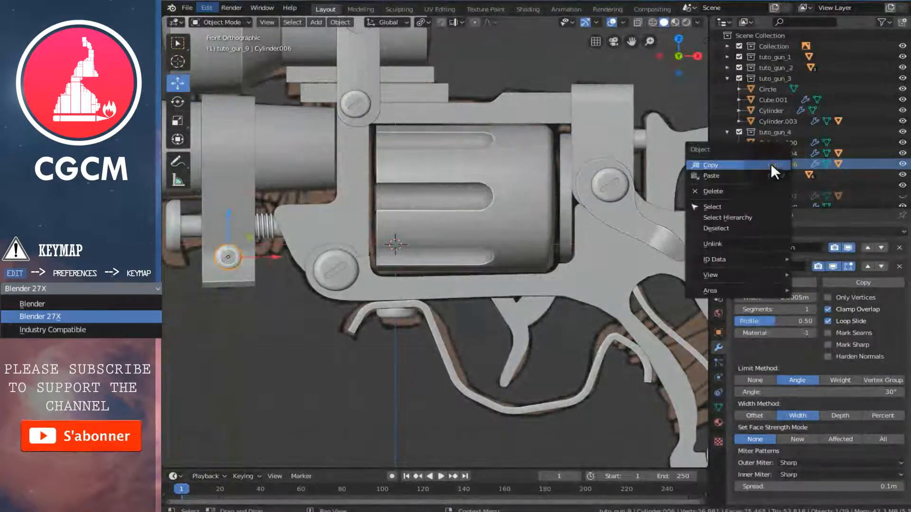
pyautogui.click(719, 164)
# Paste the copied screw into the tuto_gun_9 collection.
pyautogui.scroll(-4, 764, 159)
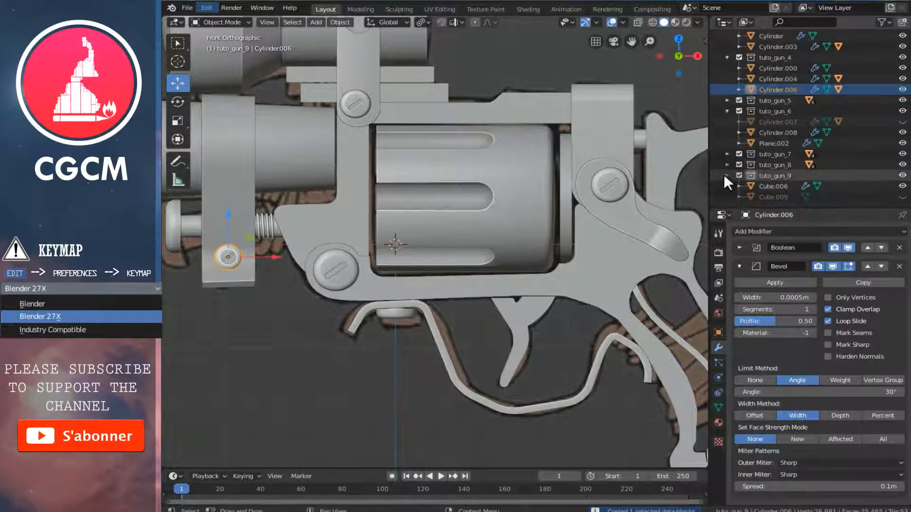
pyautogui.scroll(2, 740, 178)
pyautogui.rightClick(770, 195)
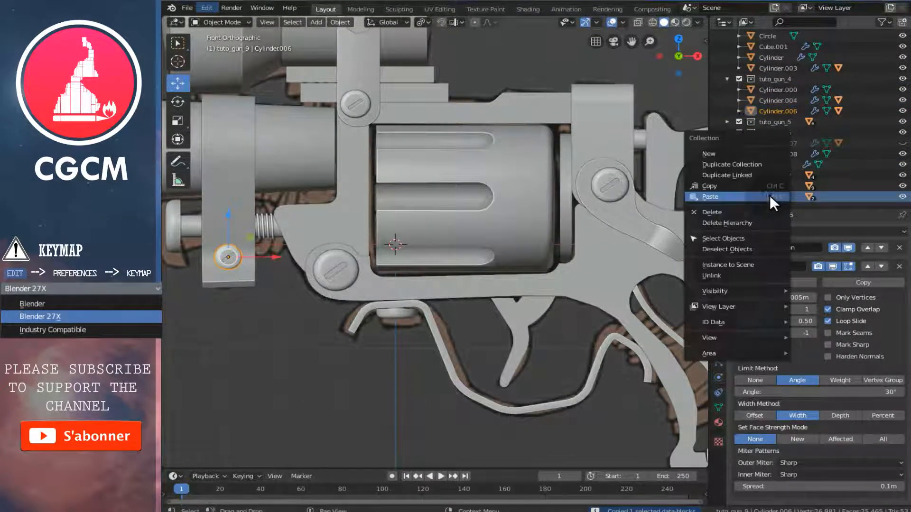
pyautogui.click(713, 196)
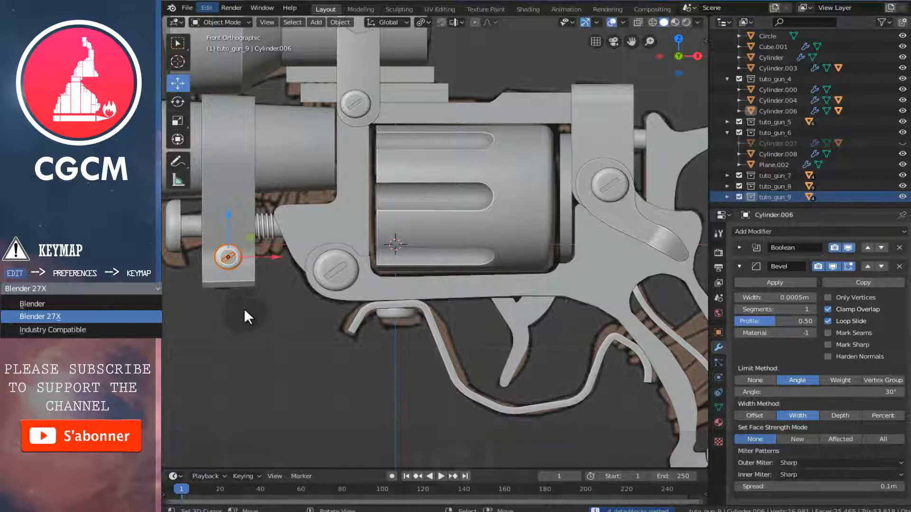
# Move the pasted screw onto the large slotted screw drawn on the frame above the grip.
pyautogui.press('g')
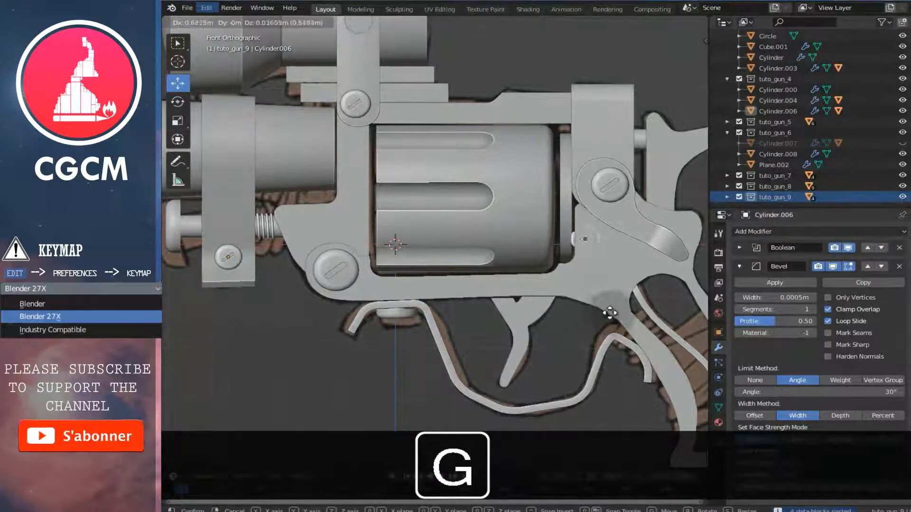
pyautogui.click(621, 320)
pyautogui.press('z')
pyautogui.scroll(5, 605, 317)
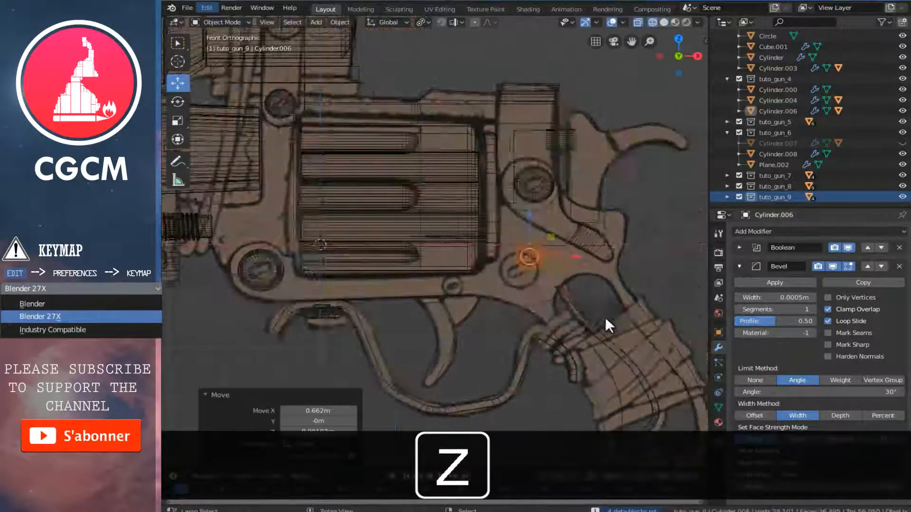
pyautogui.press('g')
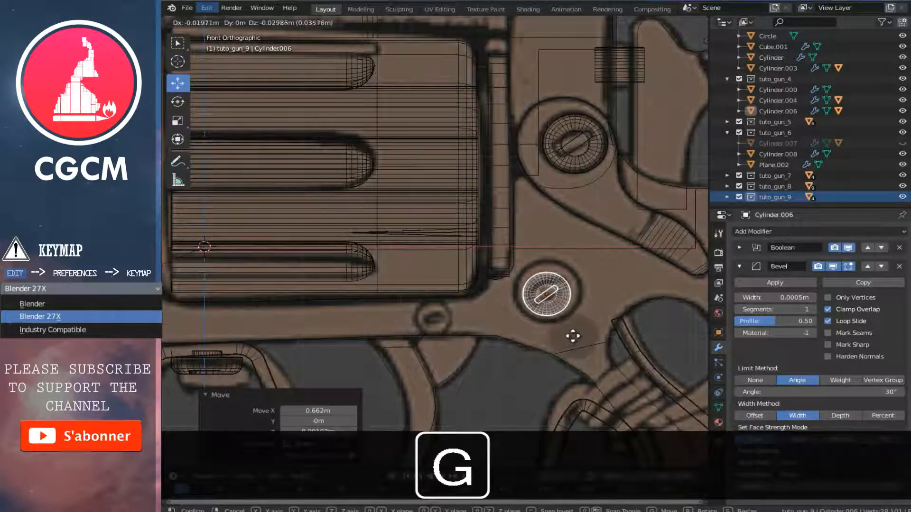
pyautogui.click(572, 340)
# Scale the screw up by 1.403, rotate its slot to a shallower angle, and recentre it on the drawn circle.
pyautogui.press('s')
pyautogui.click(581, 367)
pyautogui.scroll(2, 576, 366)
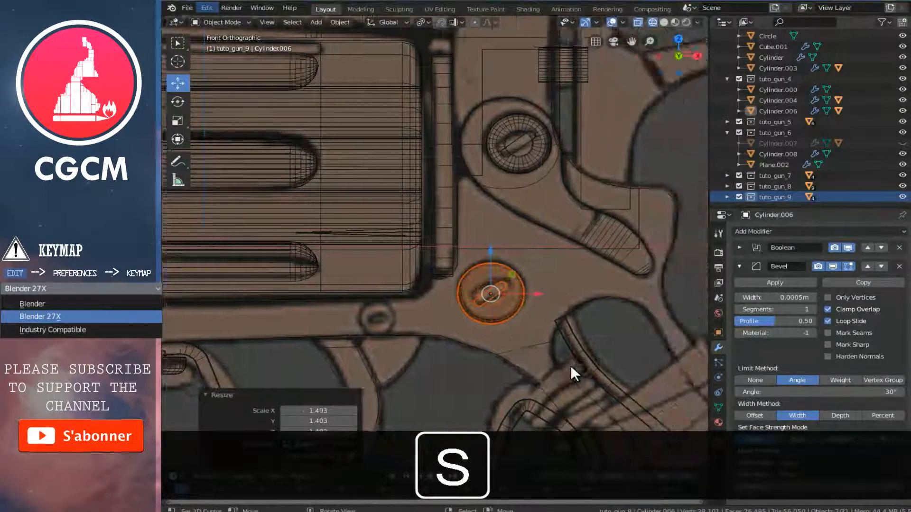
pyautogui.press('r')
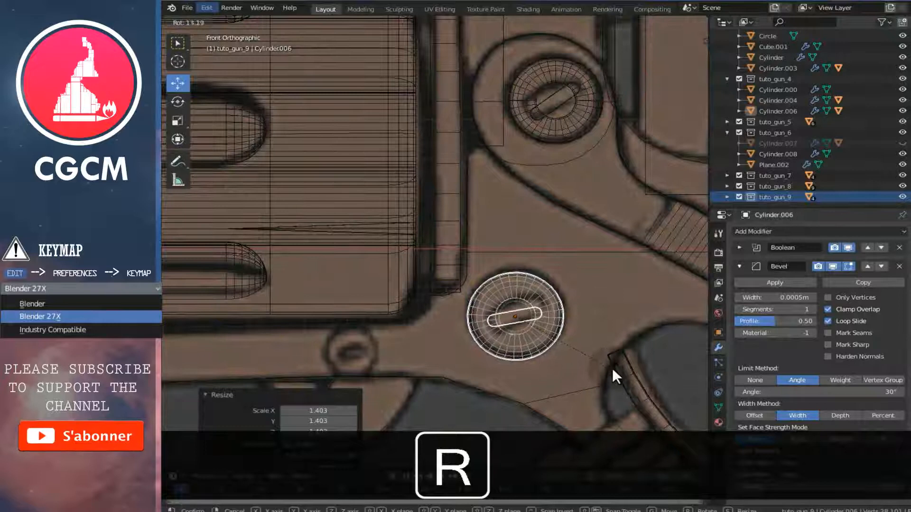
pyautogui.click(612, 369)
pyautogui.press('g')
pyautogui.click(573, 371)
# In left view, sink the screw into the frame by moving it 0.0249 m along Y, and check it from the front.
pyautogui.hotkey('ctrl', '3')
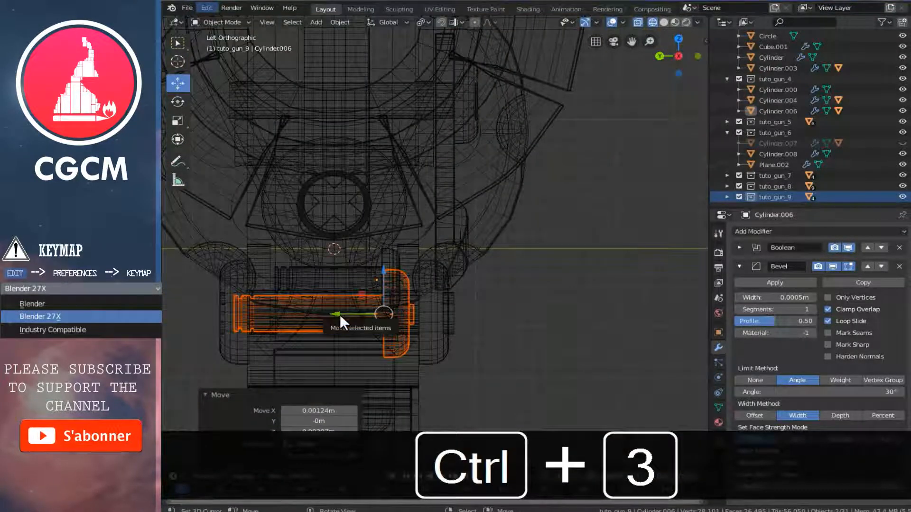
pyautogui.press('g')
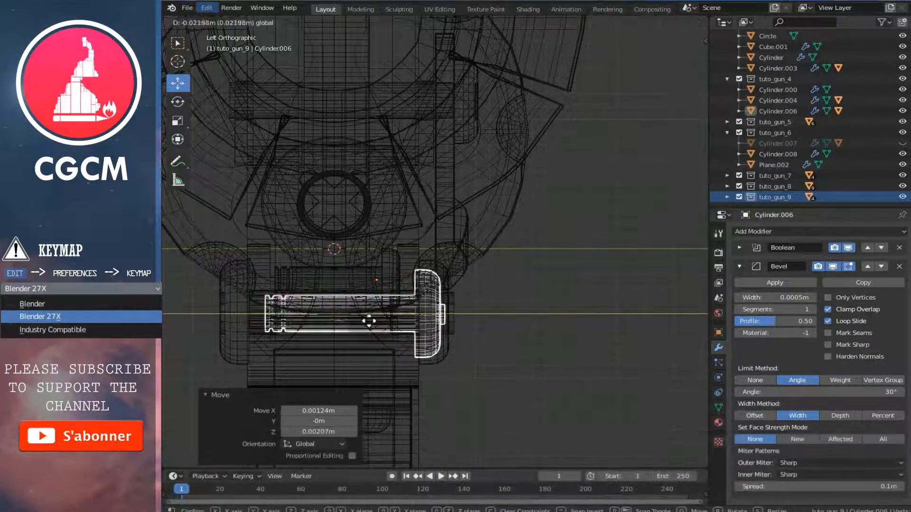
pyautogui.click(372, 323)
pyautogui.press('1')
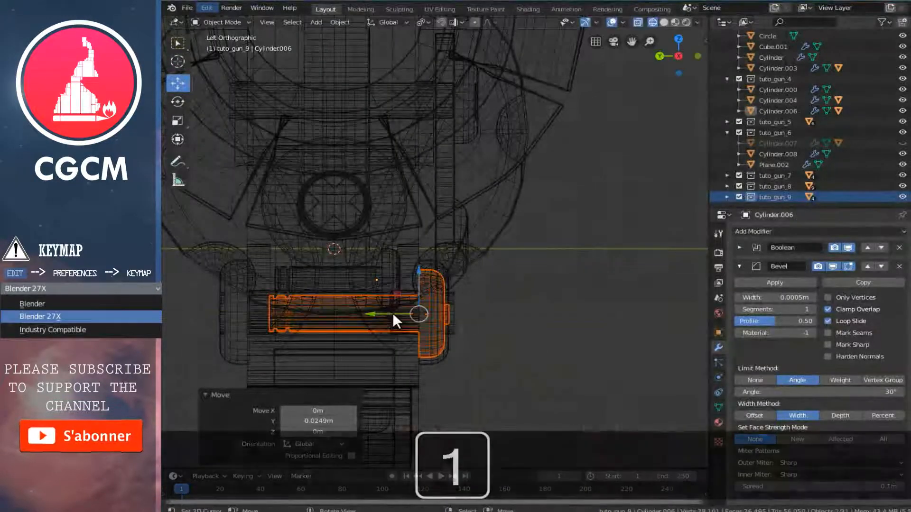
pyautogui.press('z')
pyautogui.scroll(-1, 552, 332)
pyautogui.press('z')
pyautogui.press('z')
pyautogui.press('z')
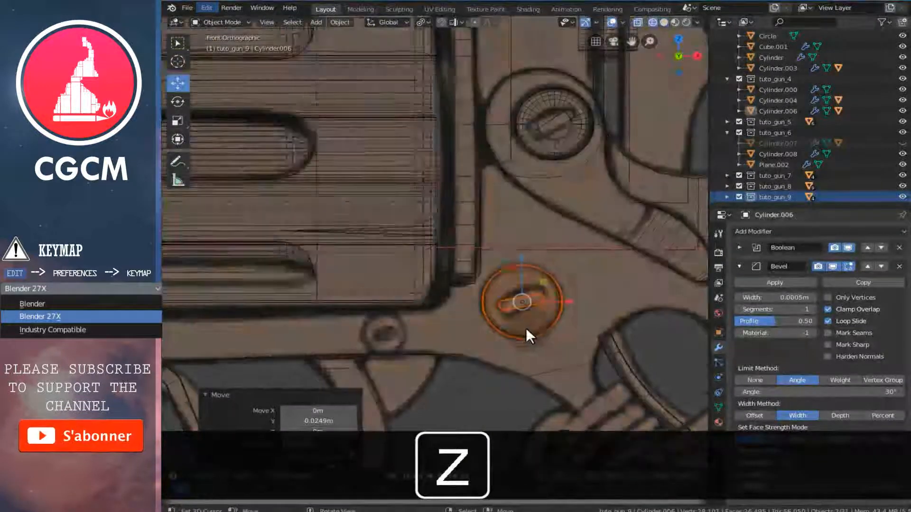
# Copy the large slotted frame screw and paste the duplicate into the tuto_gun_9 collection.
pyautogui.keyDown('shift'); pyautogui.scroll(-2, 528, 312); pyautogui.keyUp('shift')
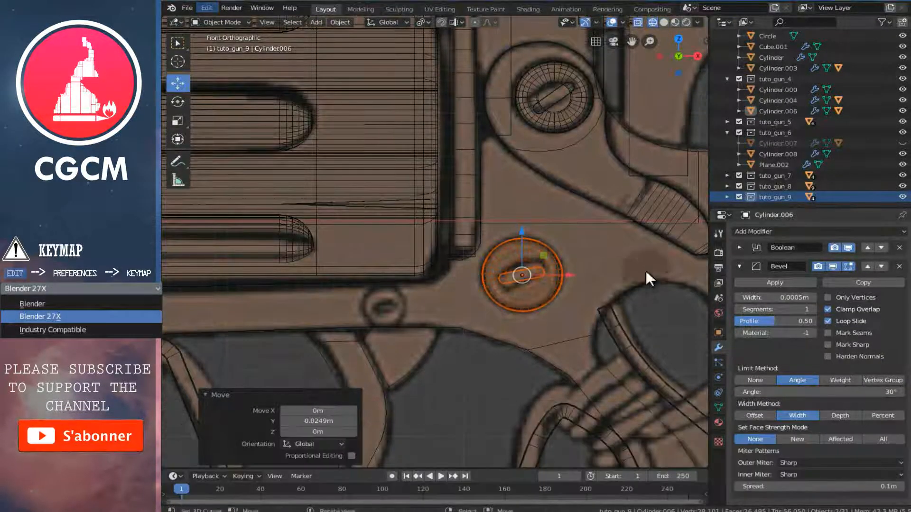
pyautogui.click(727, 197)
pyautogui.scroll(-2, 759, 190)
pyautogui.click(766, 185)
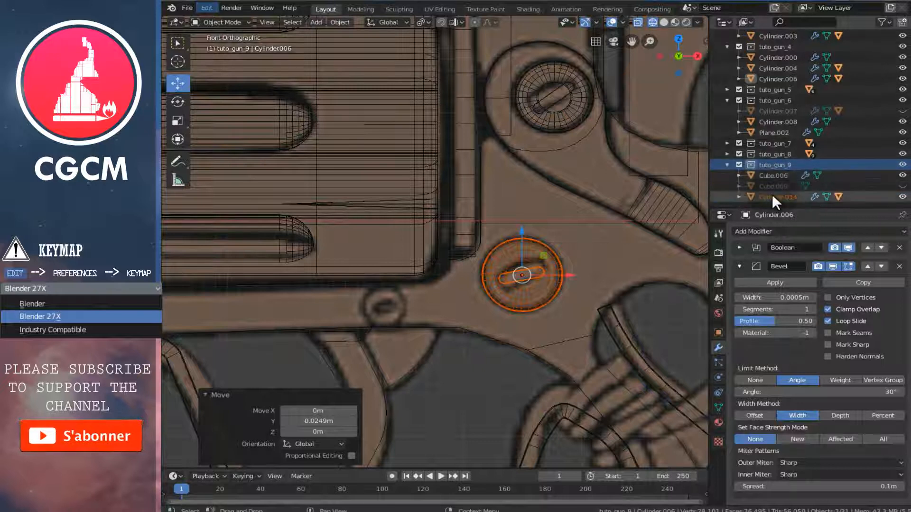
pyautogui.rightClick(772, 194)
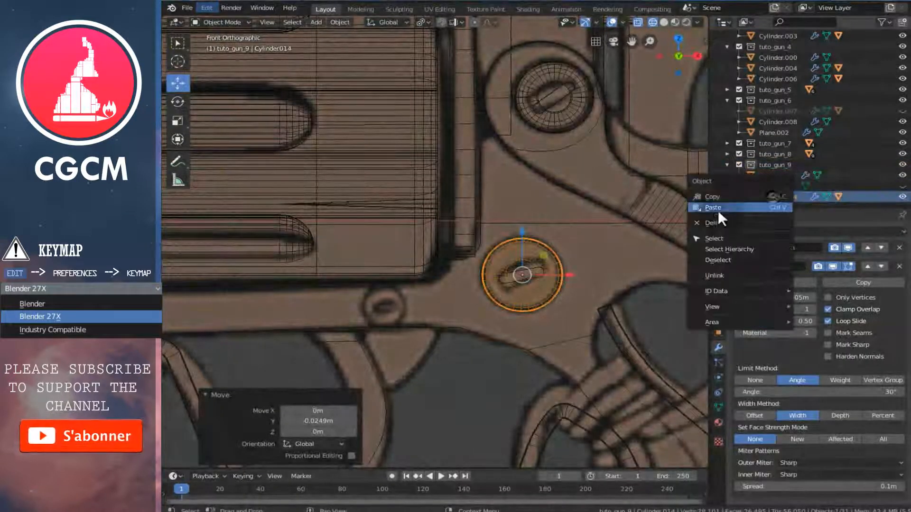
pyautogui.click(721, 195)
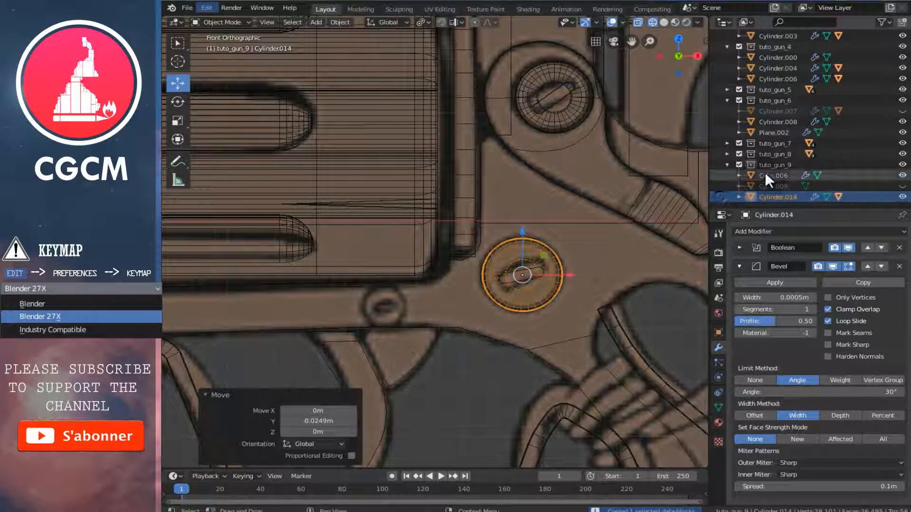
pyautogui.click(768, 164)
pyautogui.rightClick(767, 164)
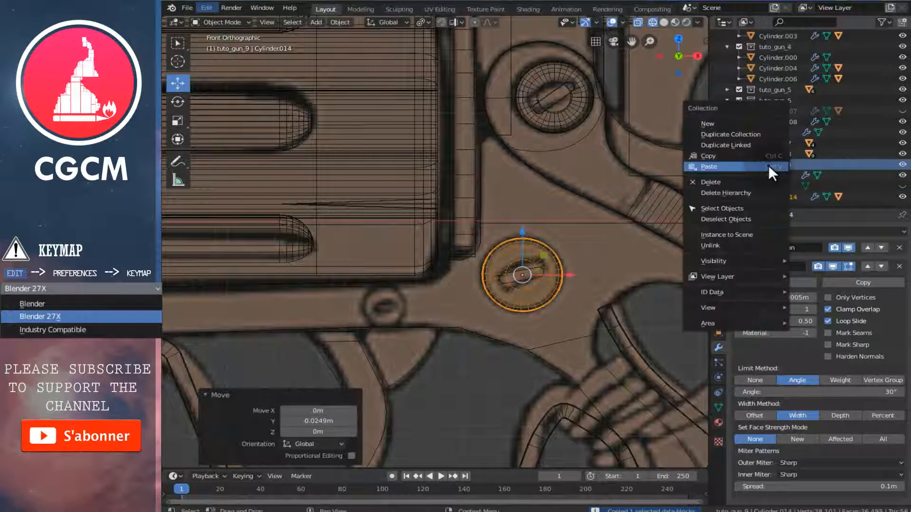
pyautogui.click(718, 166)
# Move the duplicate screw onto the small screw drawn above the trigger and scale it down to 0.551.
pyautogui.press('g')
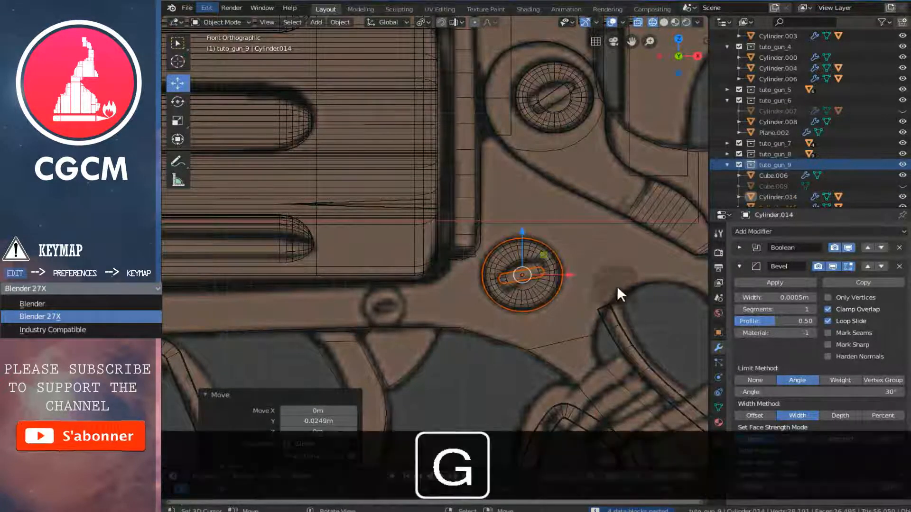
pyautogui.click(473, 317)
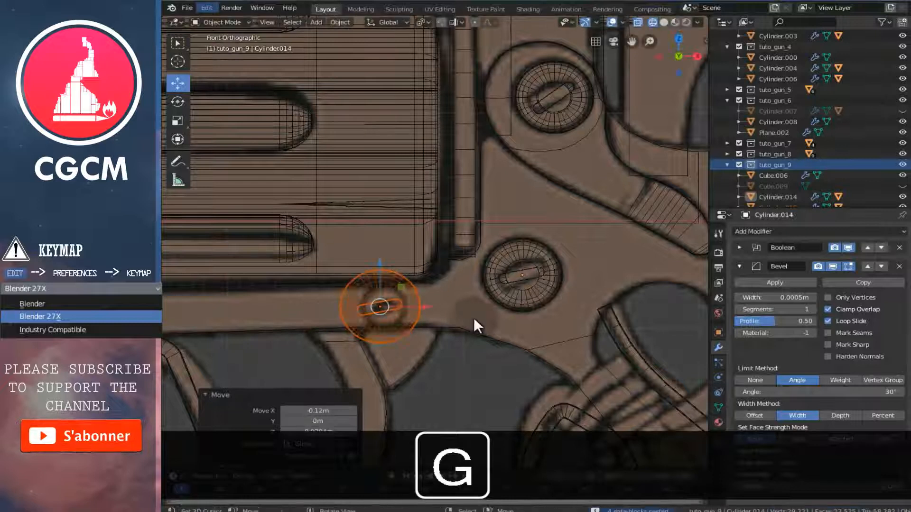
pyautogui.press('s')
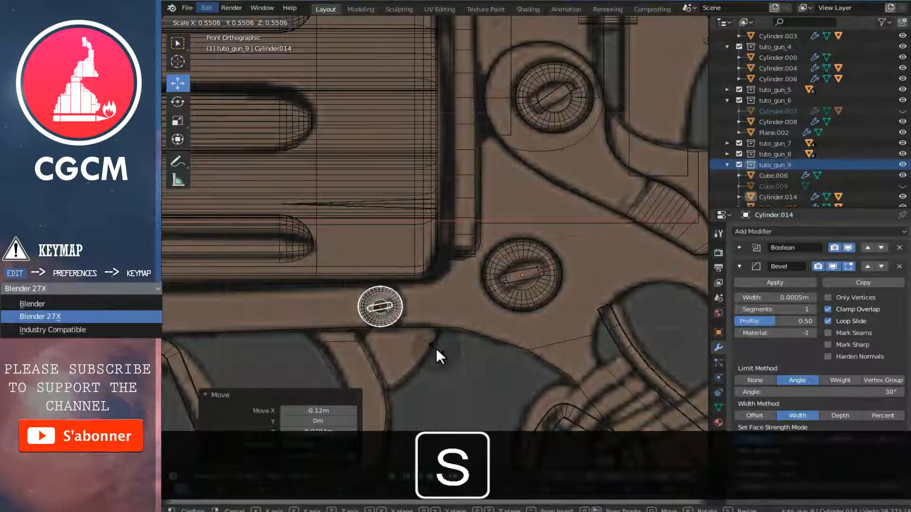
pyautogui.click(437, 348)
# Compare the shaded revolver with the painted concept views around the trigger, grip and frame screws.
pyautogui.scroll(-8, 447, 333)
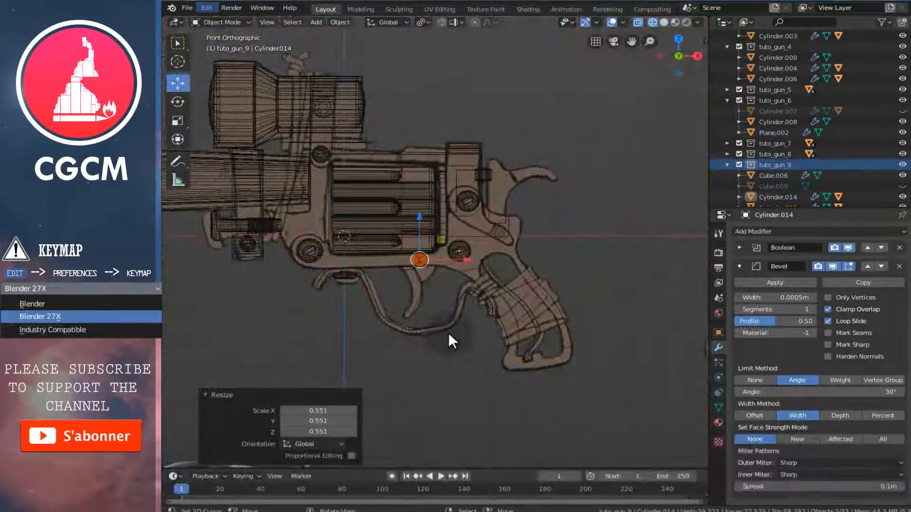
pyautogui.press('z')
pyautogui.scroll(3, 539, 377)
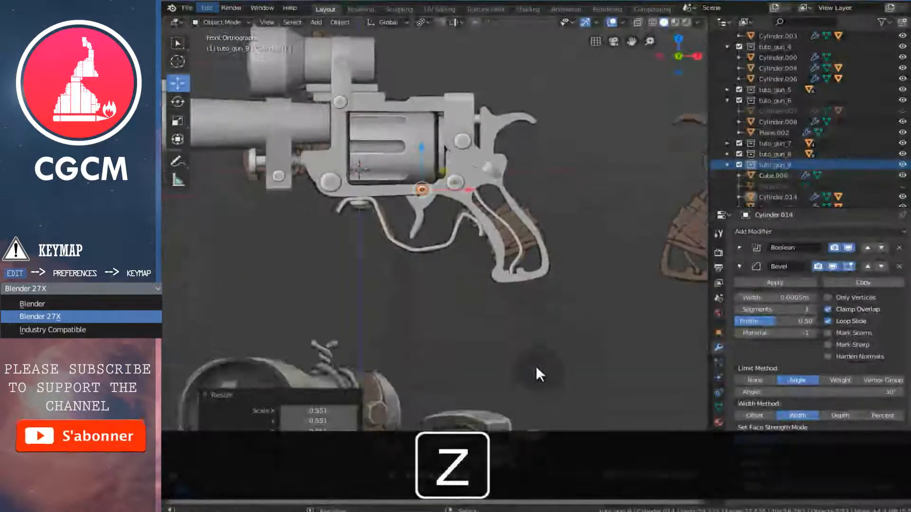
pyautogui.keyDown('shift'); pyautogui.scroll(-15, 536, 368); pyautogui.keyUp('shift')
pyautogui.scroll(-2, 536, 368)
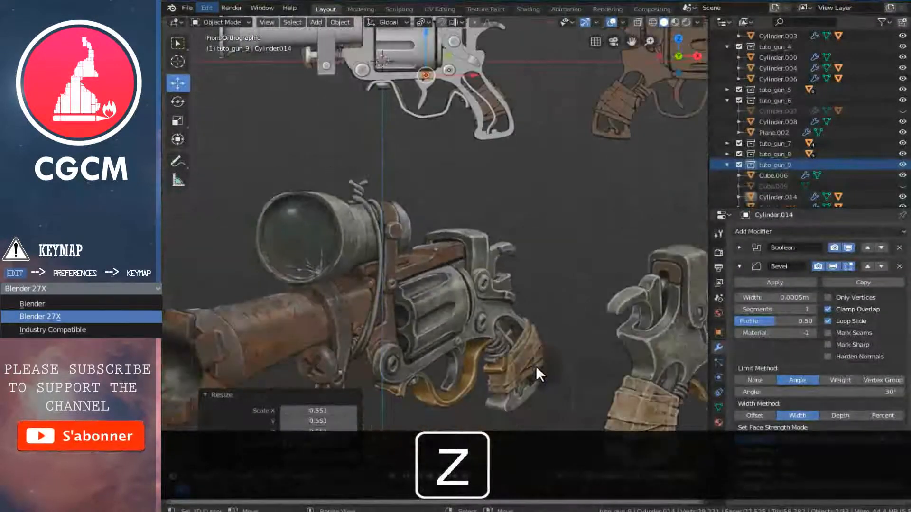
pyautogui.keyDown('ctrl'); pyautogui.scroll(-8, 536, 366); pyautogui.keyUp('ctrl')
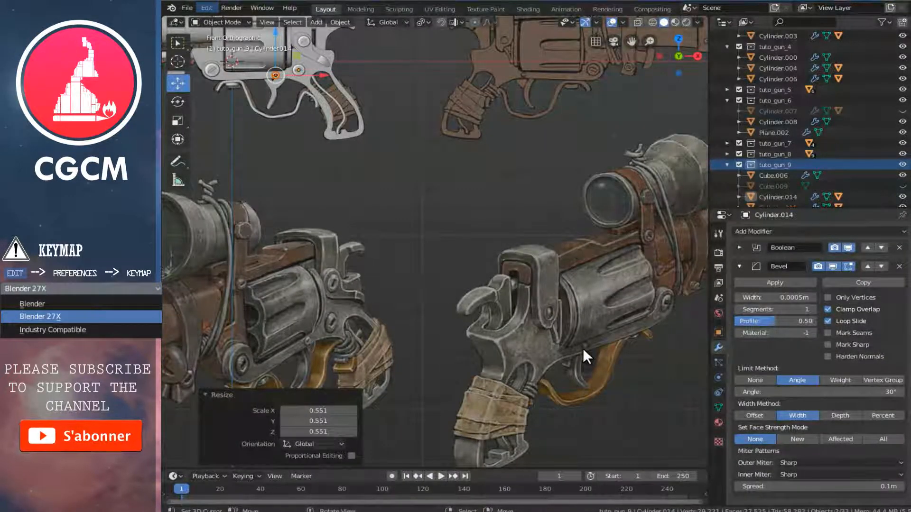
pyautogui.keyDown('shift'); pyautogui.moveTo(259, 251); pyautogui.dragTo(300, 306, button='middle'); pyautogui.keyUp('shift')
pyautogui.scroll(4, 314, 284)
pyautogui.keyDown('shift'); pyautogui.moveTo(322, 258); pyautogui.dragTo(357, 275, button='middle'); pyautogui.keyUp('shift')
pyautogui.scroll(-3, 358, 289)
# In left view, shorten the small screw's shank by moving its inner end vertices along Y toward the head.
pyautogui.press('ctrl+KP_3')
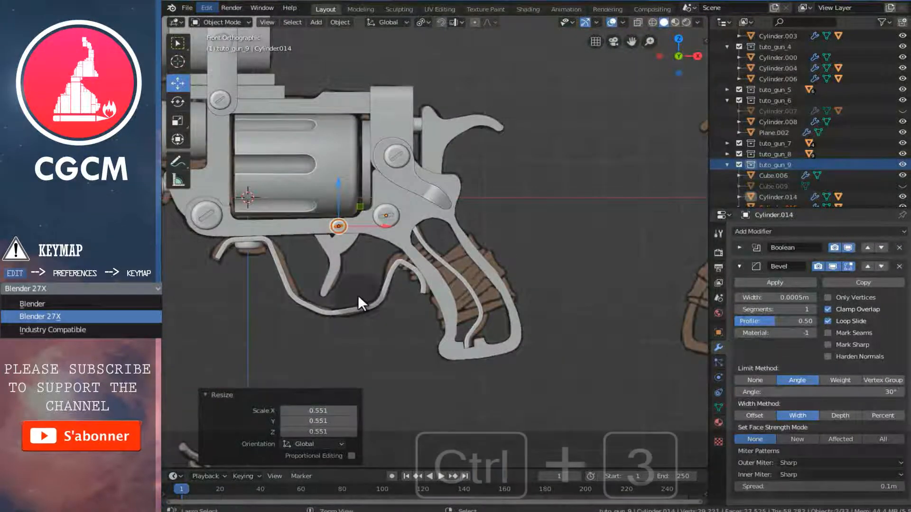
pyautogui.press('z')
pyautogui.scroll(5, 488, 362)
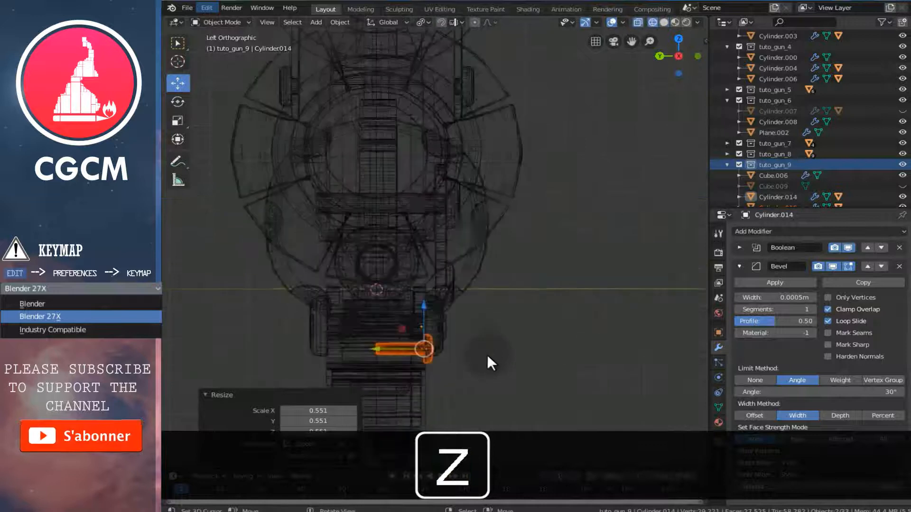
pyautogui.scroll(3, 446, 336)
pyautogui.press('Tab')
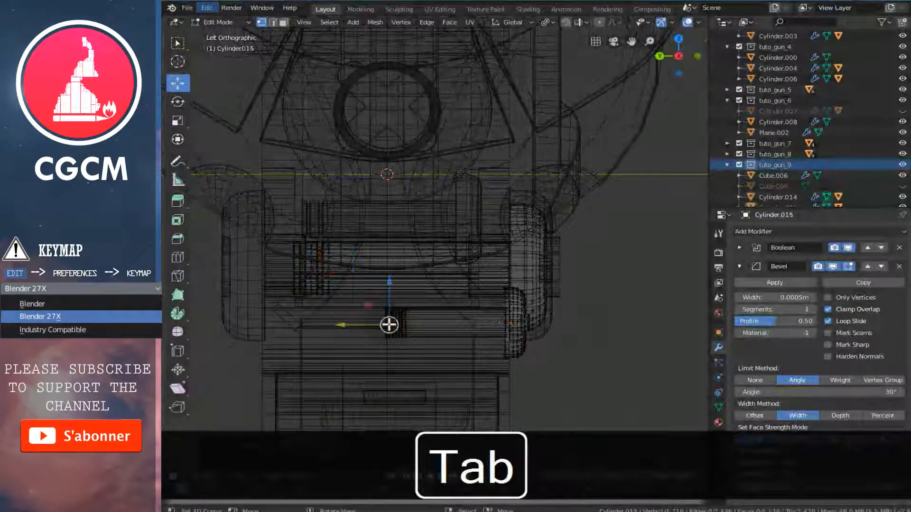
pyautogui.press('b')
pyautogui.moveTo(372, 308); pyautogui.dragTo(416, 329)
pyautogui.moveTo(353, 325); pyautogui.dragTo(408, 332)
pyautogui.moveTo(360, 317); pyautogui.dragTo(357, 317)
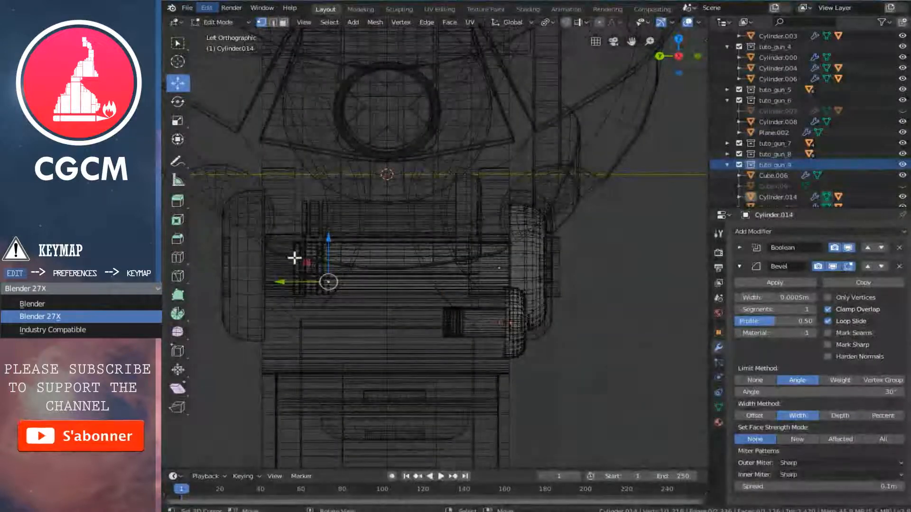
# Shorten the large frame screw's shank by moving its far end vertices along Y toward the head, and return to Object Mode.
pyautogui.press('b')
pyautogui.moveTo(244, 199); pyautogui.dragTo(354, 341)
pyautogui.moveTo(262, 270); pyautogui.dragTo(413, 292)
pyautogui.press('z')
pyautogui.moveTo(413, 292)
pyautogui.mouseDown(button='middle')
pyautogui.moveTo(432, 282)
pyautogui.moveTo(518, 289)
pyautogui.moveTo(429, 279)
pyautogui.mouseUp(button='middle')
pyautogui.press('Tab')
pyautogui.press('a')
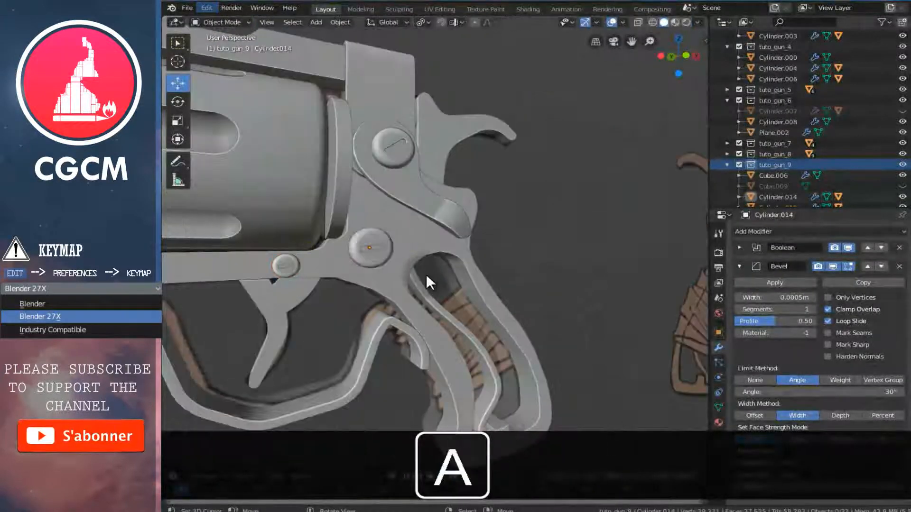
# Hide the slot cutter objects of the large and small frame screws and check the cut slots.
pyautogui.scroll(3, 426, 274)
pyautogui.scroll(5, 413, 286)
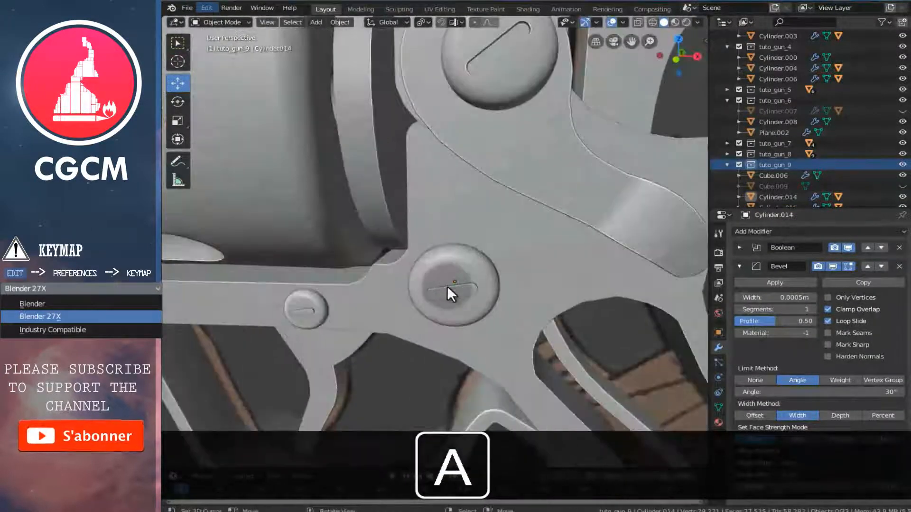
pyautogui.rightClick(448, 287)
pyautogui.press('h')
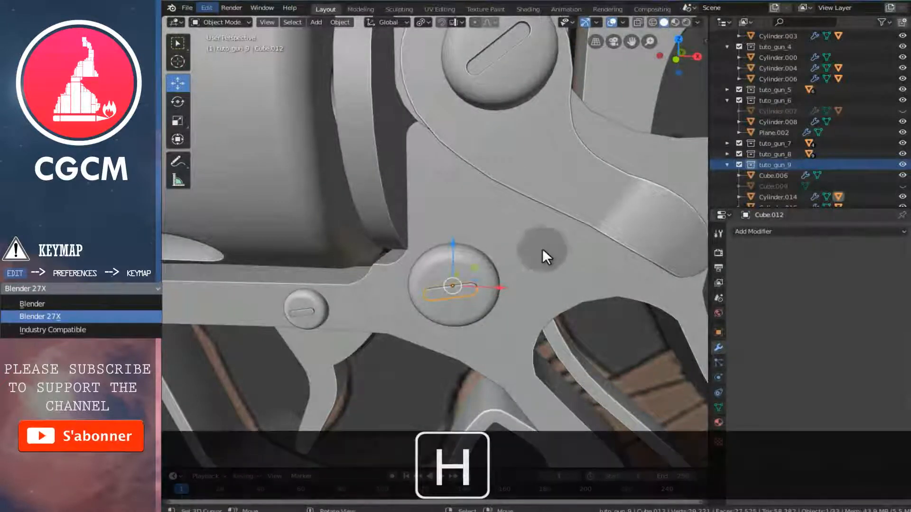
pyautogui.rightClick(310, 309)
pyautogui.press('h')
pyautogui.scroll(-3, 394, 314)
pyautogui.moveTo(395, 314); pyautogui.dragTo(466, 278, button='middle')
pyautogui.scroll(-3, 466, 278)
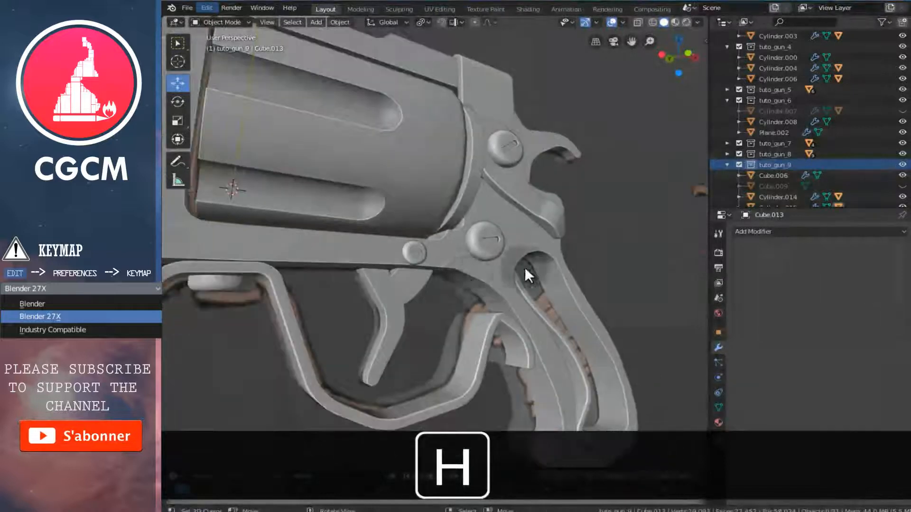
pyautogui.moveTo(525, 274); pyautogui.dragTo(417, 305, button='middle')
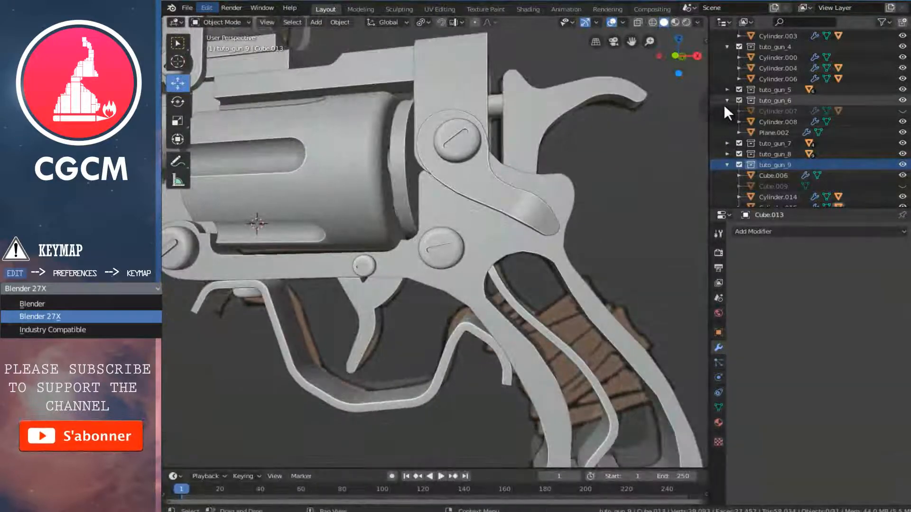
# Collapse the expanded tuto_gun collections in the outliner and hide the reference image collection.
pyautogui.click(727, 100)
pyautogui.click(726, 68)
pyautogui.scroll(3, 731, 80)
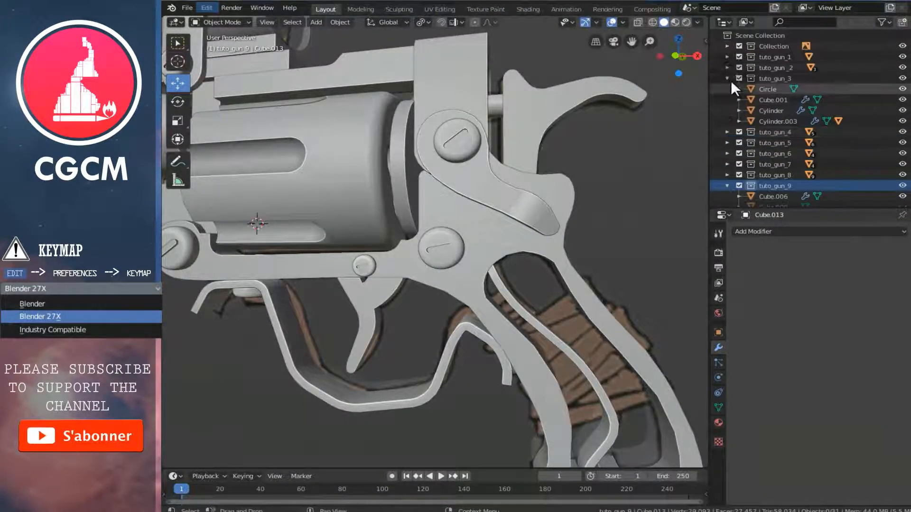
pyautogui.click(728, 77)
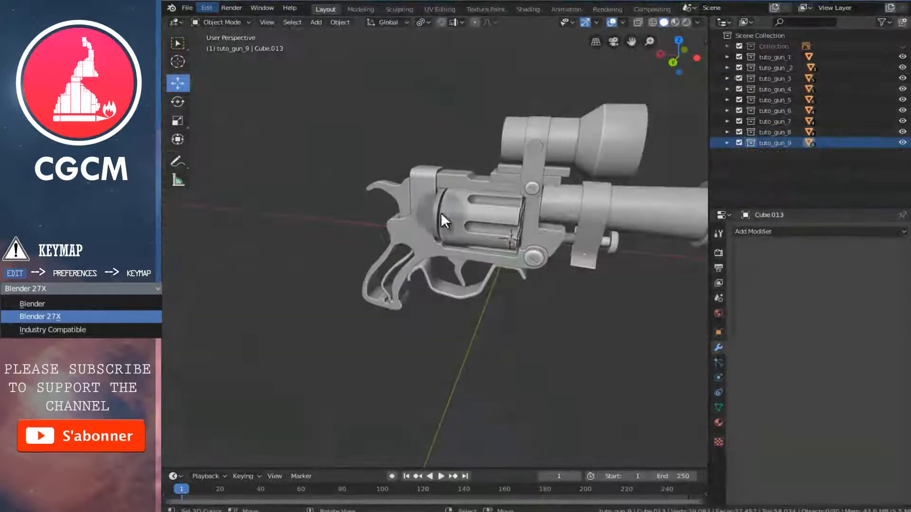
# Inspect the complete revolver from both sides and save the file.
pyautogui.moveTo(443, 221); pyautogui.dragTo(460, 209, button='middle')
pyautogui.moveTo(601, 230); pyautogui.dragTo(525, 221, button='middle')
pyautogui.scroll(6, 537, 232)
pyautogui.scroll(-6, 602, 258)
pyautogui.moveTo(611, 236); pyautogui.dragTo(526, 237, button='middle')
pyautogui.moveTo(559, 246)
pyautogui.mouseDown(button='middle')
pyautogui.moveTo(348, 264)
pyautogui.moveTo(551, 245)
pyautogui.moveTo(621, 257)
pyautogui.moveTo(592, 246)
pyautogui.moveTo(600, 243)
pyautogui.moveTo(545, 246)
pyautogui.moveTo(562, 243)
pyautogui.mouseUp(button='middle')
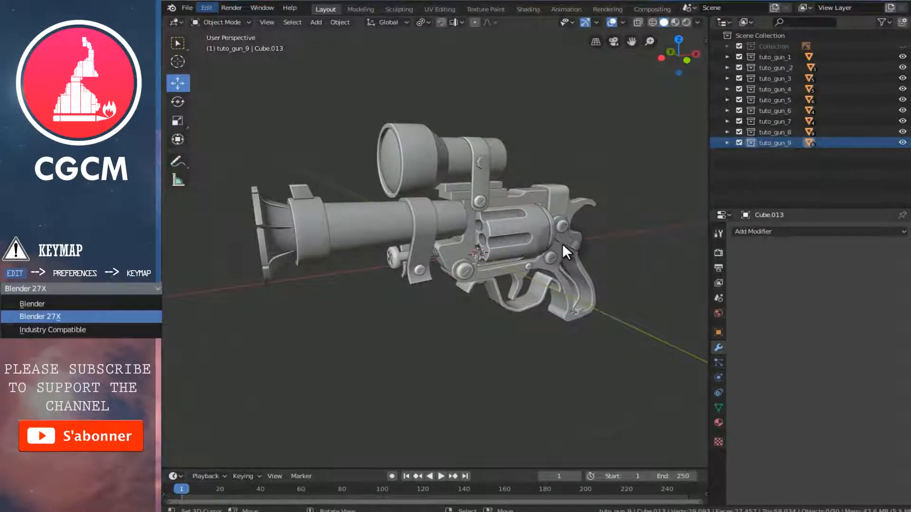
pyautogui.hotkey('ctrl', 's')
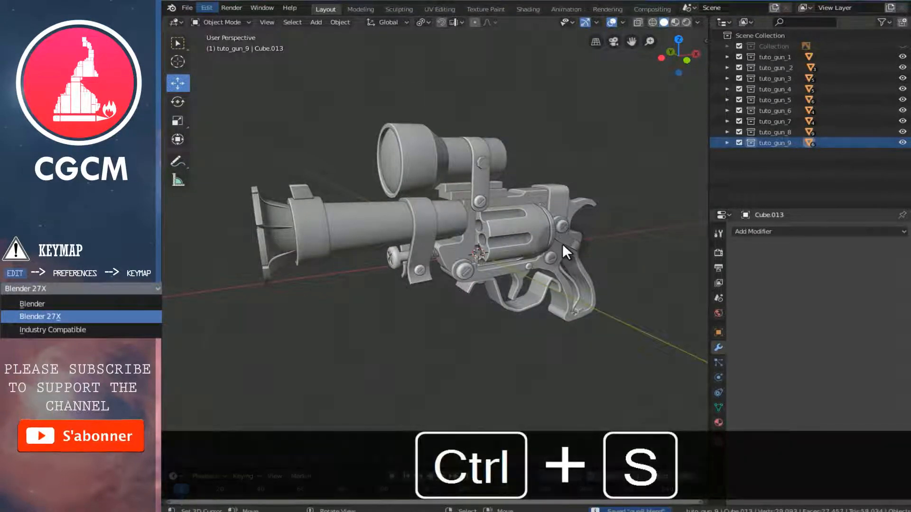